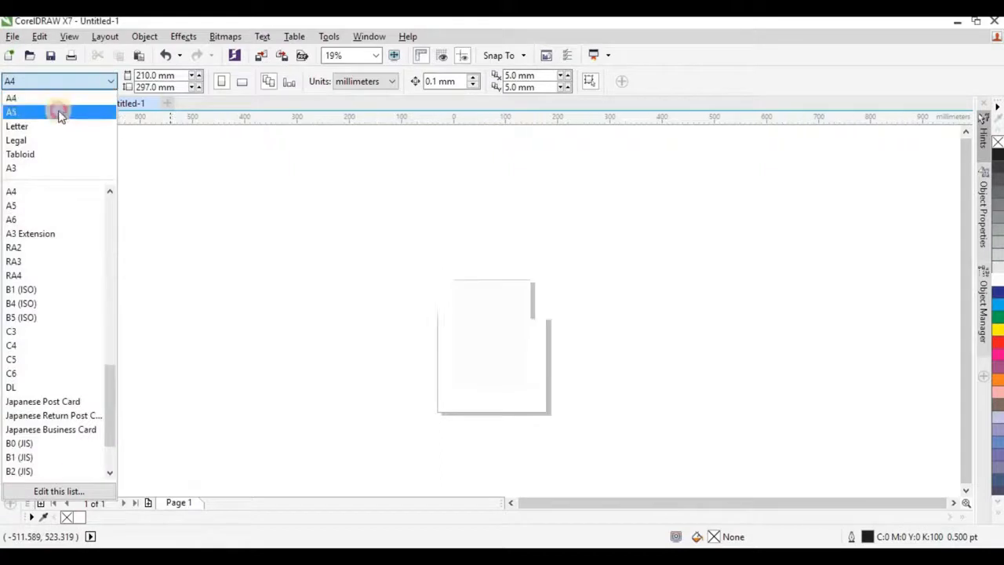
Step: Cover the A5 page with a 148 × 210 mm page-sized rectangle that has no outline
{"action": "scroll", "coordinate": [514, 372], "scroll_direction": "up", "scroll_amount": 2}
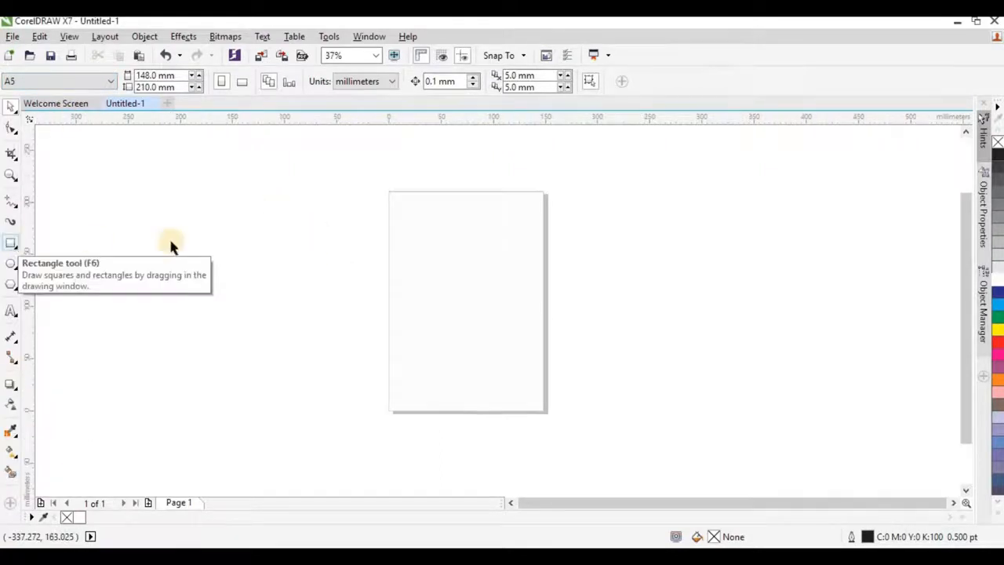
{"action": "double_click", "coordinate": [10, 245]}
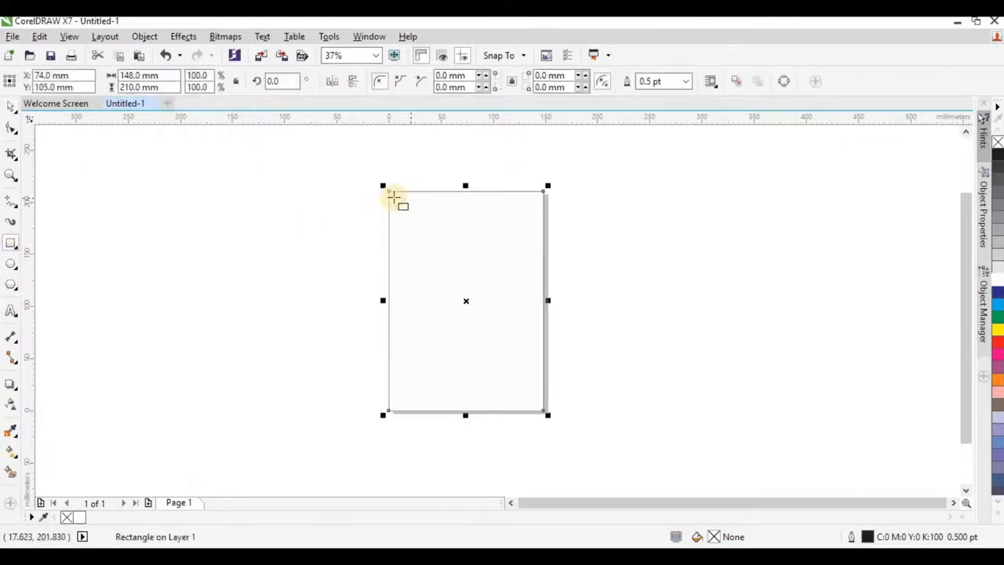
{"action": "right_click", "coordinate": [997, 145]}
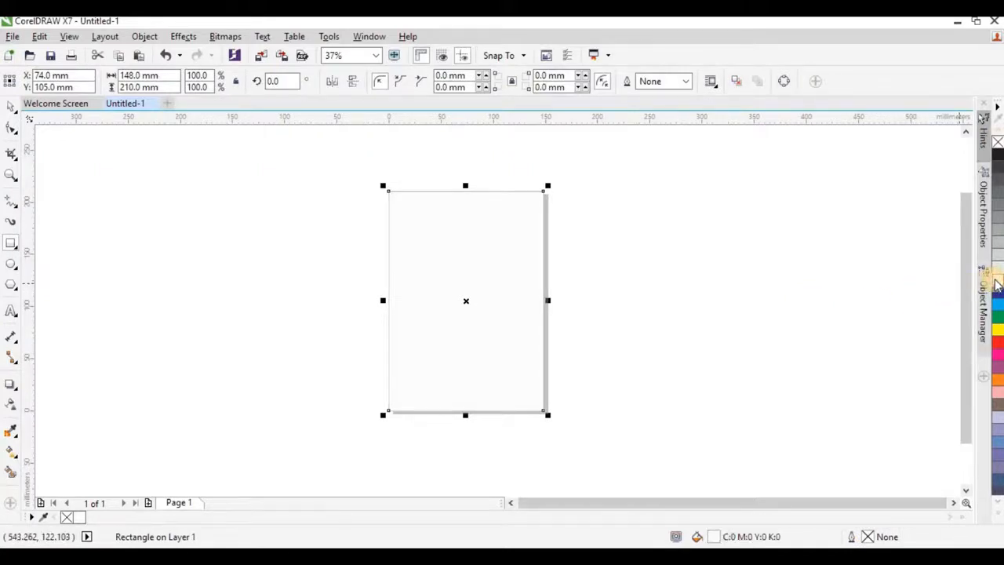
{"action": "left_click", "coordinate": [259, 196]}
{"action": "left_click", "coordinate": [11, 308]}
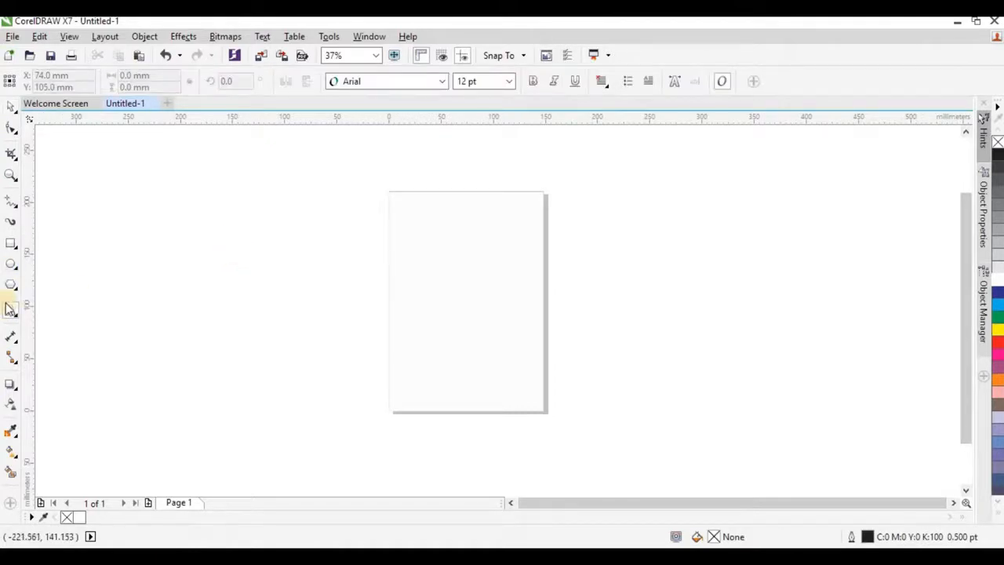
Step: Type the title 'Spicy Cuisine' beside the page and enlarge it
{"action": "left_click", "coordinate": [224, 238]}
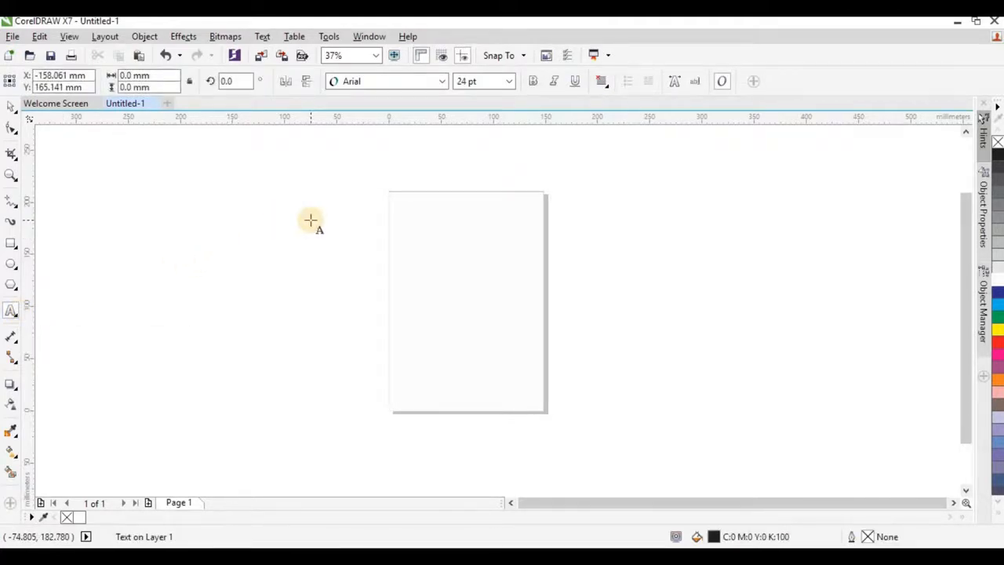
{"action": "type", "text": "Spicy Cuisine"}
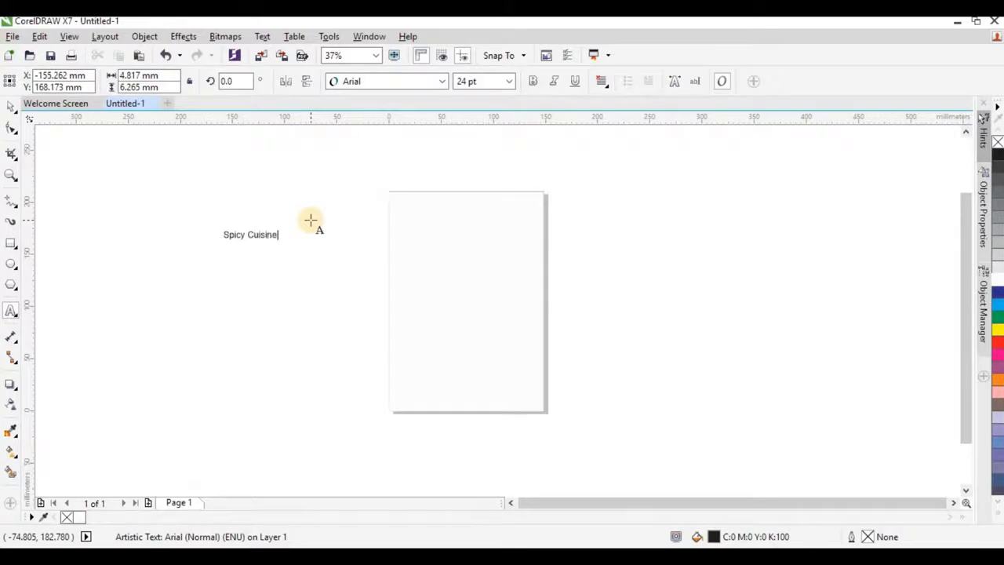
{"action": "key", "text": "Escape"}
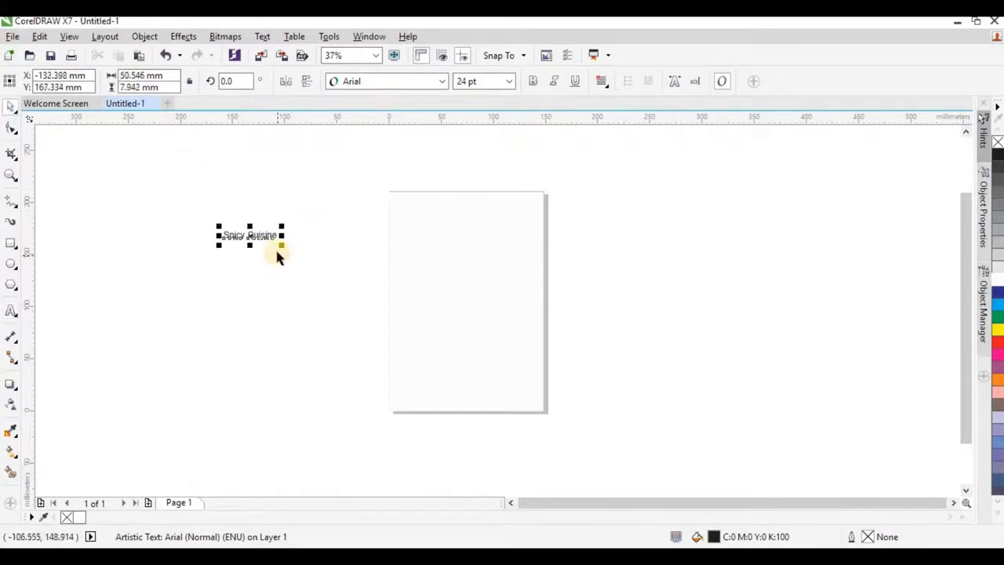
{"action": "left_click_drag", "start_coordinate": [279, 248], "coordinate": [387, 316]}
{"action": "scroll", "coordinate": [397, 245], "scroll_direction": "up", "scroll_amount": 2}
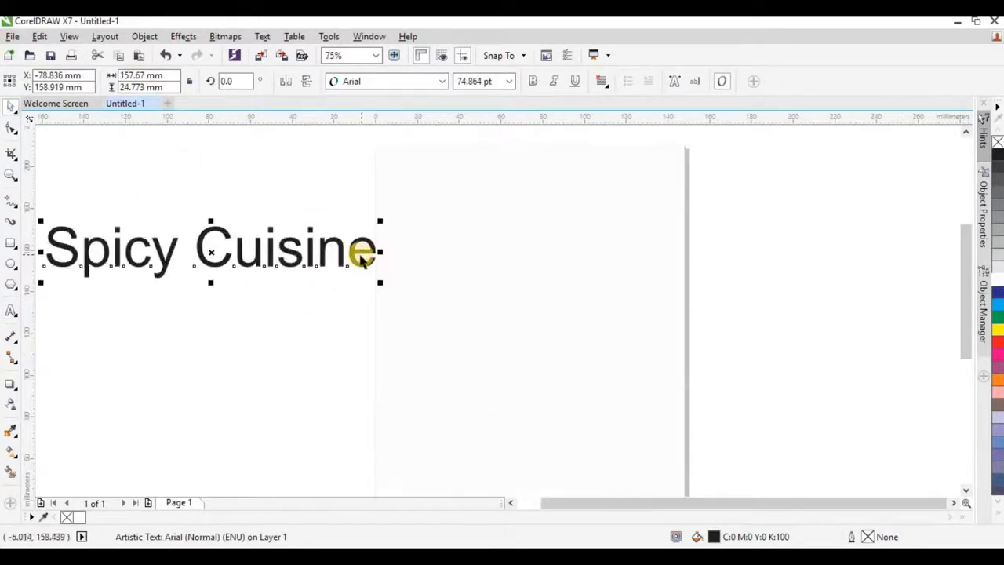
{"action": "scroll", "coordinate": [356, 250], "scroll_direction": "down", "scroll_amount": 2}
{"action": "left_click", "coordinate": [353, 232]}
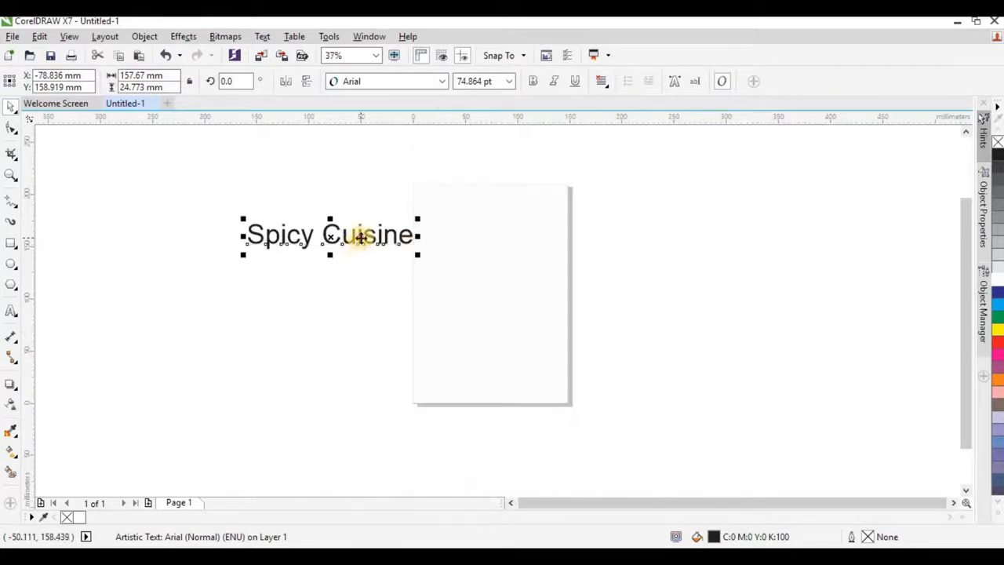
{"action": "left_click_drag", "start_coordinate": [358, 233], "coordinate": [342, 222]}
Step: Set the title's font to High Sky and fit it across the top of the page
{"action": "left_click", "coordinate": [441, 83]}
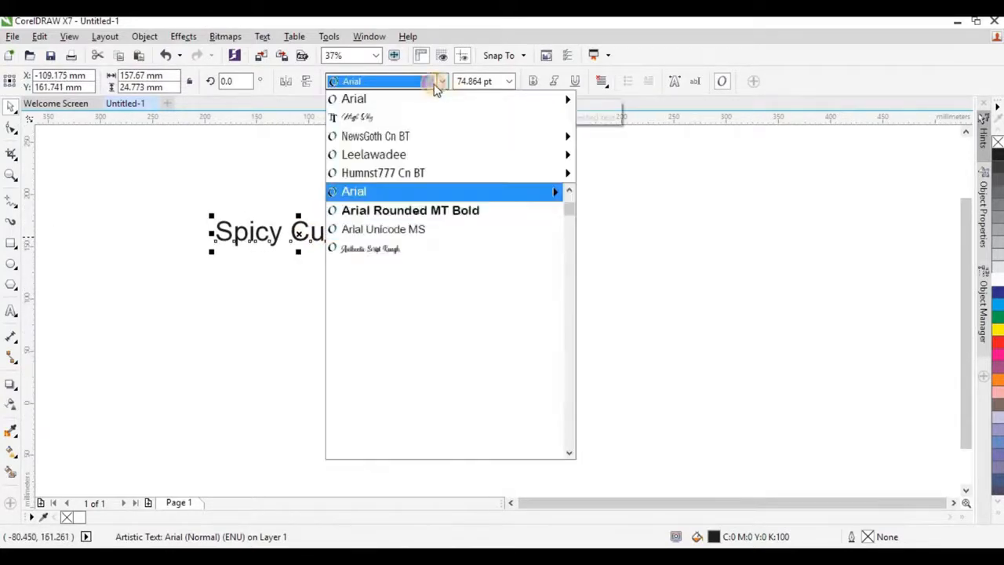
{"action": "left_click", "coordinate": [388, 117]}
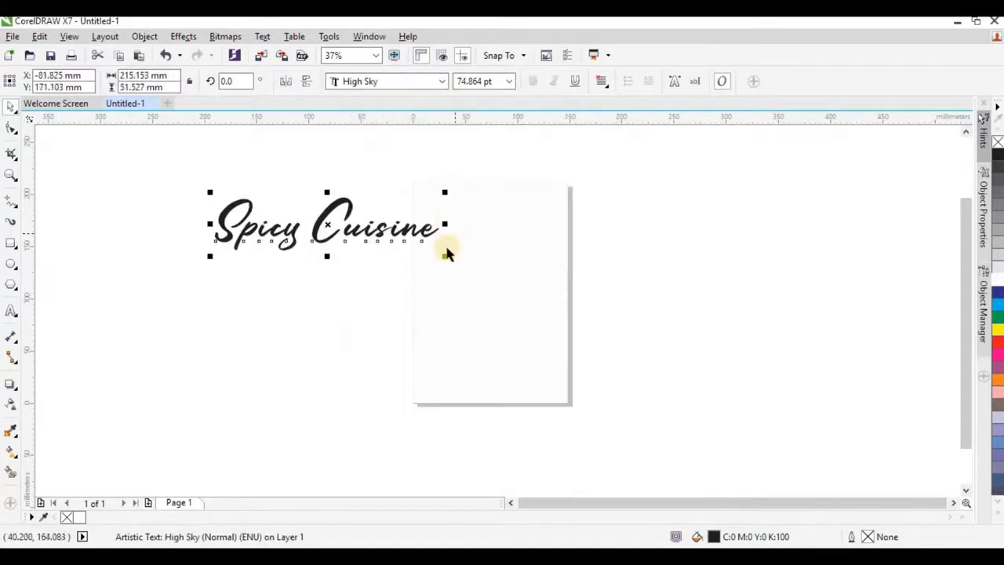
{"action": "left_click_drag", "start_coordinate": [445, 258], "coordinate": [352, 253]}
{"action": "left_click_drag", "start_coordinate": [320, 217], "coordinate": [518, 268]}
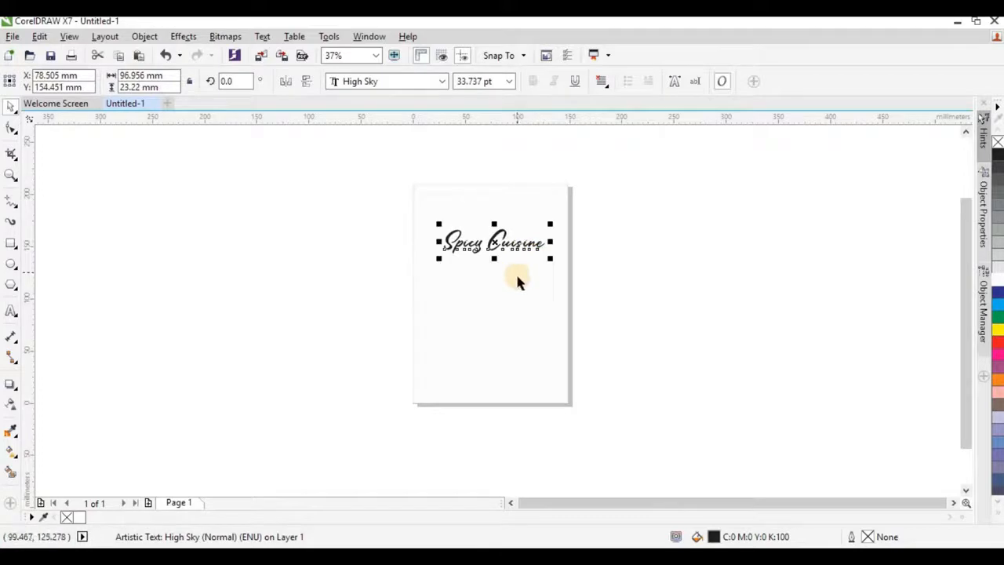
{"action": "scroll", "coordinate": [593, 269], "scroll_direction": "up", "scroll_amount": 2}
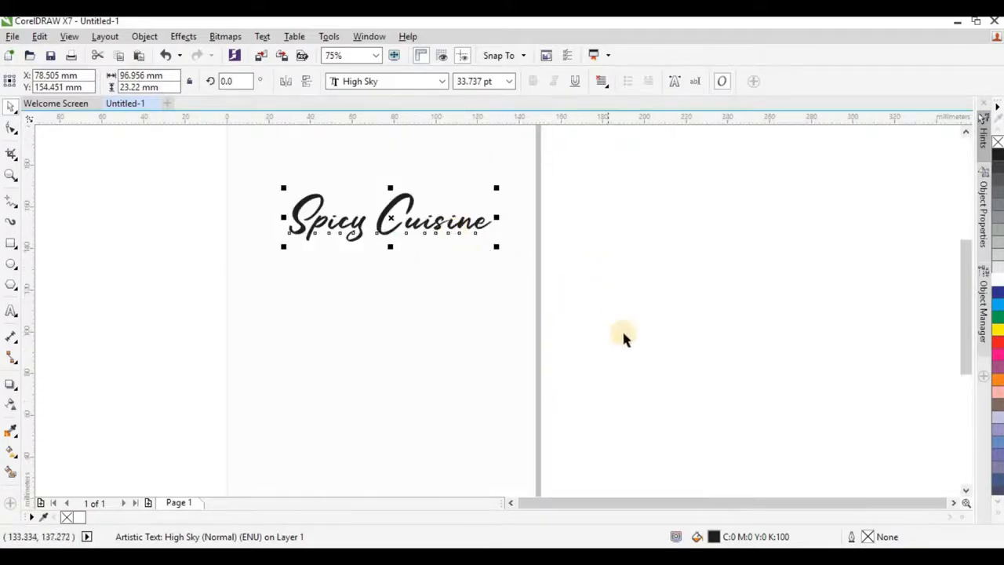
{"action": "left_click", "coordinate": [404, 551]}
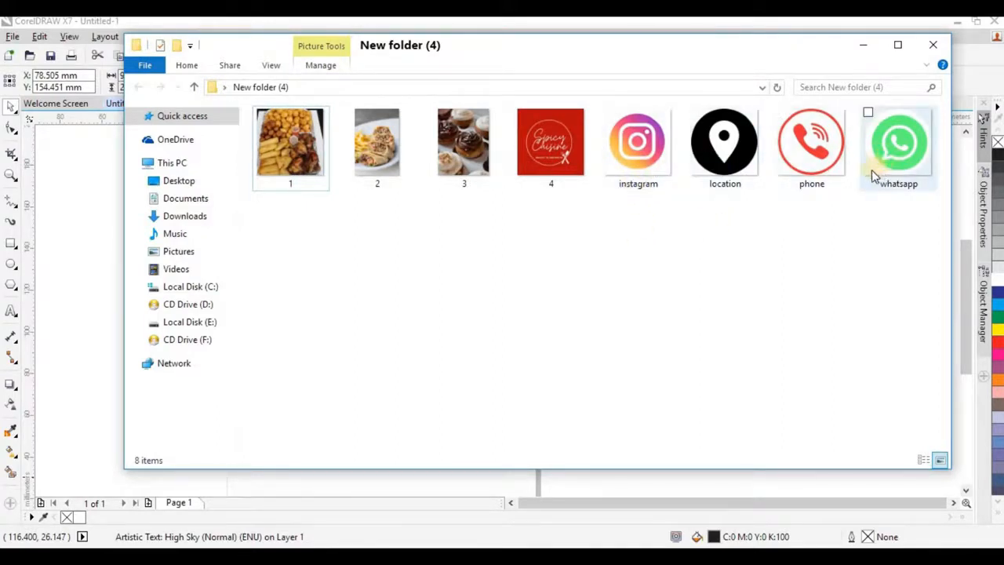
Step: Drag the red logo image 4 from File Explorer onto the canvas left of the page
{"action": "left_click", "coordinate": [563, 145]}
{"action": "left_click_drag", "start_coordinate": [557, 182], "coordinate": [585, 227]}
{"action": "scroll", "coordinate": [580, 235], "scroll_direction": "down", "scroll_amount": 2}
{"action": "left_click_drag", "start_coordinate": [554, 258], "coordinate": [280, 277]}
{"action": "left_click", "coordinate": [682, 248]}
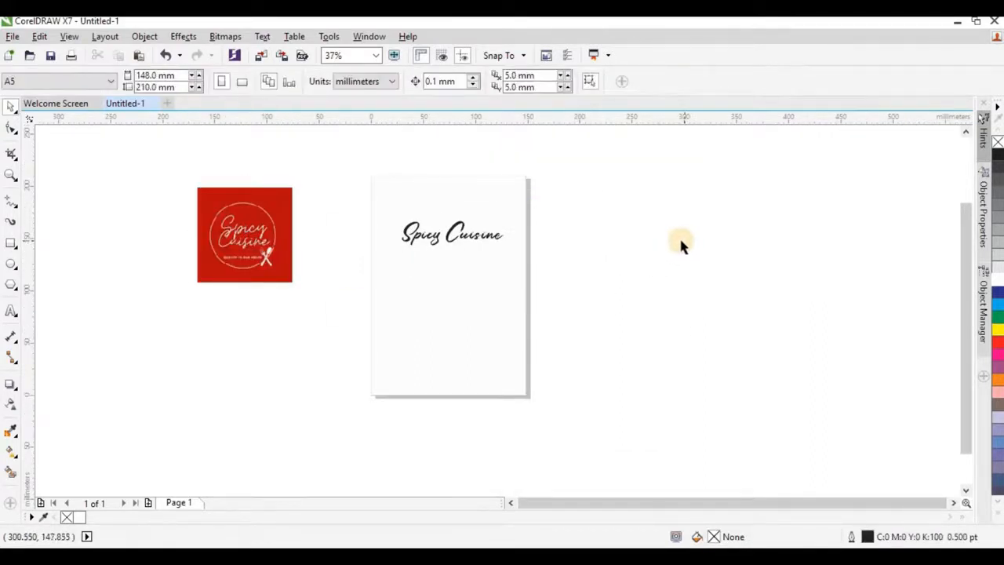
Step: Draw a circle over the red logo and centre it on the logo
{"action": "scroll", "coordinate": [225, 207], "scroll_direction": "up", "scroll_amount": 2}
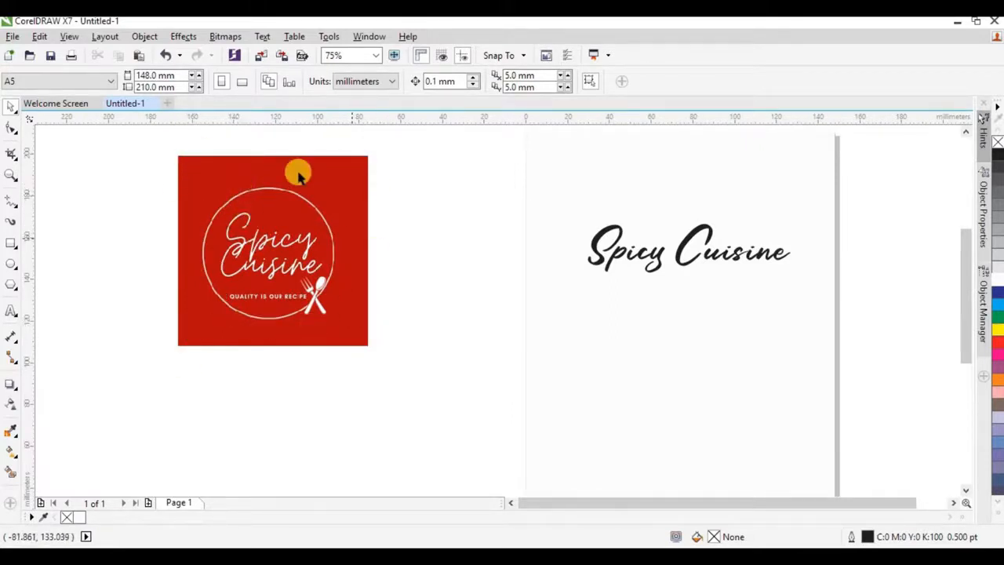
{"action": "left_click", "coordinate": [13, 267]}
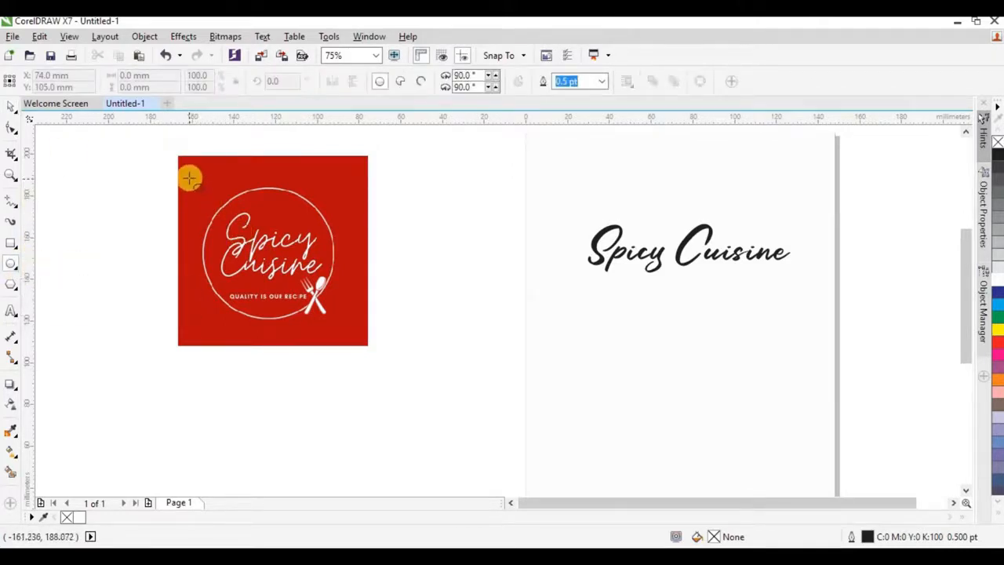
{"action": "left_click_drag", "start_coordinate": [190, 179], "coordinate": [321, 339]}
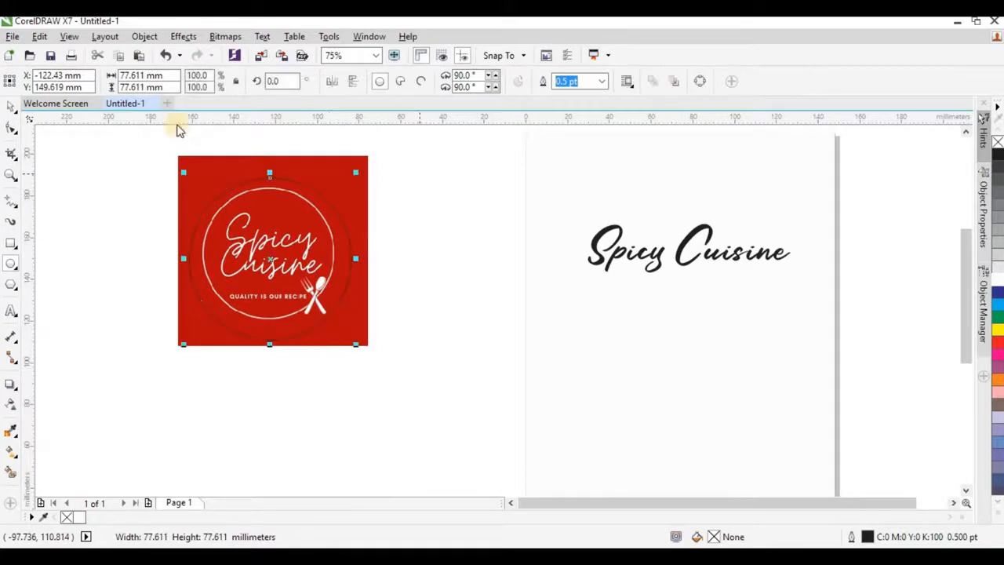
{"action": "left_click", "coordinate": [11, 106]}
{"action": "left_click", "coordinate": [72, 107]}
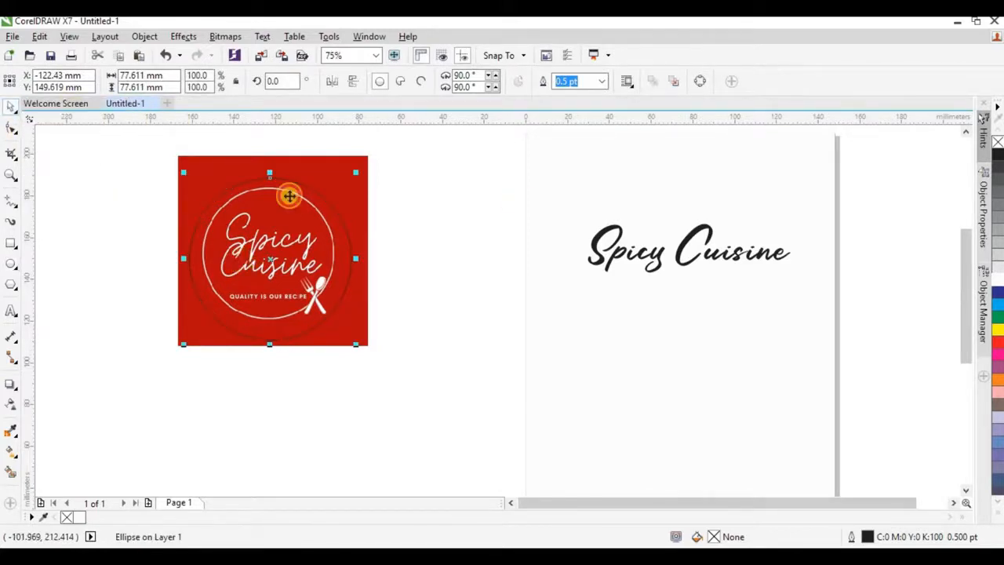
{"action": "scroll", "coordinate": [287, 181], "scroll_direction": "up", "scroll_amount": 2}
{"action": "mouse_move", "coordinate": [284, 229]}
{"action": "left_mouse_down"}
{"action": "mouse_move", "coordinate": [277, 220]}
{"action": "mouse_move", "coordinate": [284, 227]}
{"action": "left_mouse_up"}
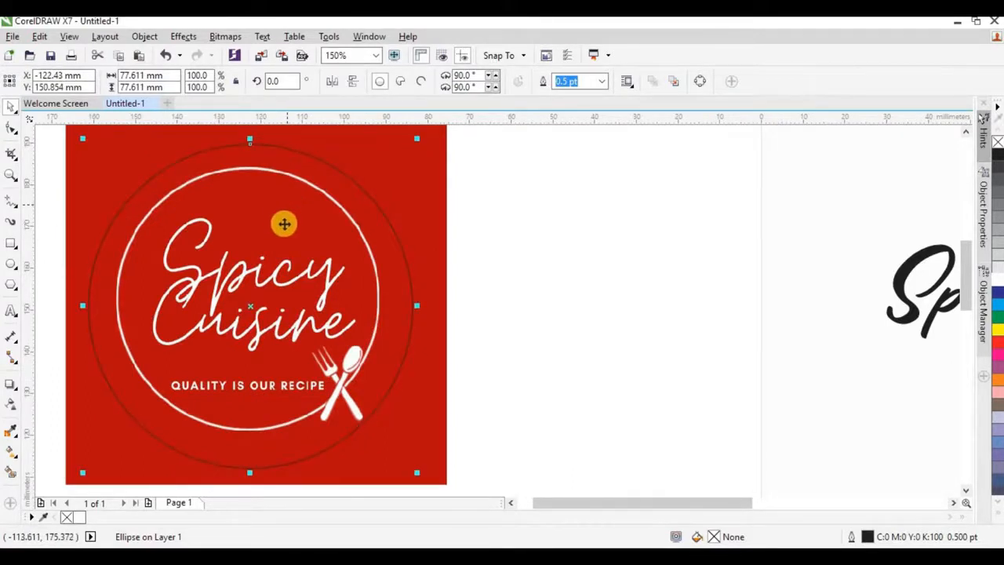
{"action": "scroll", "coordinate": [290, 236], "scroll_direction": "down", "scroll_amount": 2}
{"action": "scroll", "coordinate": [188, 197], "scroll_direction": "up", "scroll_amount": 2}
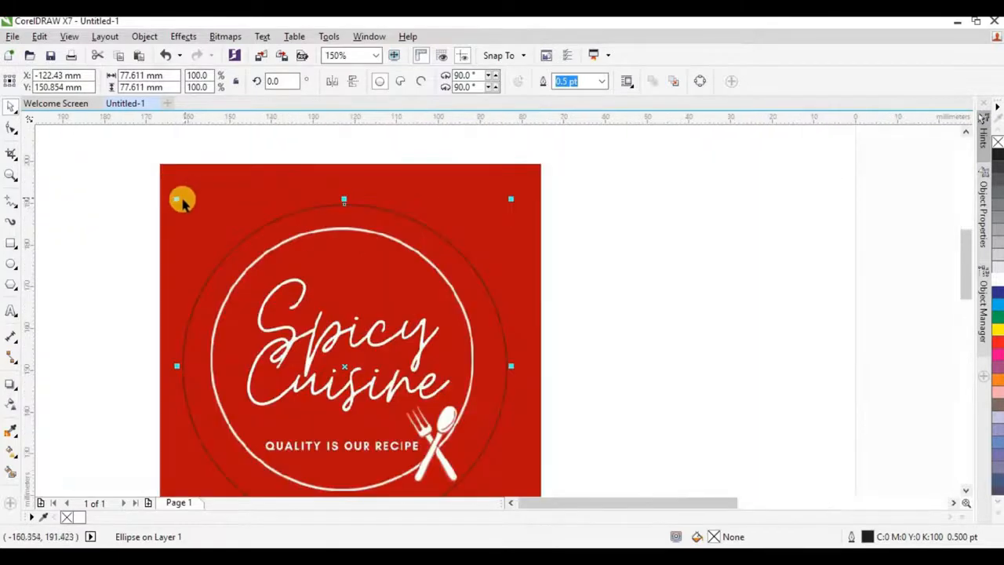
{"action": "left_click_drag", "start_coordinate": [177, 199], "coordinate": [175, 195]}
{"action": "scroll", "coordinate": [327, 321], "scroll_direction": "down", "scroll_amount": 2}
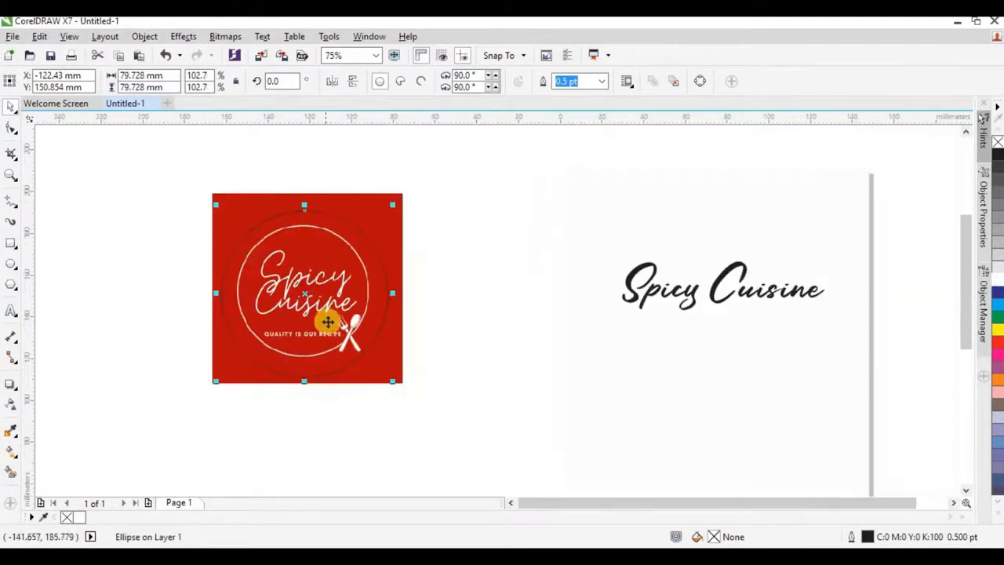
{"action": "scroll", "coordinate": [327, 319], "scroll_direction": "up", "scroll_amount": 2}
{"action": "left_click_drag", "start_coordinate": [328, 319], "coordinate": [331, 312]}
{"action": "mouse_move", "coordinate": [258, 277]}
{"action": "left_mouse_down"}
{"action": "mouse_move", "coordinate": [313, 285]}
{"action": "mouse_move", "coordinate": [253, 279]}
{"action": "left_mouse_up"}
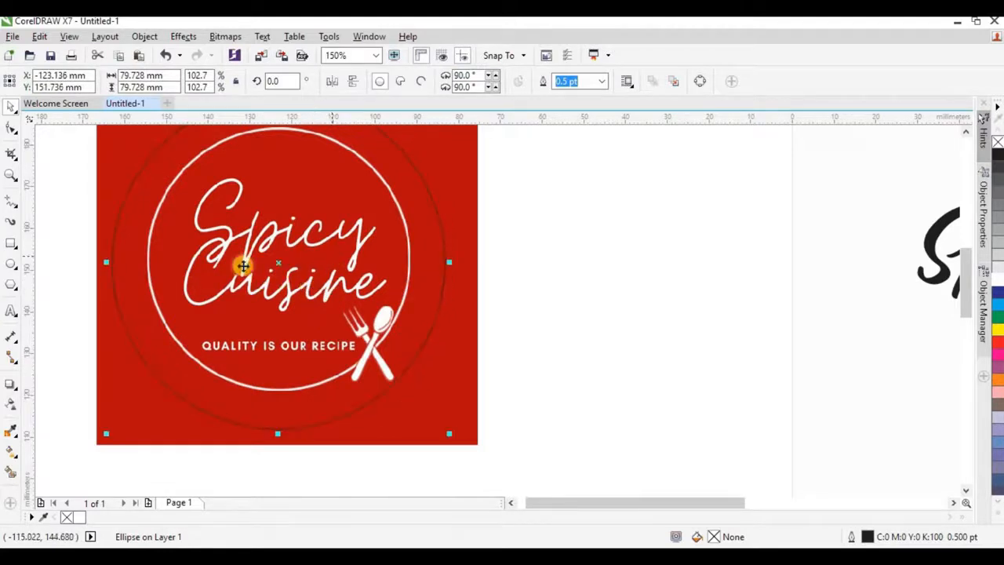
{"action": "scroll", "coordinate": [293, 286], "scroll_direction": "down", "scroll_amount": 2}
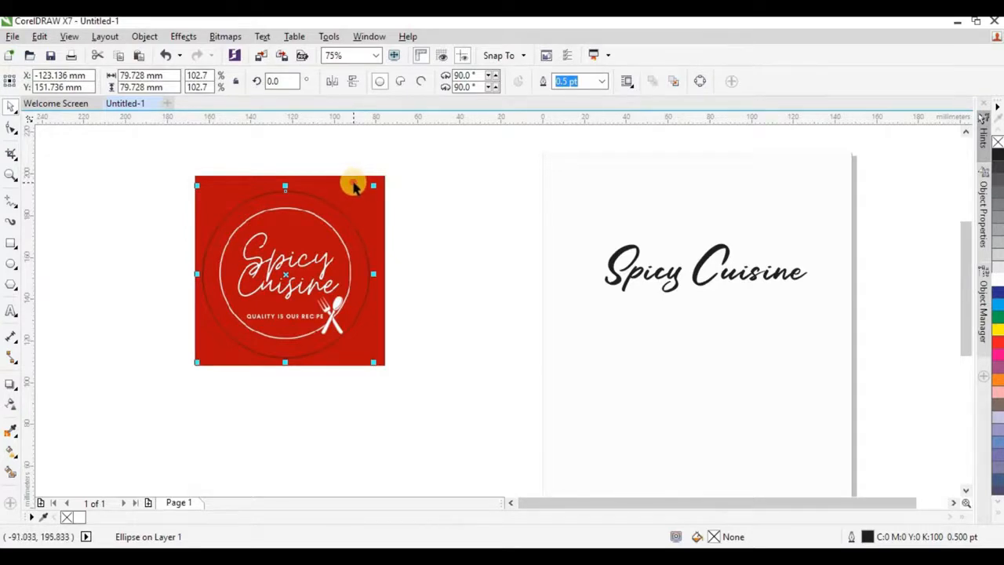
Step: Intersect the circle with the logo and move the round logo beside the title
{"action": "left_click", "coordinate": [353, 184], "text": "shift"}
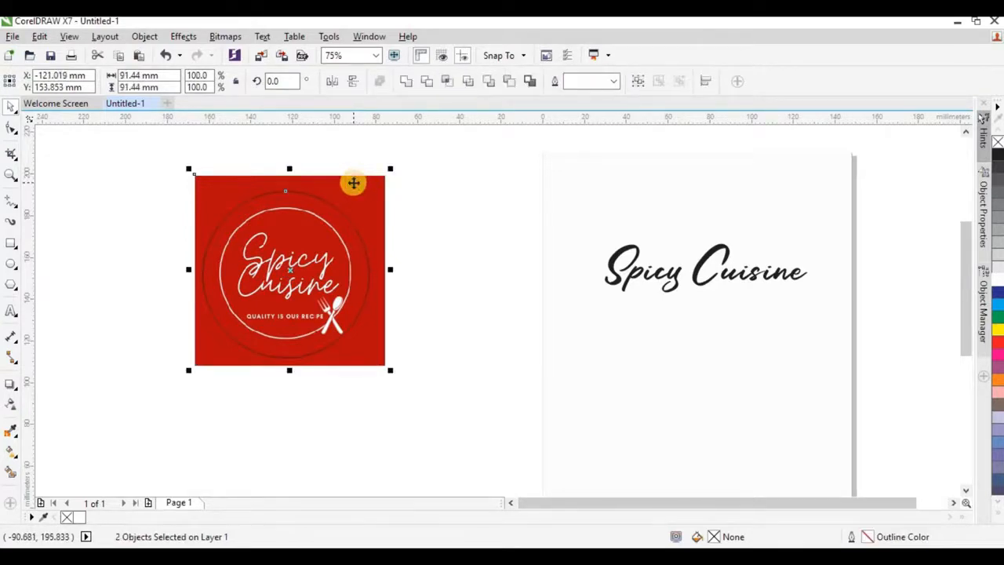
{"action": "left_click", "coordinate": [445, 80]}
{"action": "left_click", "coordinate": [431, 202]}
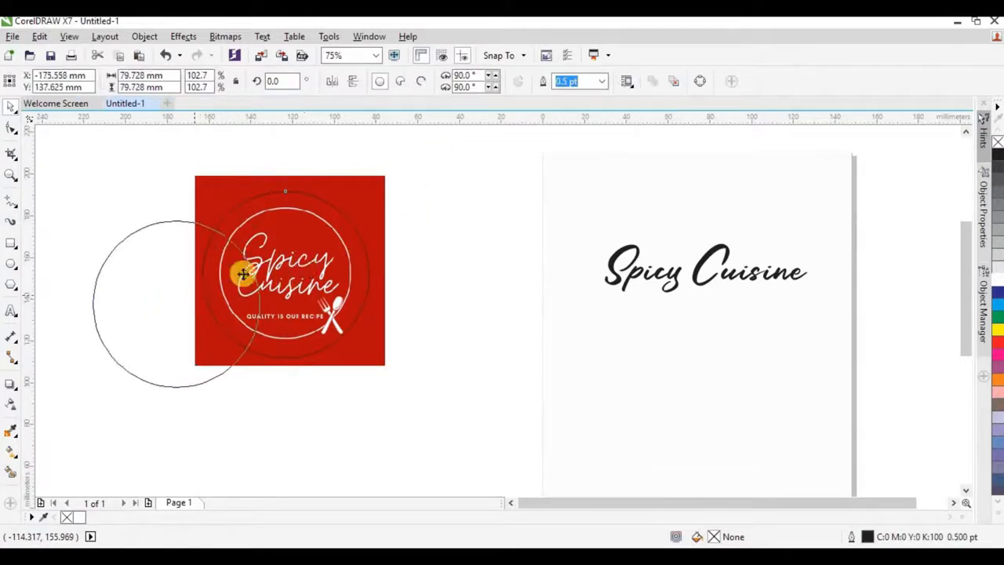
{"action": "left_click_drag", "start_coordinate": [242, 269], "coordinate": [524, 245]}
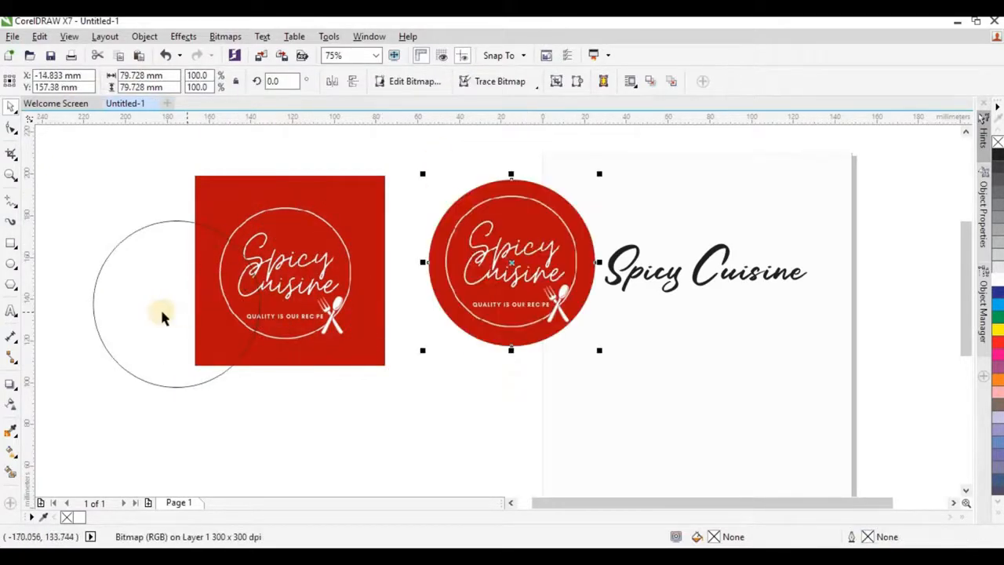
{"action": "left_click", "coordinate": [160, 311]}
Step: Delete the leftover circle and square logo, then resize the round logo above the title
{"action": "key", "text": "Delete"}
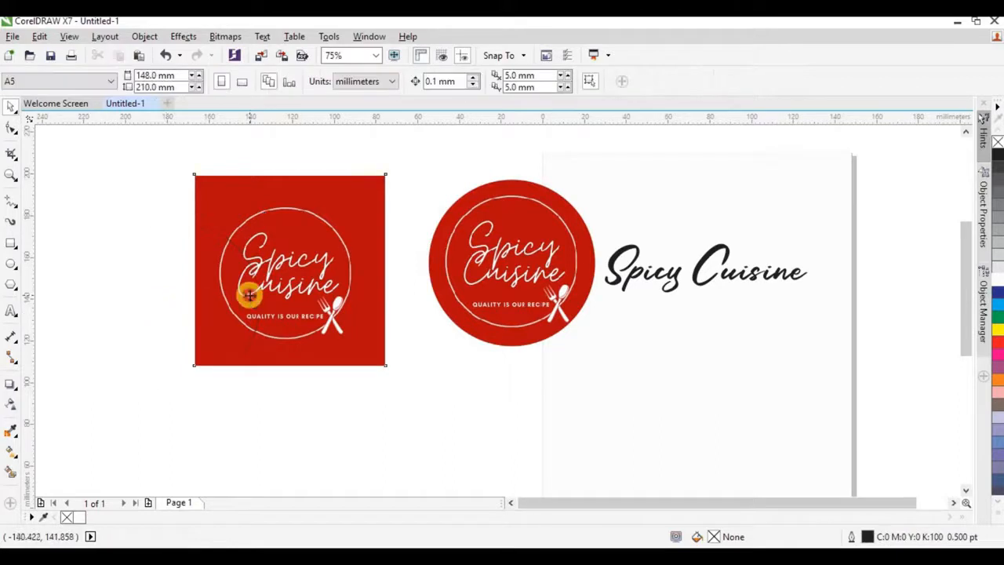
{"action": "left_click", "coordinate": [246, 287]}
{"action": "key", "text": "Delete"}
{"action": "scroll", "coordinate": [208, 336], "scroll_direction": "down", "scroll_amount": 2}
{"action": "scroll", "coordinate": [444, 251], "scroll_direction": "up", "scroll_amount": 2}
{"action": "left_click", "coordinate": [339, 286]}
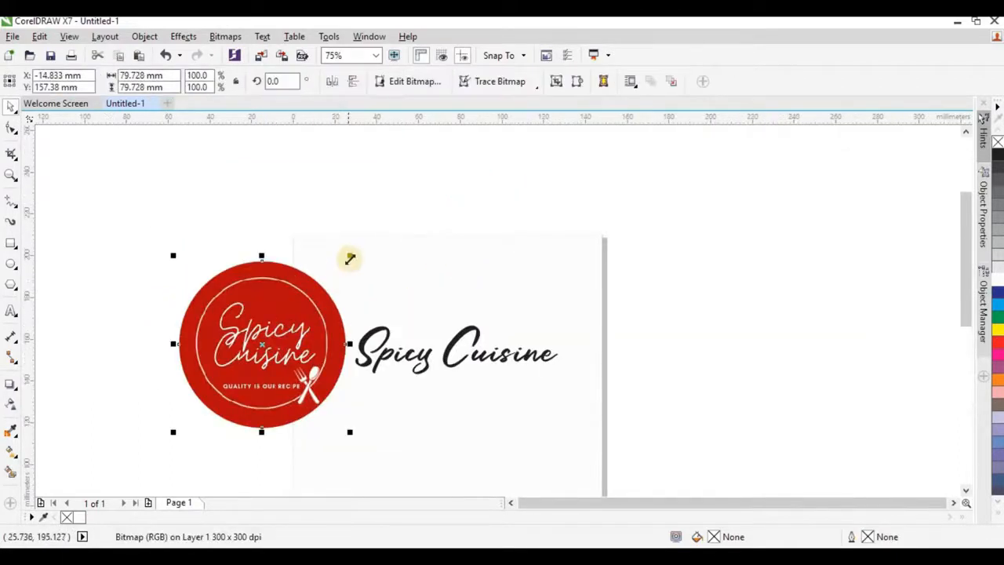
{"action": "left_click_drag", "start_coordinate": [349, 255], "coordinate": [292, 315]}
{"action": "left_click_drag", "start_coordinate": [456, 285], "coordinate": [446, 284]}
{"action": "left_click_drag", "start_coordinate": [485, 321], "coordinate": [496, 327]}
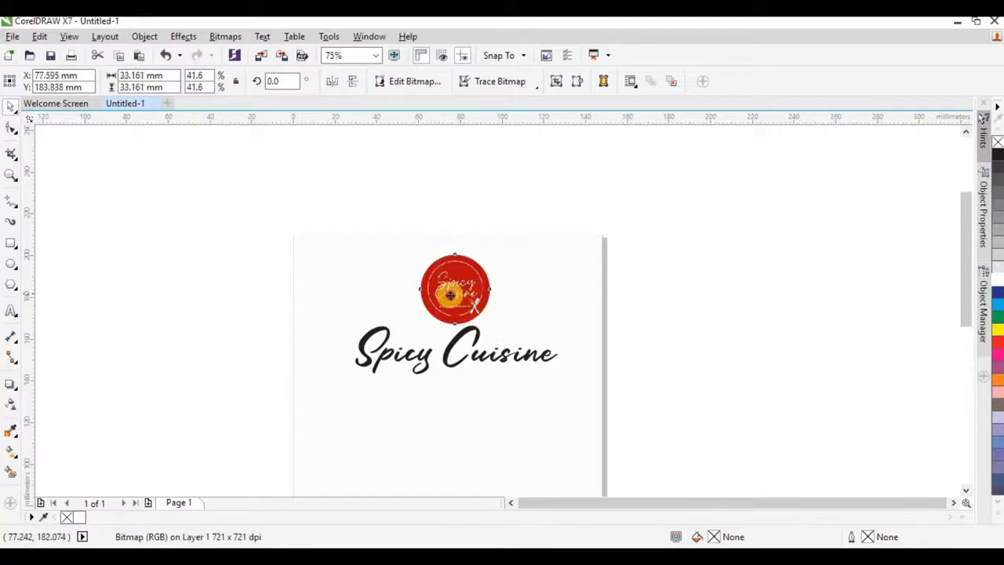
{"action": "scroll", "coordinate": [484, 329], "scroll_direction": "down", "scroll_amount": 2}
{"action": "scroll", "coordinate": [491, 353], "scroll_direction": "up", "scroll_amount": 2}
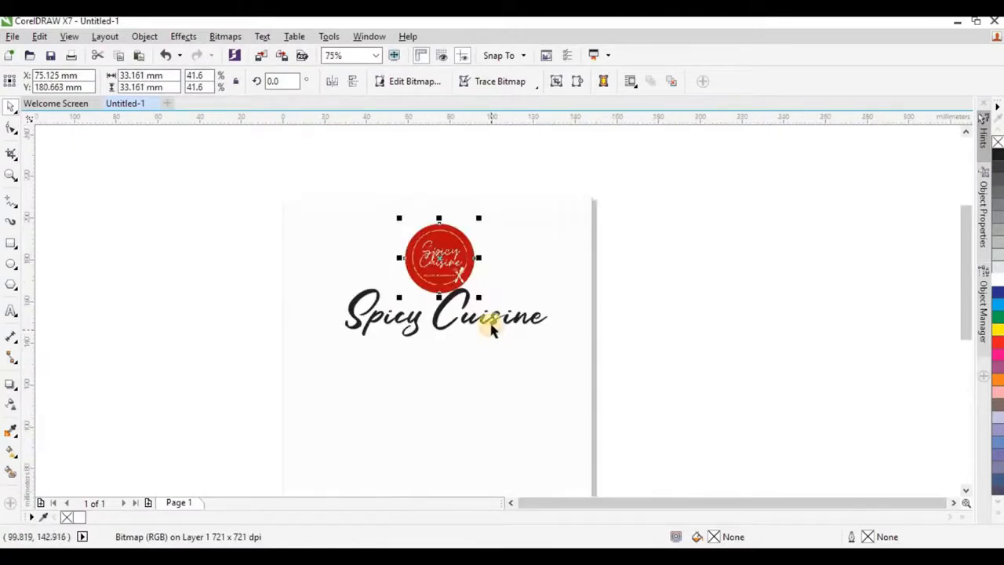
Step: Set the title to 24 pt and centre it horizontally on the page under the logo
{"action": "left_click", "coordinate": [490, 321]}
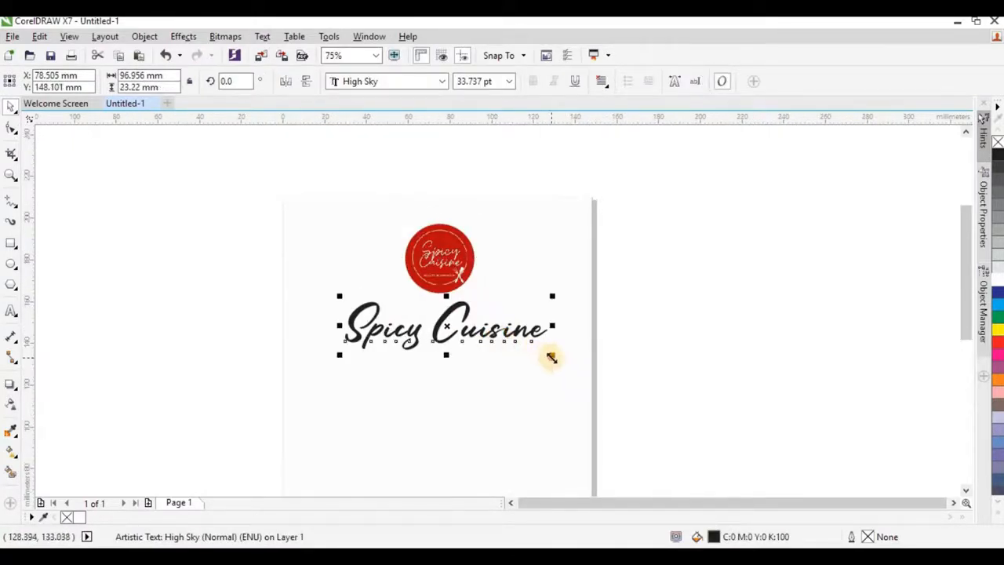
{"action": "left_click_drag", "start_coordinate": [551, 357], "coordinate": [543, 357]}
{"action": "left_click", "coordinate": [500, 375], "text": "shift"}
{"action": "key", "text": "c"}
{"action": "left_click", "coordinate": [666, 285]}
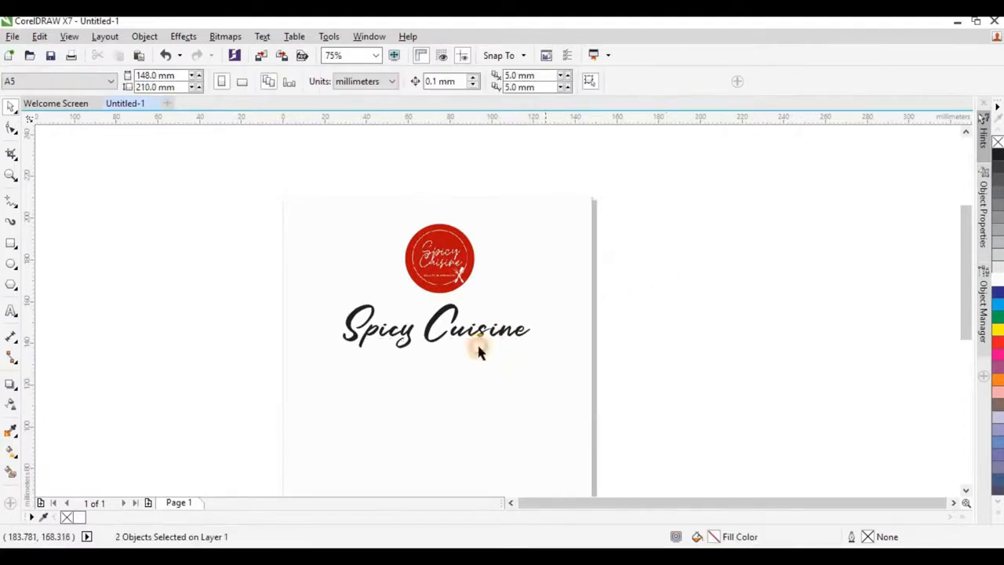
{"action": "scroll", "coordinate": [480, 351], "scroll_direction": "up", "scroll_amount": 4}
{"action": "left_click", "coordinate": [481, 329]}
{"action": "scroll", "coordinate": [450, 264], "scroll_direction": "down", "scroll_amount": 2}
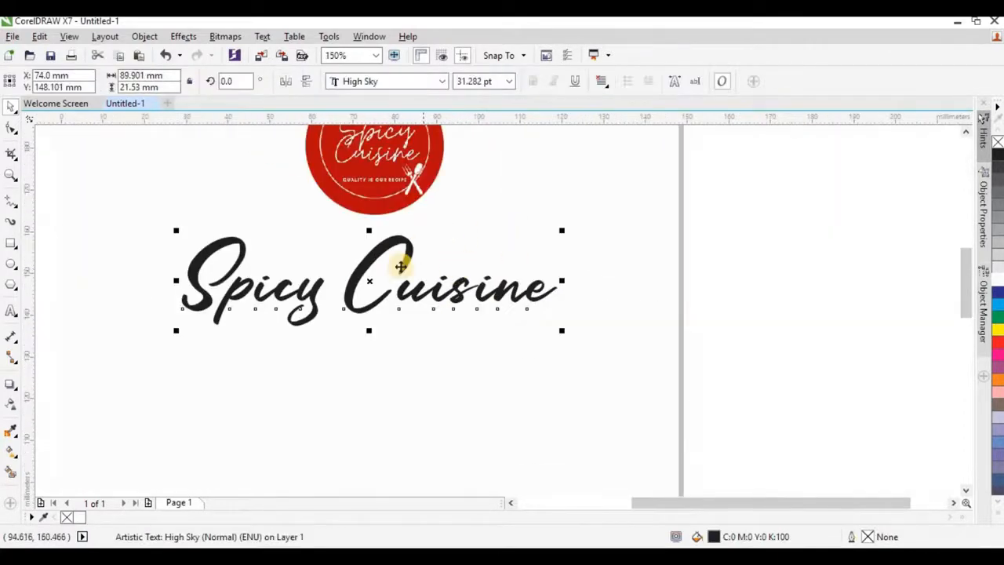
{"action": "left_click", "coordinate": [510, 82]}
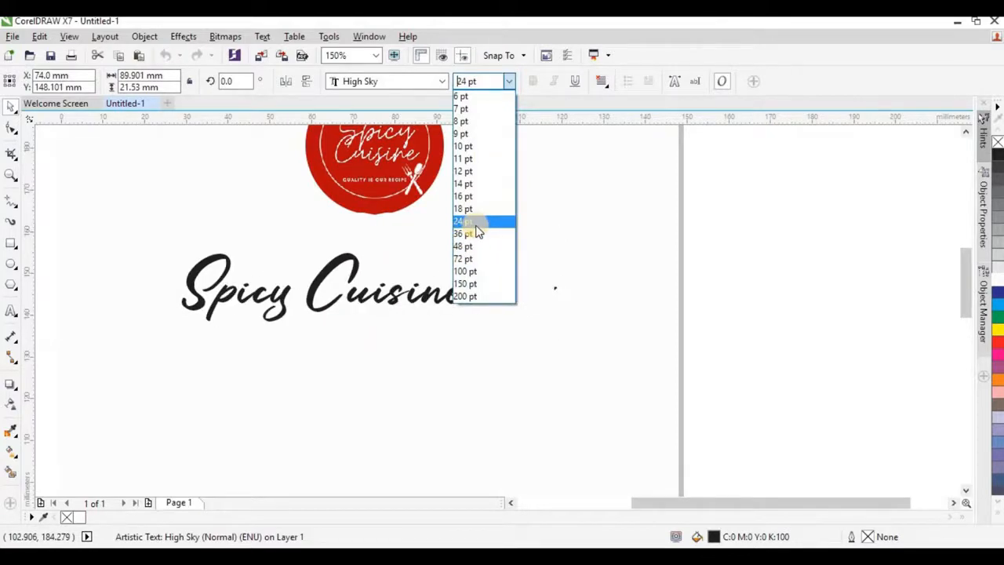
{"action": "left_click", "coordinate": [479, 220]}
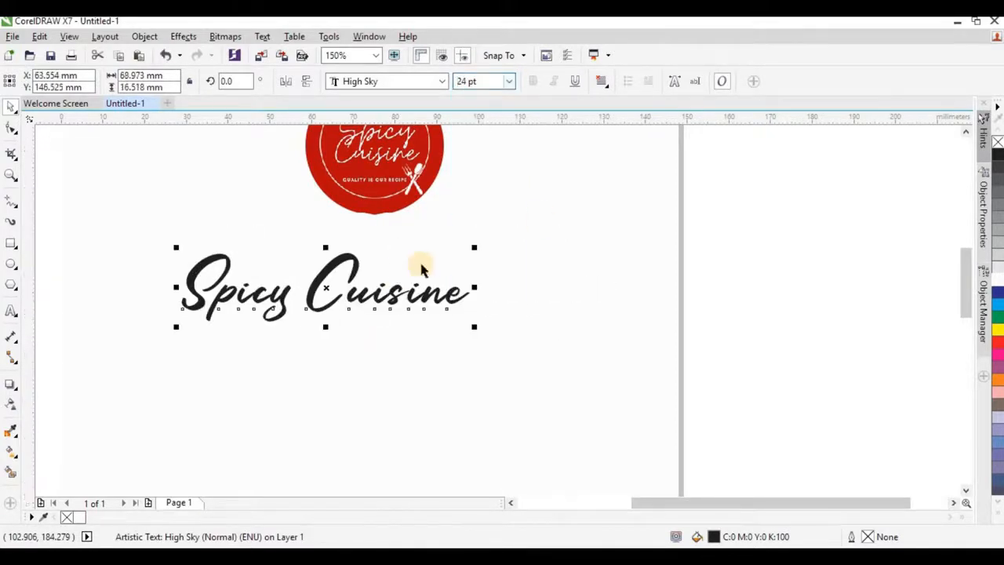
{"action": "scroll", "coordinate": [421, 268], "scroll_direction": "down", "scroll_amount": 2}
{"action": "left_click_drag", "start_coordinate": [399, 286], "coordinate": [421, 286]}
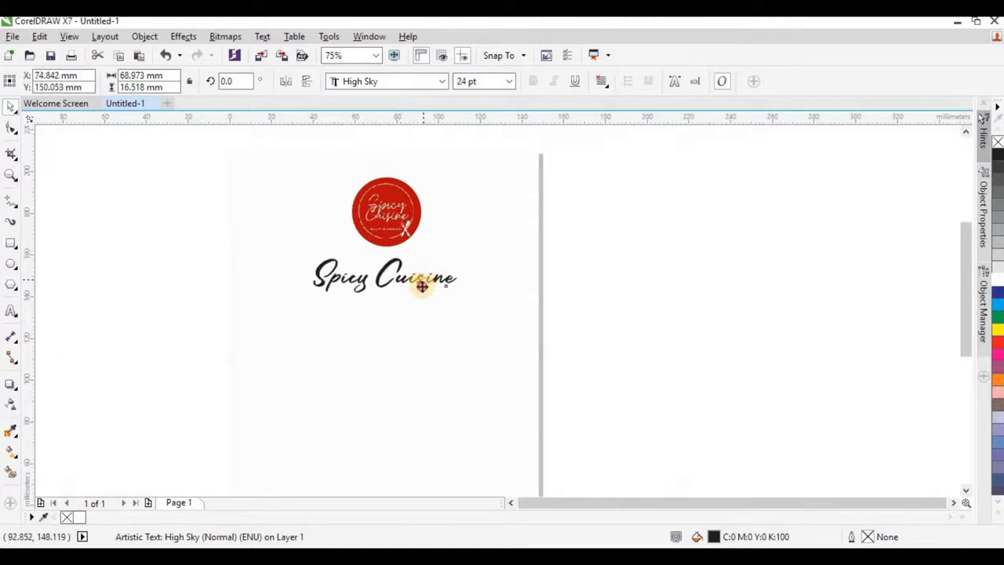
{"action": "left_click", "coordinate": [418, 309], "text": "shift"}
{"action": "key", "text": "c"}
{"action": "left_click", "coordinate": [593, 242]}
Step: Shrink the logo slightly, move the title up to it, and break the title apart (Ctrl+K)
{"action": "scroll", "coordinate": [471, 239], "scroll_direction": "down", "scroll_amount": 1}
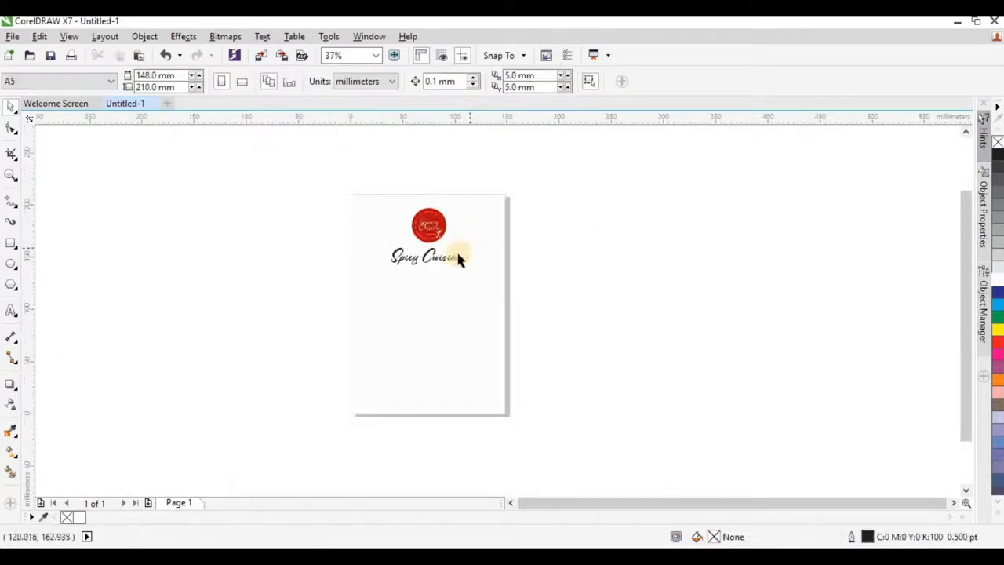
{"action": "scroll", "coordinate": [445, 222], "scroll_direction": "up", "scroll_amount": 1}
{"action": "left_click", "coordinate": [447, 234]}
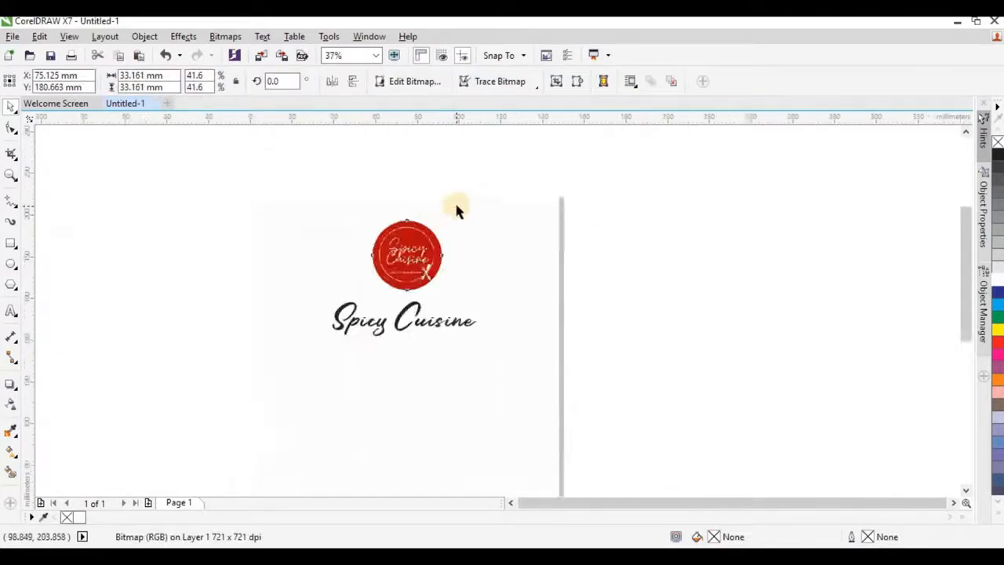
{"action": "scroll", "coordinate": [454, 200], "scroll_direction": "up", "scroll_amount": 1}
{"action": "left_click_drag", "start_coordinate": [432, 232], "coordinate": [428, 241]}
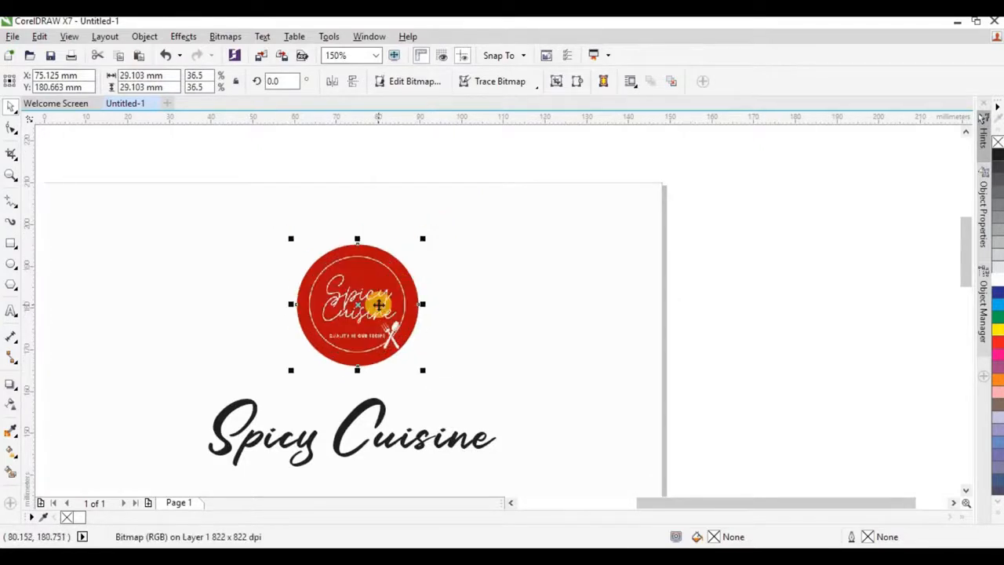
{"action": "left_click_drag", "start_coordinate": [379, 304], "coordinate": [379, 294]}
{"action": "left_click", "coordinate": [377, 403]}
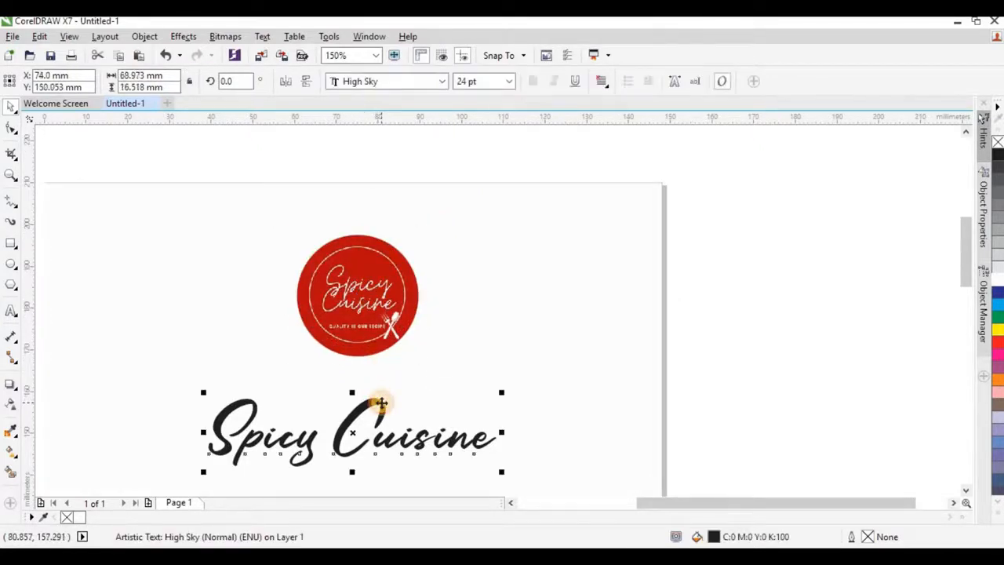
{"action": "left_click_drag", "start_coordinate": [377, 403], "coordinate": [377, 377]}
{"action": "scroll", "coordinate": [447, 194], "scroll_direction": "down", "scroll_amount": 3}
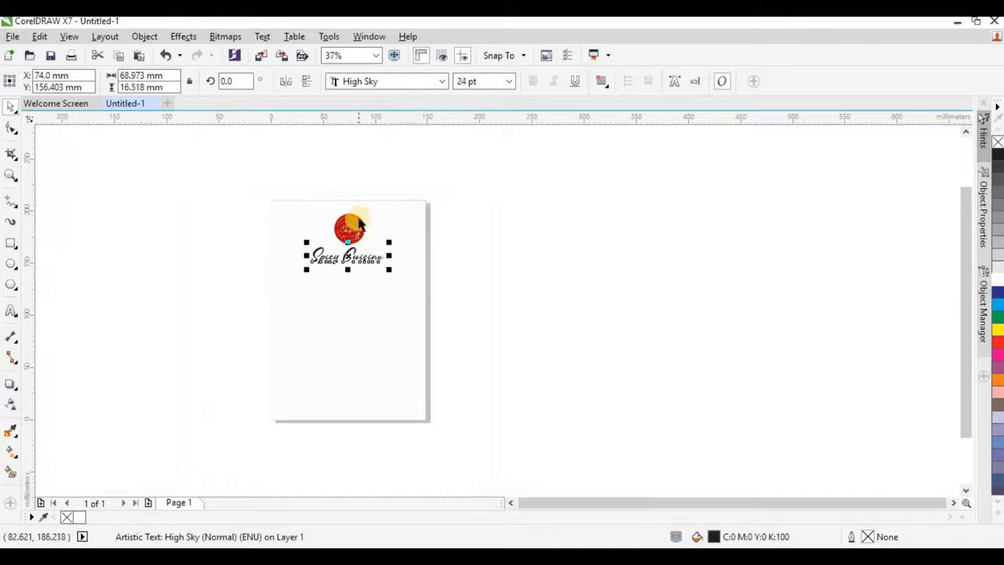
{"action": "scroll", "coordinate": [321, 259], "scroll_direction": "up", "scroll_amount": 2}
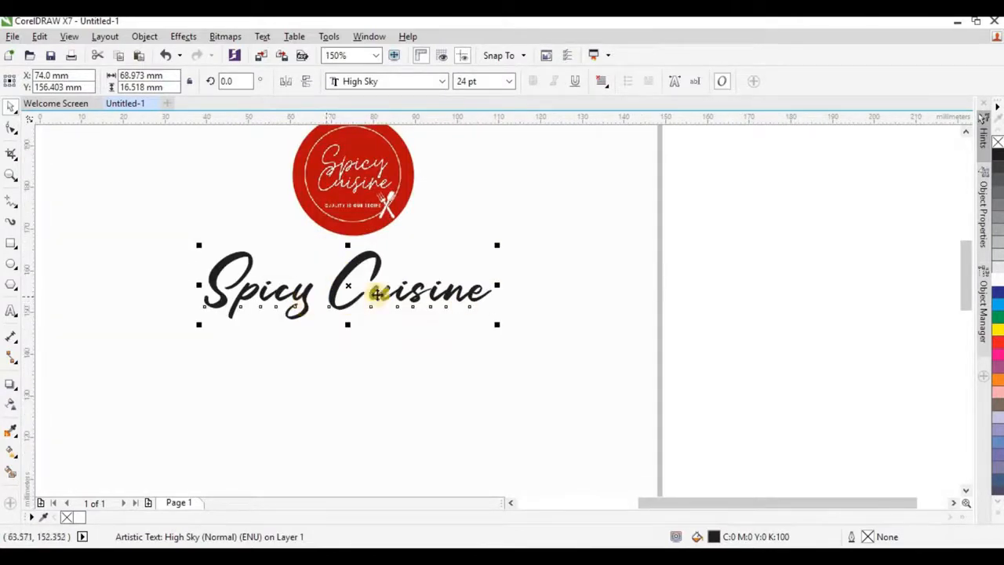
{"action": "left_click", "coordinate": [333, 292]}
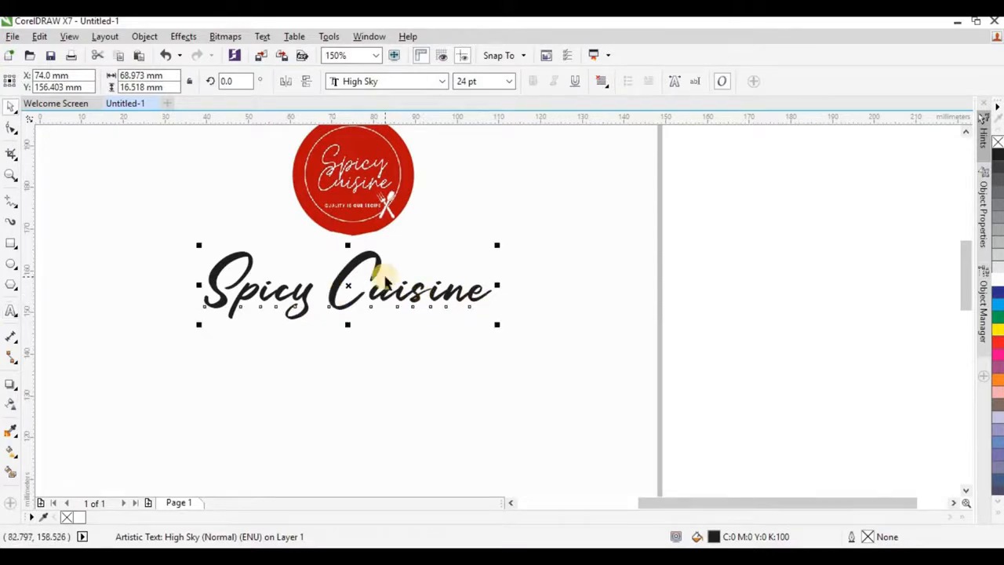
{"action": "key", "text": "ctrl+k"}
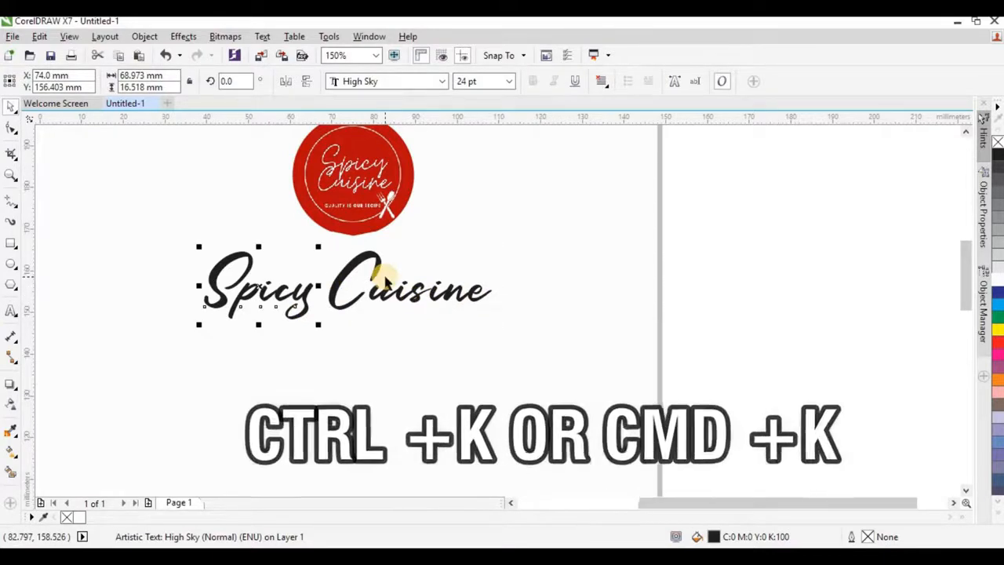
Step: Fill the word Cuisine with the logo's red (#B80C0A) sampled by the eyedropper
{"action": "left_click", "coordinate": [12, 434]}
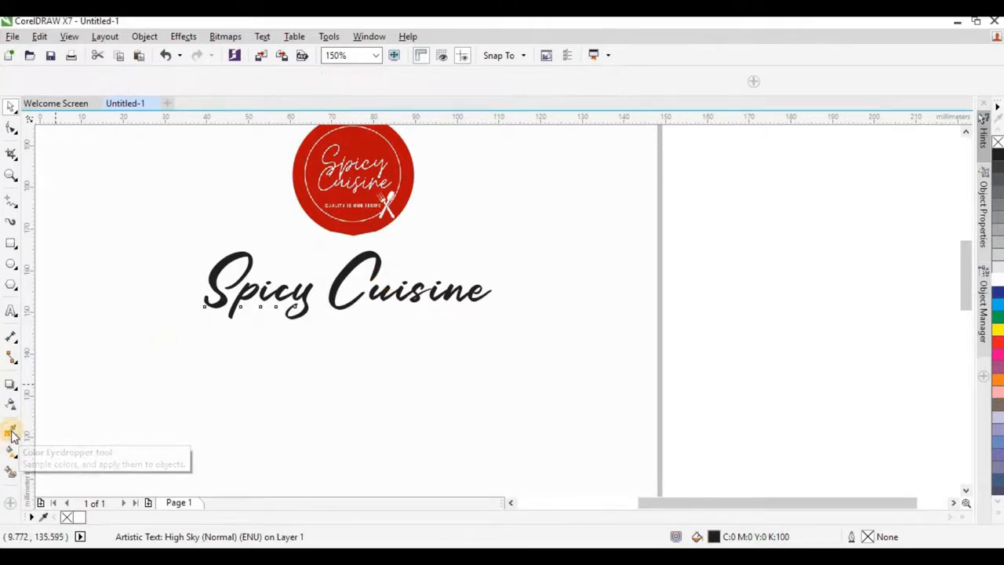
{"action": "left_click", "coordinate": [409, 193]}
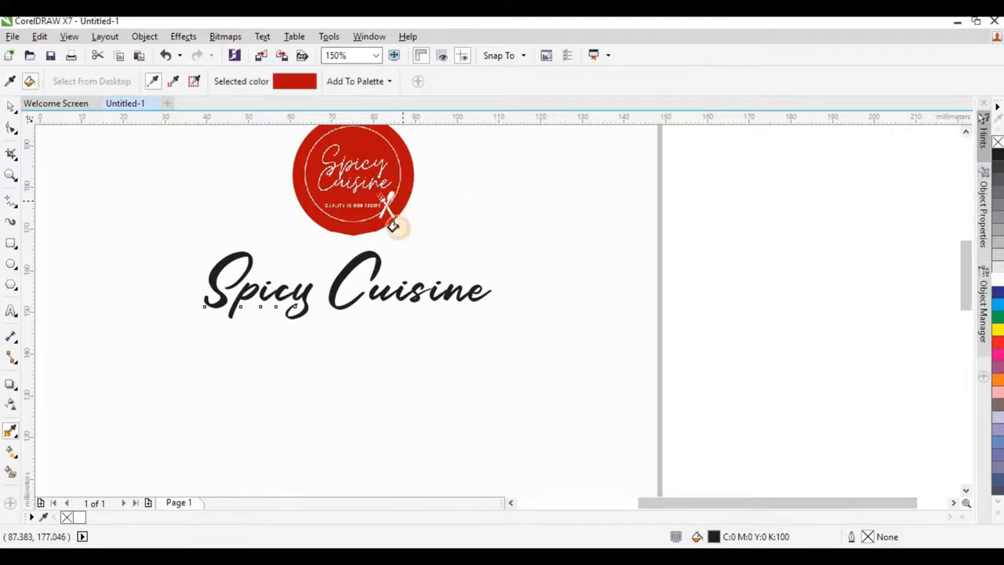
{"action": "scroll", "coordinate": [382, 301], "scroll_direction": "up", "scroll_amount": 5}
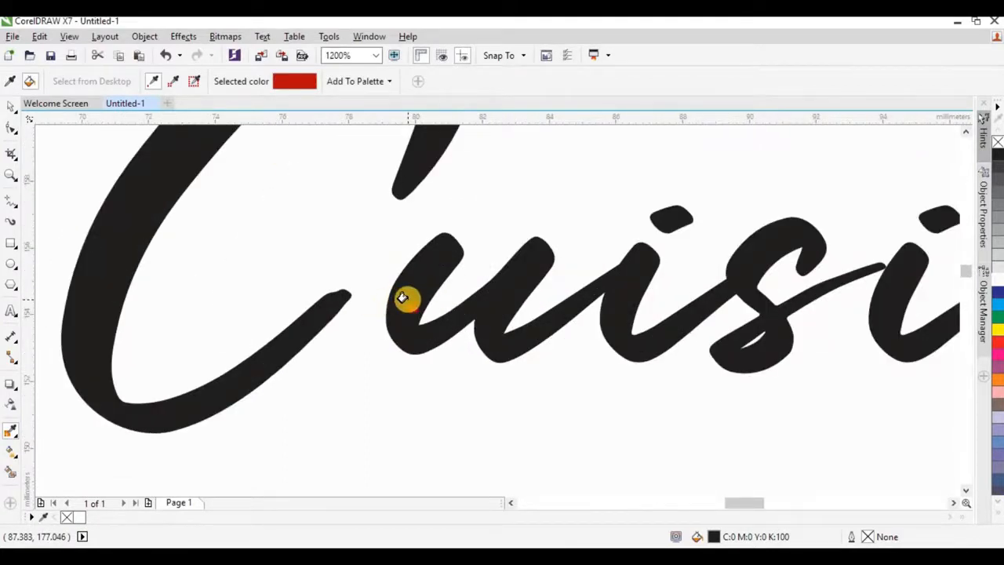
{"action": "left_click", "coordinate": [407, 299]}
{"action": "scroll", "coordinate": [404, 297], "scroll_direction": "down", "scroll_amount": 8}
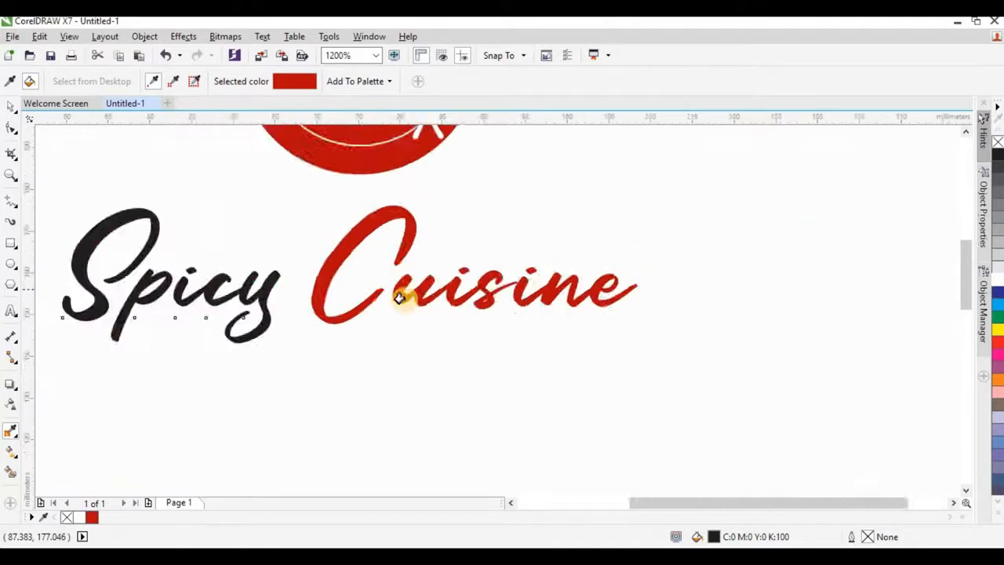
{"action": "left_click", "coordinate": [14, 108]}
{"action": "scroll", "coordinate": [471, 310], "scroll_direction": "up", "scroll_amount": 1}
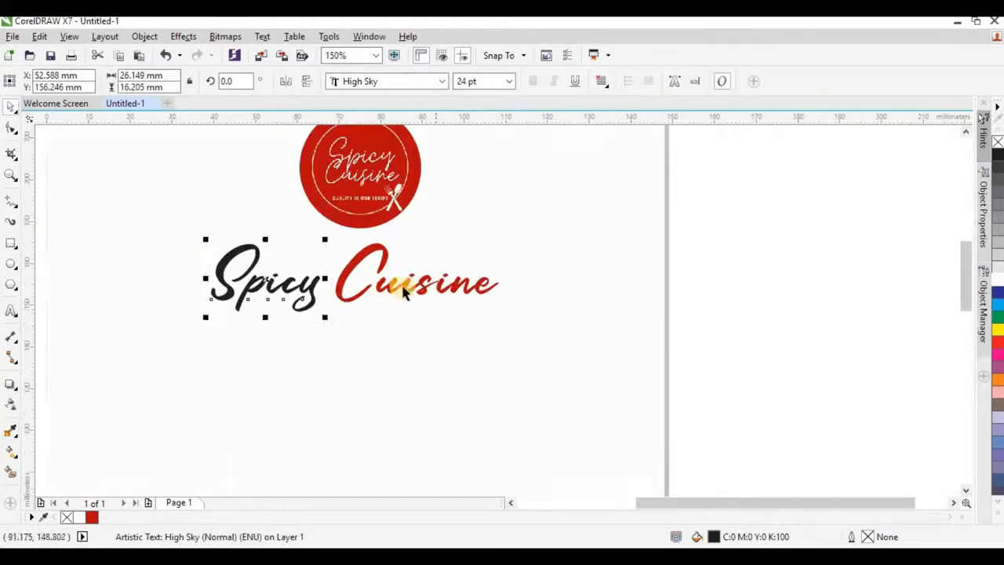
{"action": "scroll", "coordinate": [403, 290], "scroll_direction": "down", "scroll_amount": 1}
{"action": "left_click", "coordinate": [572, 259]}
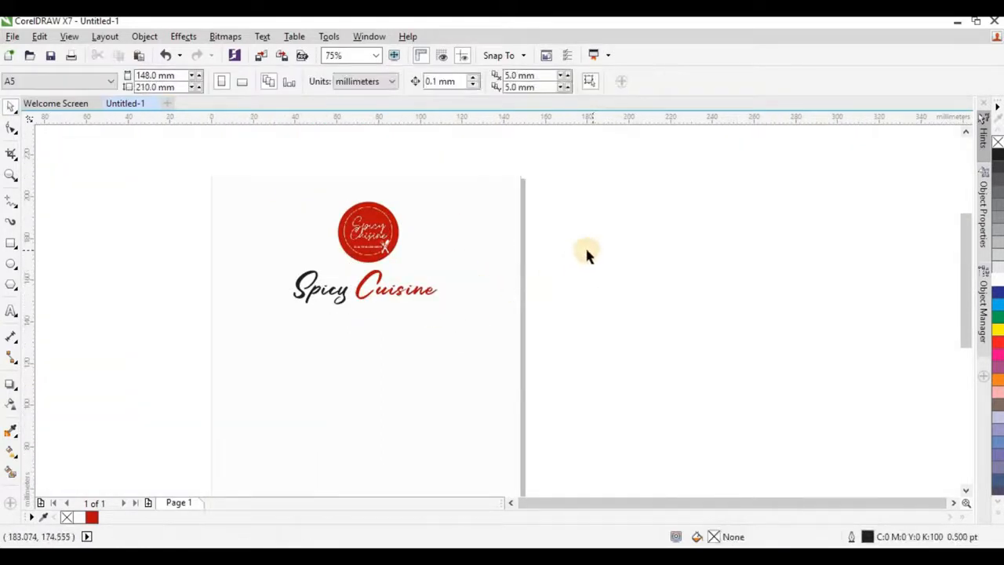
Step: Pick the Bezier pen from the curve-drawing tools
{"action": "scroll", "coordinate": [434, 274], "scroll_direction": "down", "scroll_amount": 1}
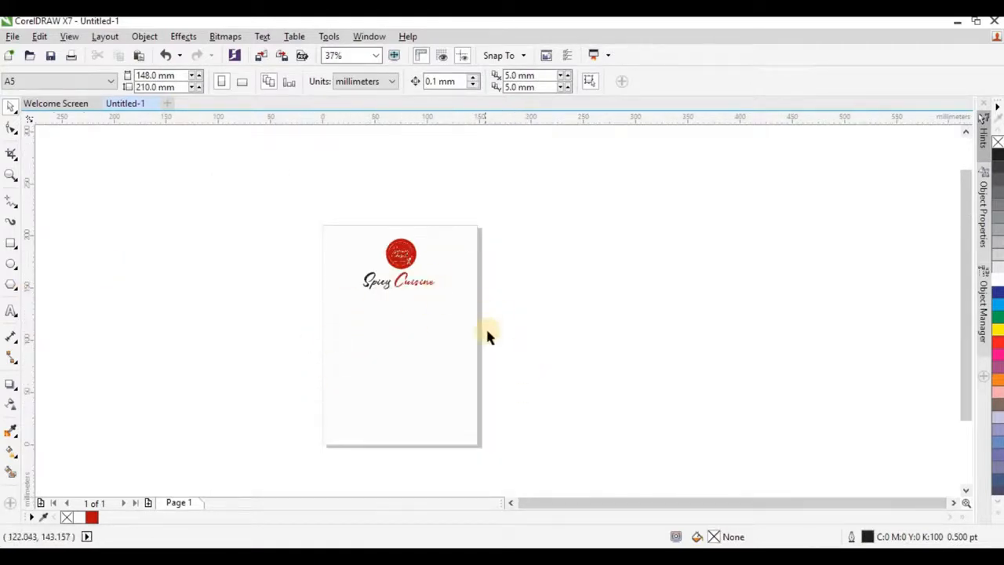
{"action": "left_click", "coordinate": [465, 301]}
{"action": "left_click", "coordinate": [156, 262]}
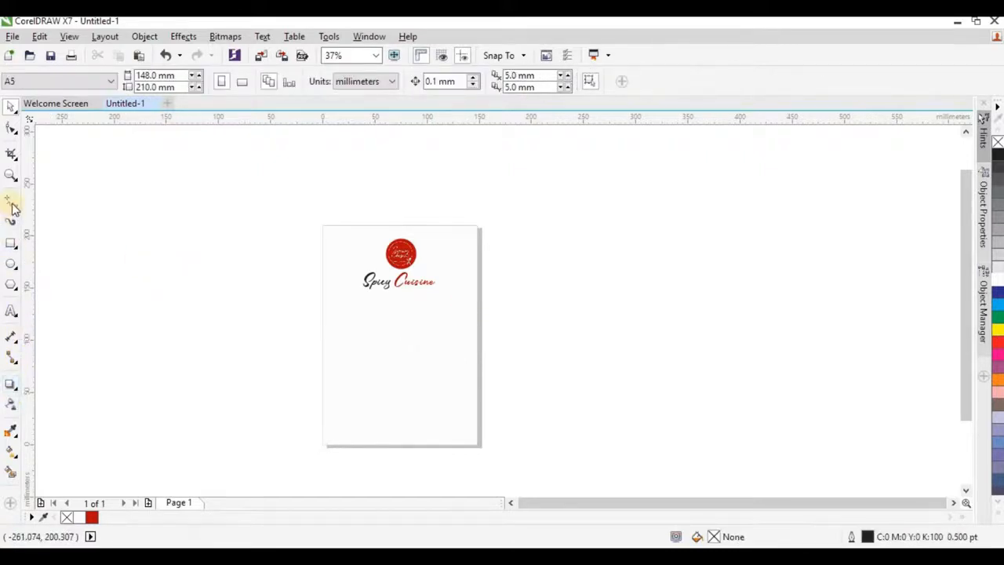
{"action": "left_click", "coordinate": [12, 207]}
{"action": "left_click", "coordinate": [60, 248]}
{"action": "left_click", "coordinate": [9, 203]}
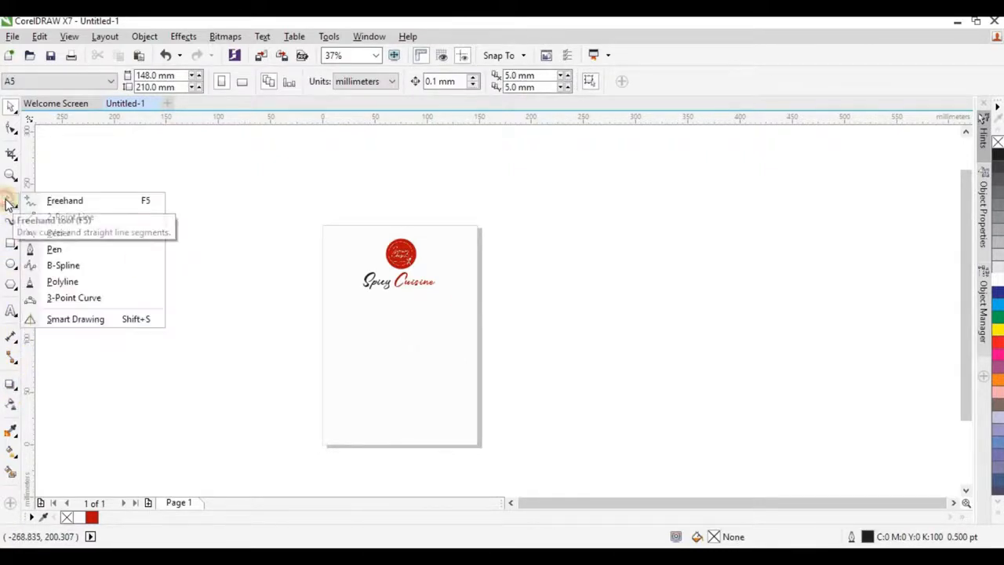
{"action": "left_click", "coordinate": [54, 252]}
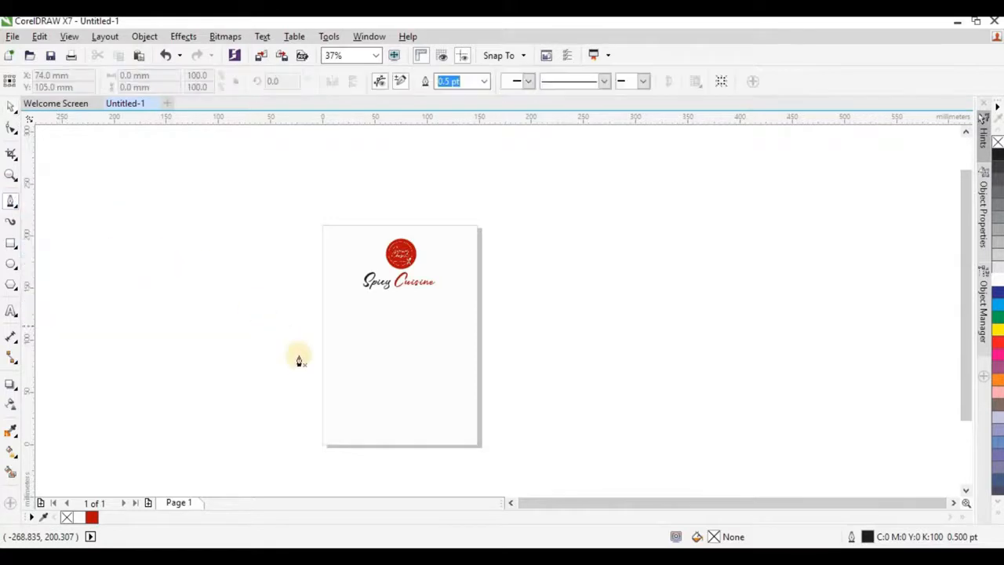
{"action": "scroll", "coordinate": [441, 347], "scroll_direction": "up", "scroll_amount": 2}
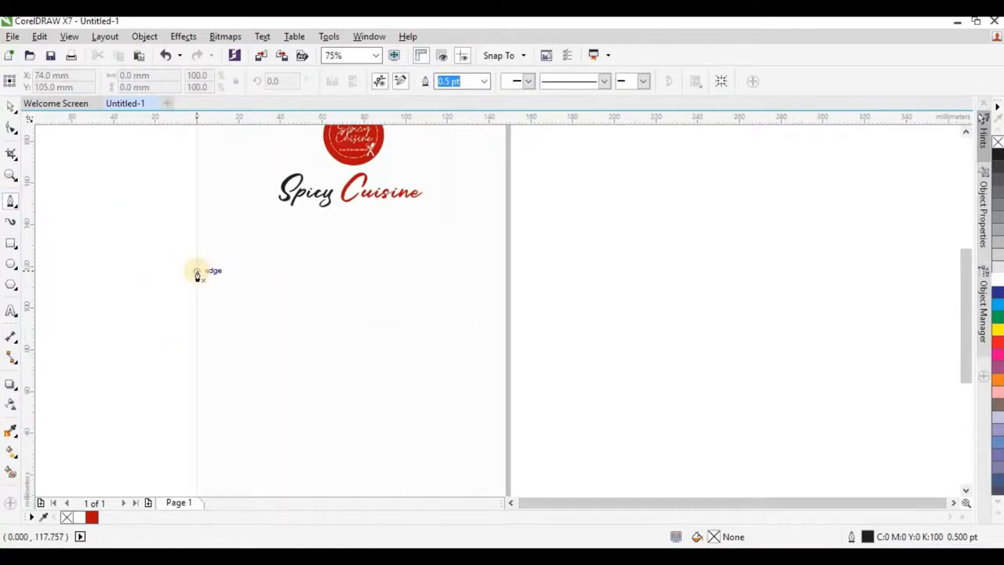
Step: Draw a closed page-wide wave shape, 148 × 77.844 mm, below the title
{"action": "left_click", "coordinate": [197, 270]}
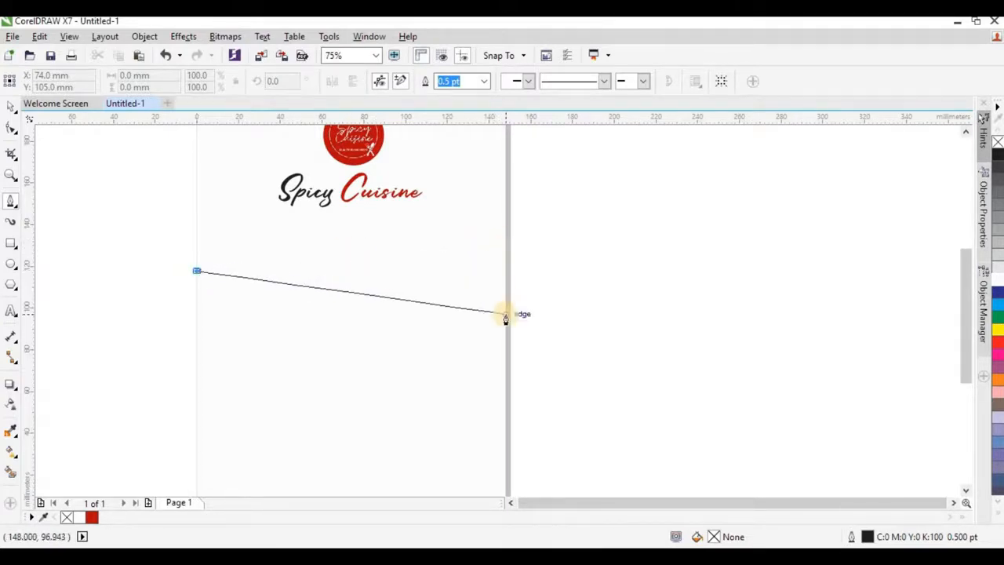
{"action": "left_click_drag", "start_coordinate": [505, 316], "coordinate": [522, 455]}
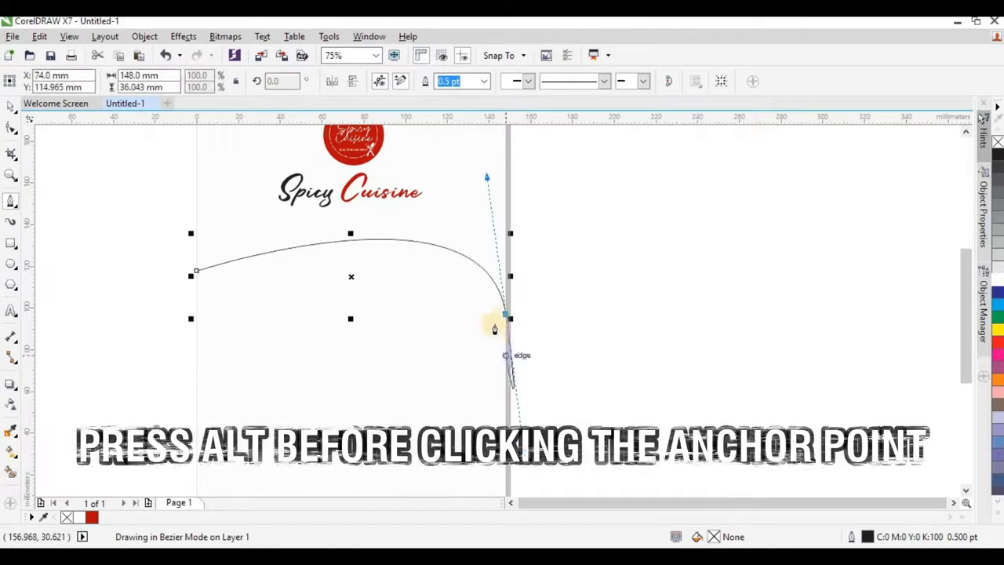
{"action": "left_click", "coordinate": [504, 314], "text": "alt"}
{"action": "left_click", "coordinate": [505, 394]}
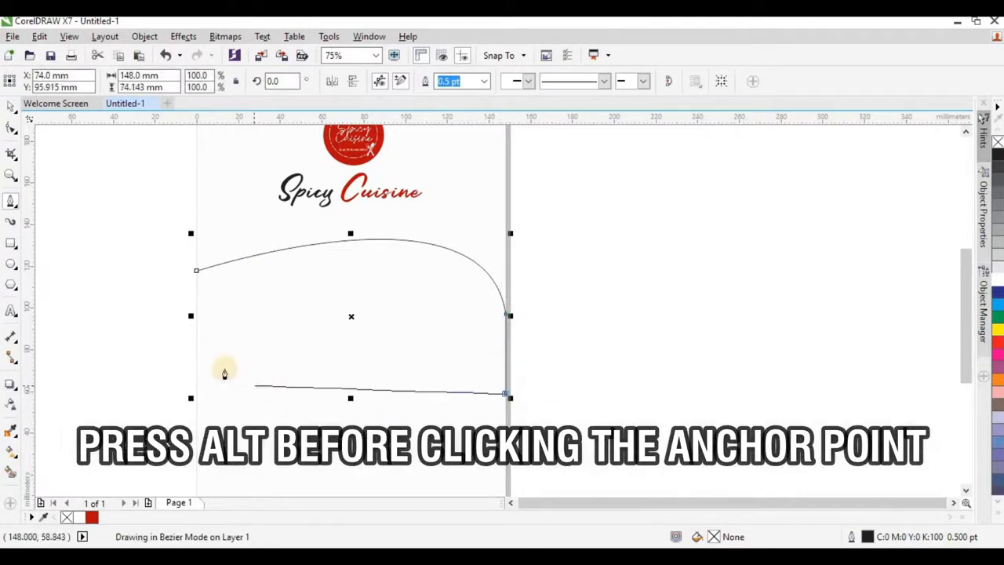
{"action": "left_click_drag", "start_coordinate": [194, 332], "coordinate": [157, 235]}
{"action": "left_click", "coordinate": [196, 331]}
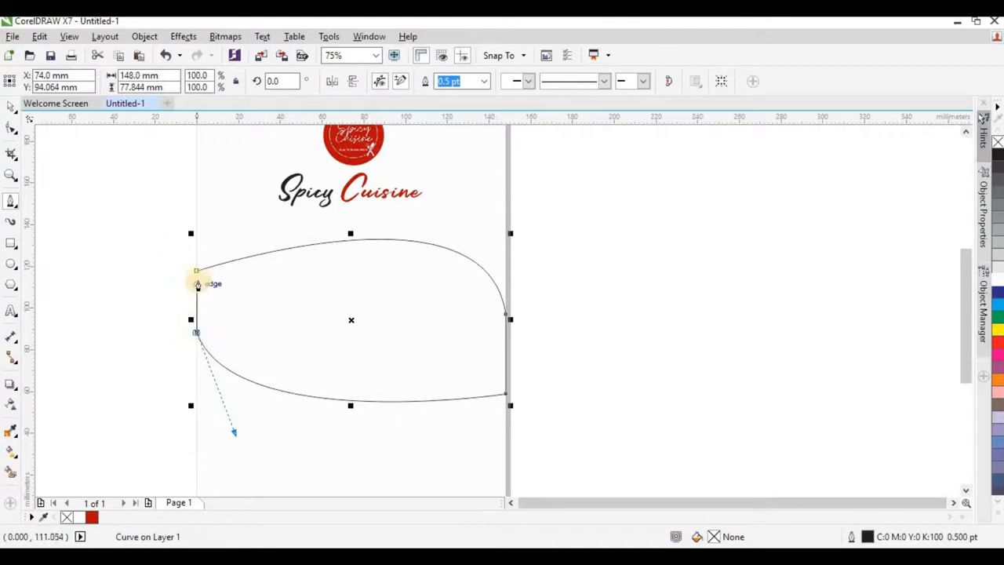
{"action": "left_click", "coordinate": [197, 272]}
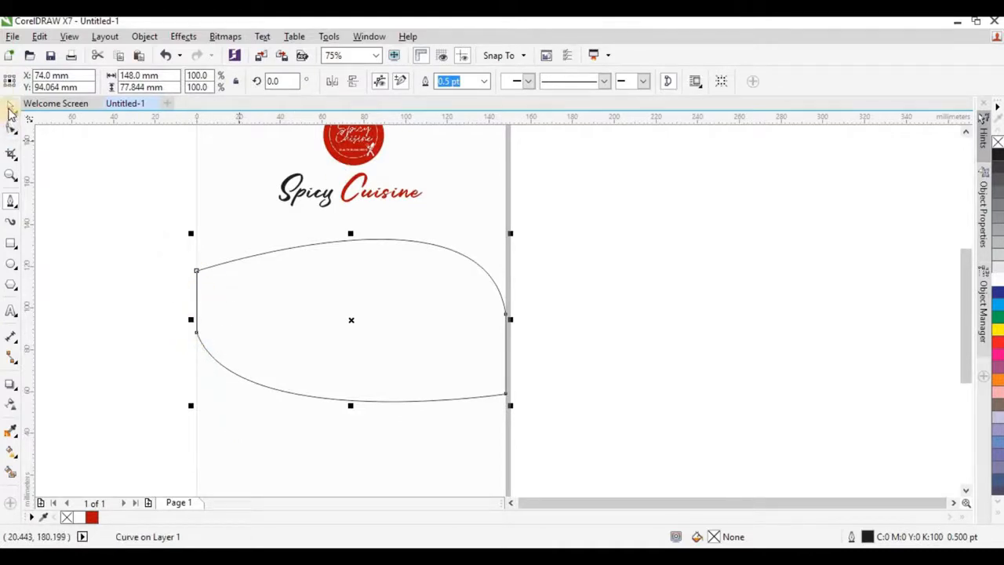
Step: Fill the wave shape with deep yellow (C0 M20 Y100 K0) and remove its outline
{"action": "left_click", "coordinate": [11, 109]}
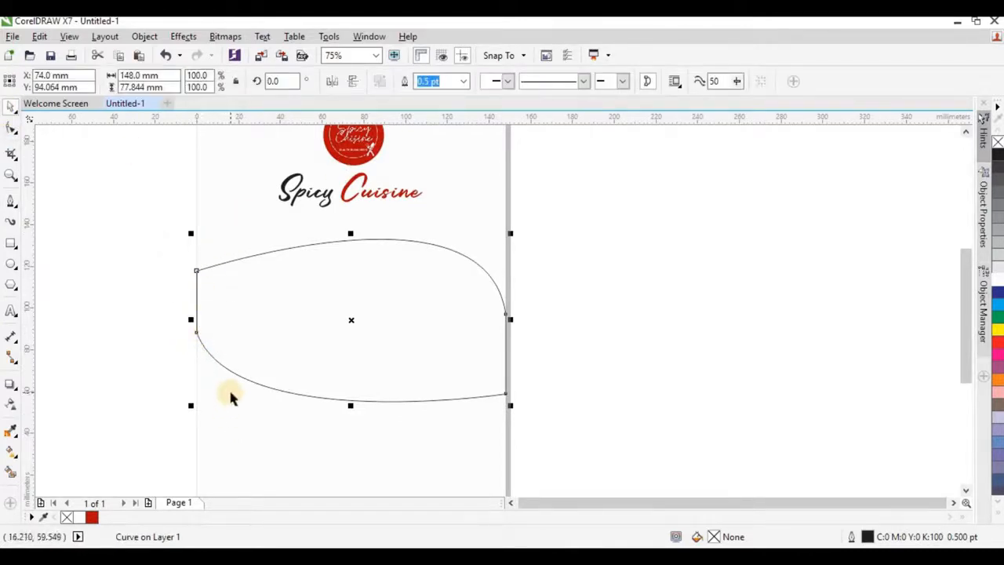
{"action": "left_click", "coordinate": [997, 517]}
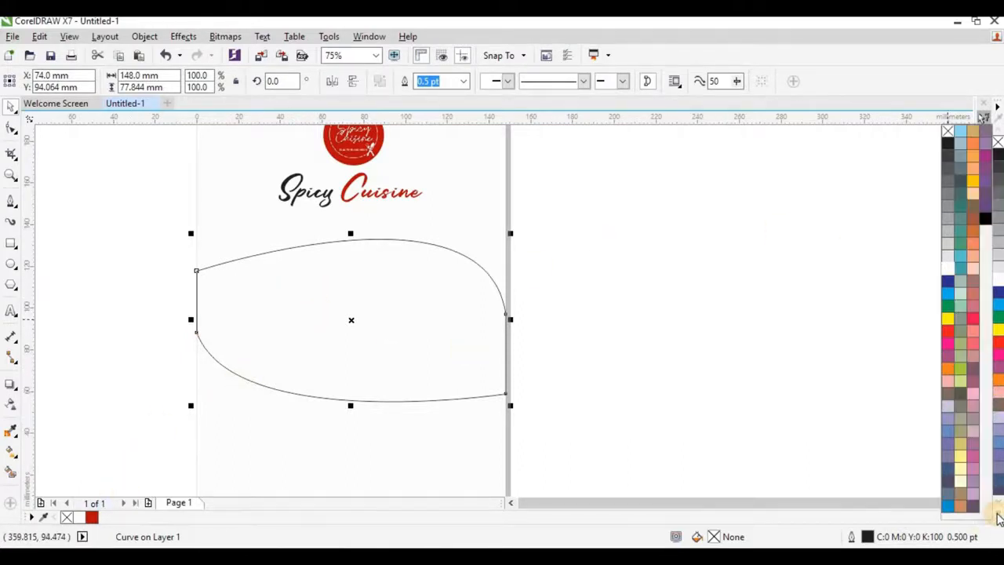
{"action": "left_click", "coordinate": [972, 181]}
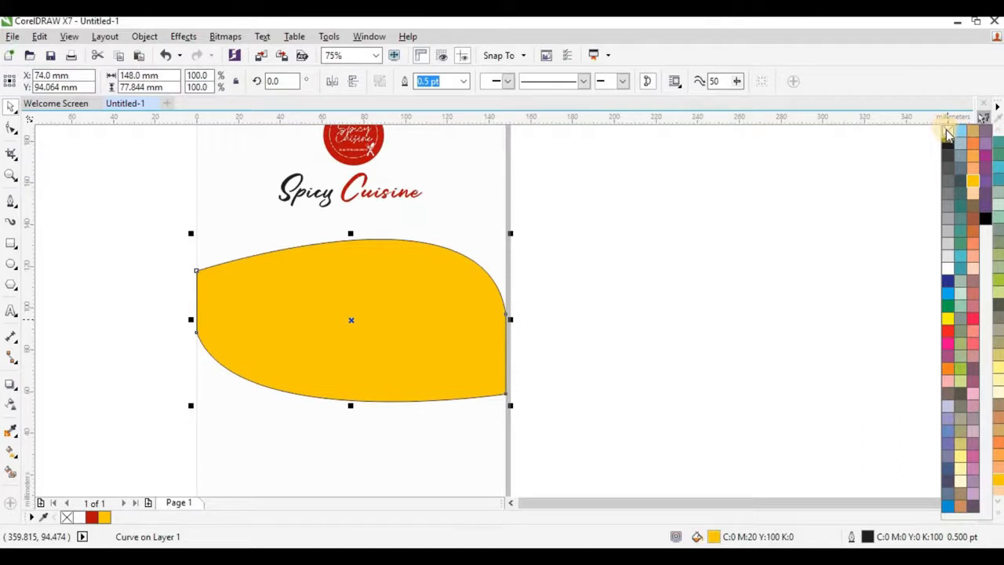
{"action": "right_click", "coordinate": [948, 132]}
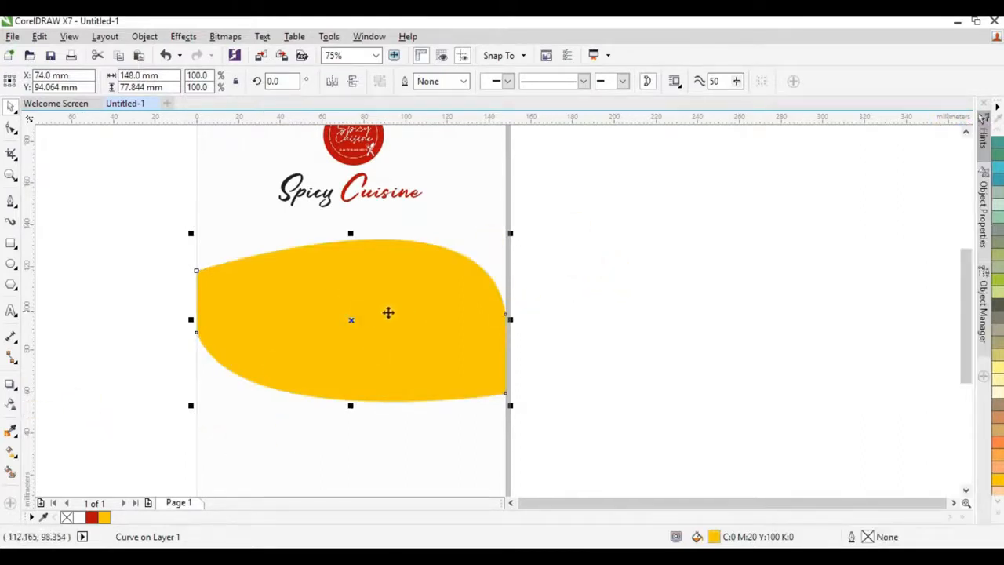
{"action": "left_click", "coordinate": [126, 376]}
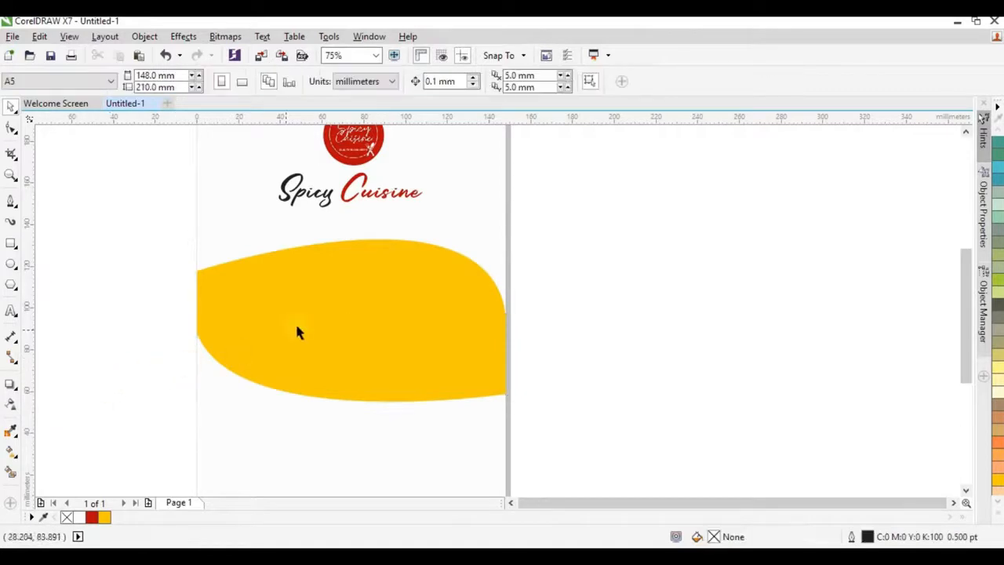
{"action": "left_click", "coordinate": [11, 452]}
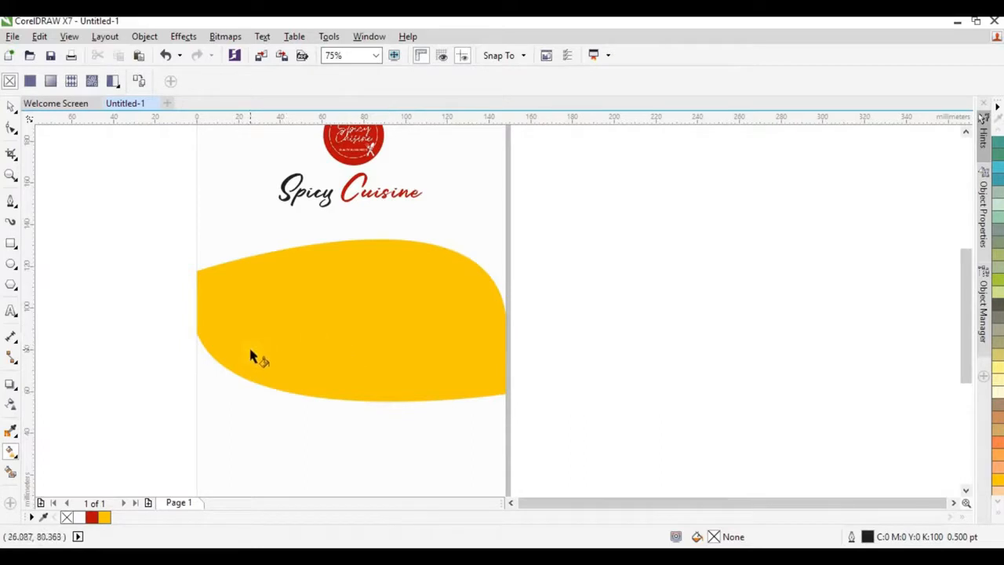
Step: Give the wave a linear fountain fill from yellow at left to red-orange at upper right
{"action": "left_click", "coordinate": [364, 333]}
{"action": "left_click_drag", "start_coordinate": [261, 357], "coordinate": [440, 298]}
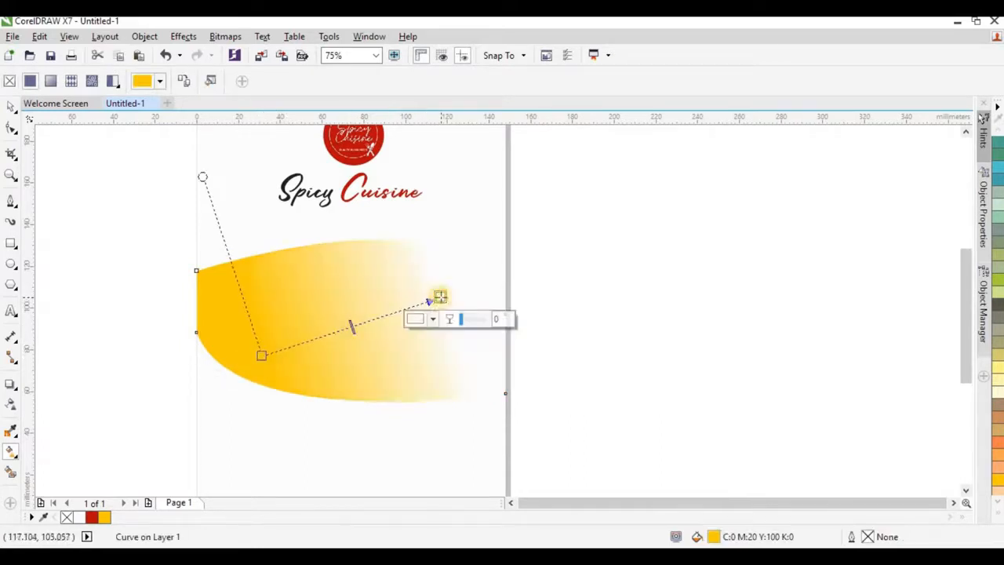
{"action": "left_click", "coordinate": [994, 517]}
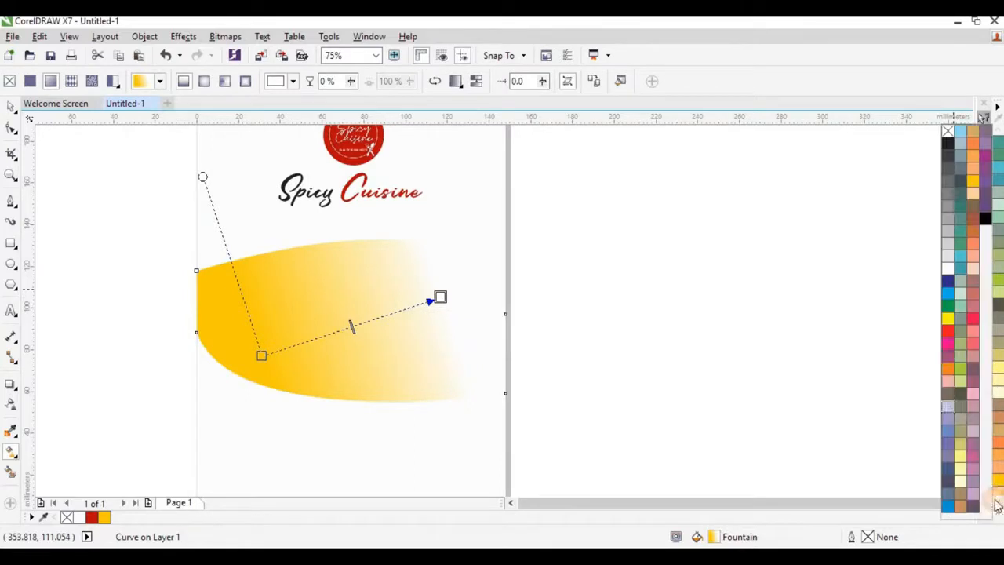
{"action": "left_click", "coordinate": [947, 333]}
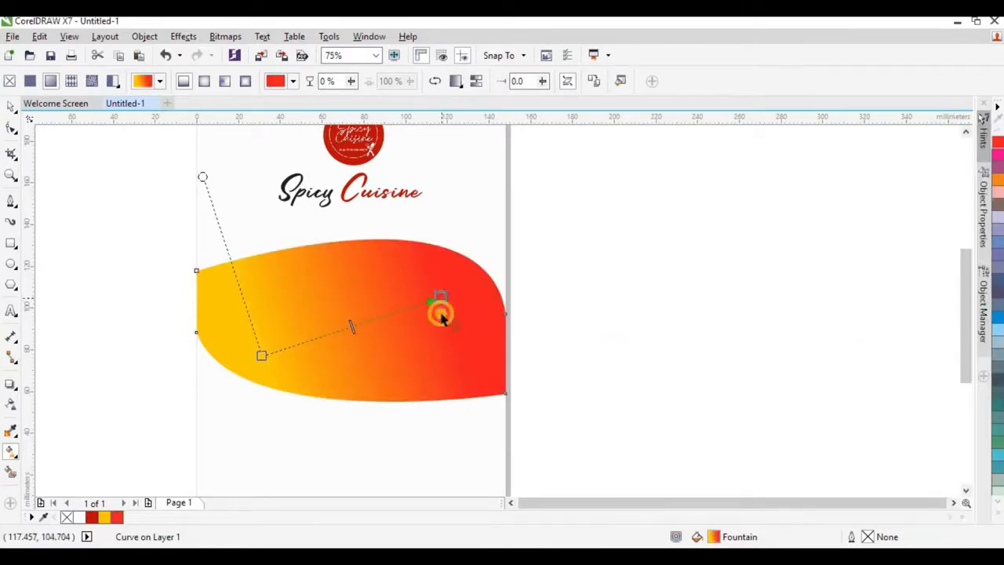
{"action": "left_click_drag", "start_coordinate": [440, 299], "coordinate": [510, 267]}
{"action": "left_click_drag", "start_coordinate": [260, 354], "coordinate": [328, 331]}
{"action": "left_click_drag", "start_coordinate": [510, 267], "coordinate": [538, 236]}
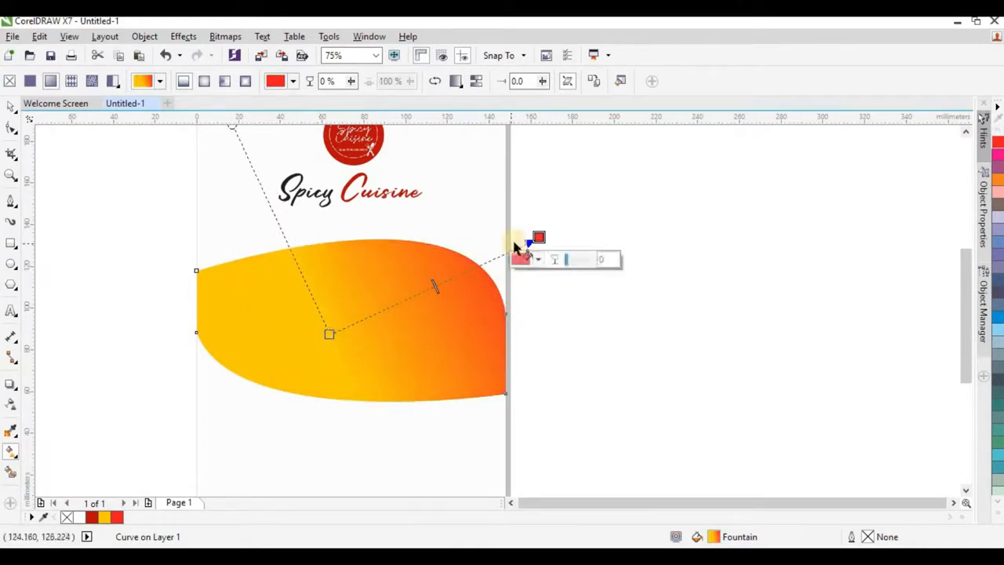
{"action": "left_click", "coordinate": [11, 106]}
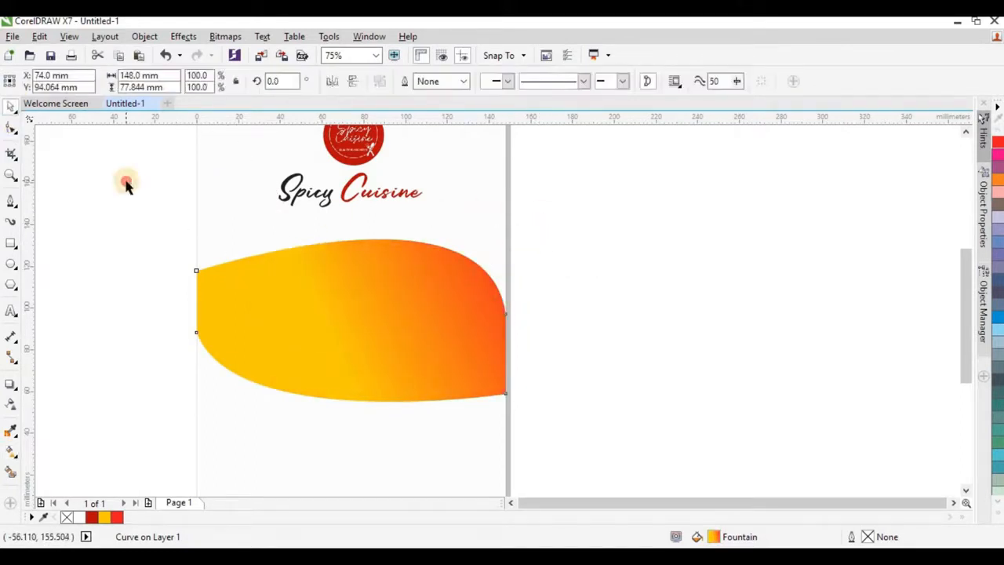
{"action": "left_click", "coordinate": [126, 183]}
{"action": "left_click", "coordinate": [412, 302]}
{"action": "left_click", "coordinate": [419, 296]}
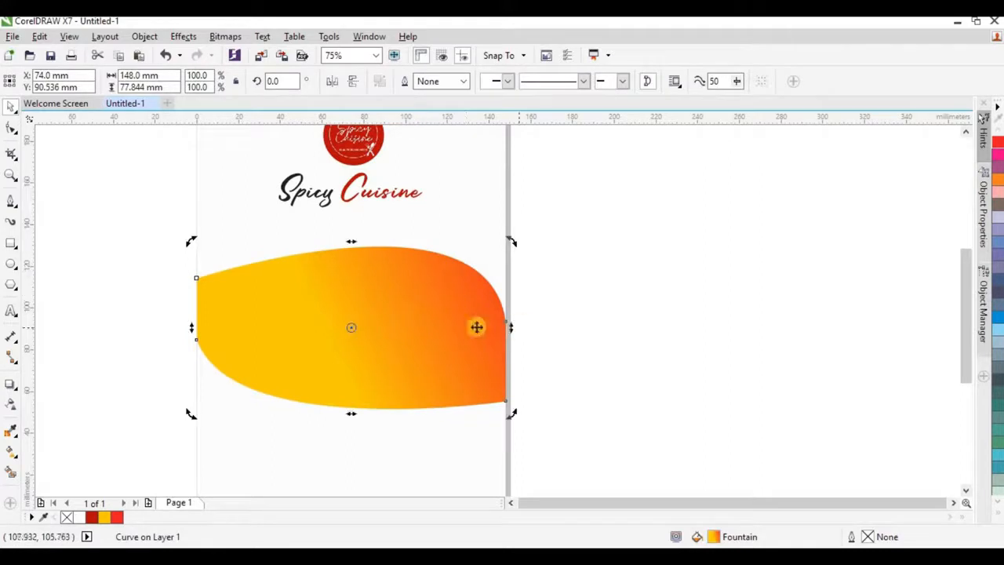
Step: Skew a copy of the wave upward and trim the lower shape out of it
{"action": "left_click", "coordinate": [457, 332]}
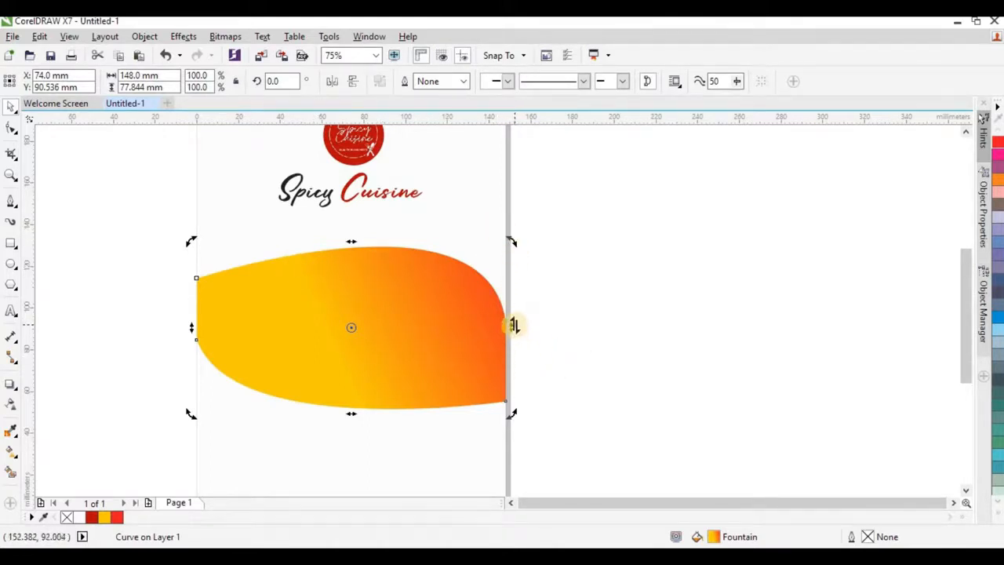
{"action": "left_click_drag", "start_coordinate": [514, 325], "coordinate": [510, 283]}
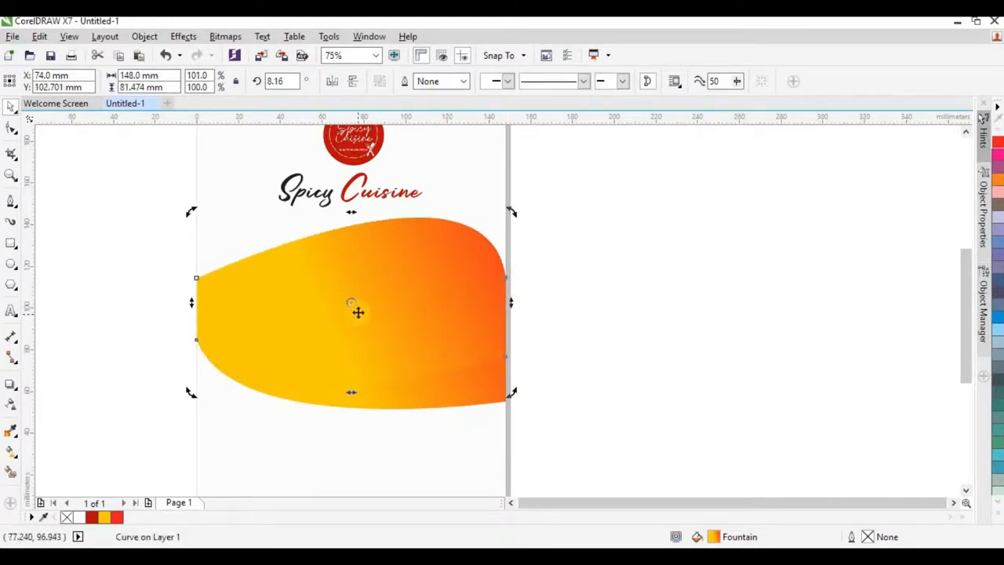
{"action": "left_click", "coordinate": [650, 369]}
{"action": "left_click", "coordinate": [483, 399]}
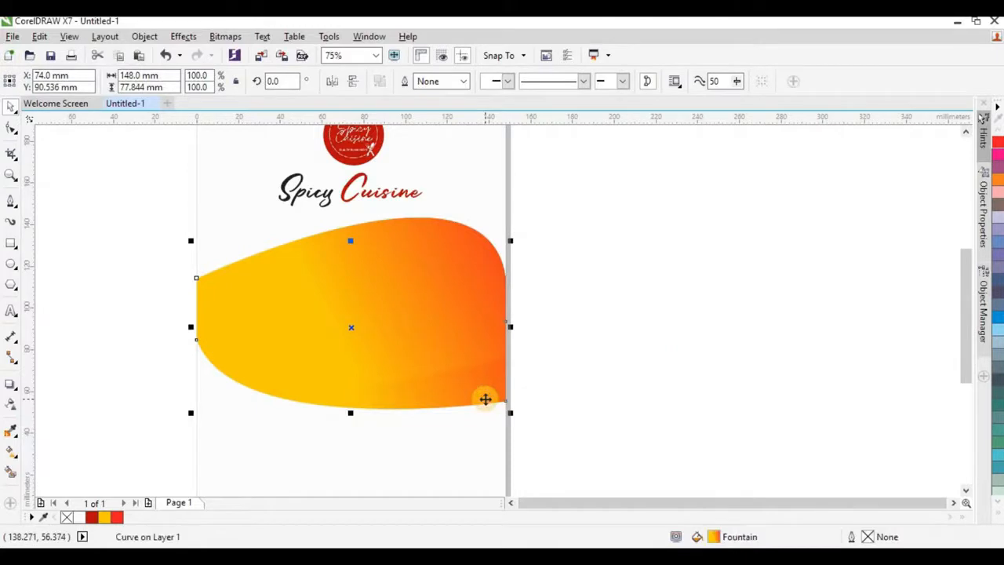
{"action": "left_click", "coordinate": [465, 241], "text": "shift"}
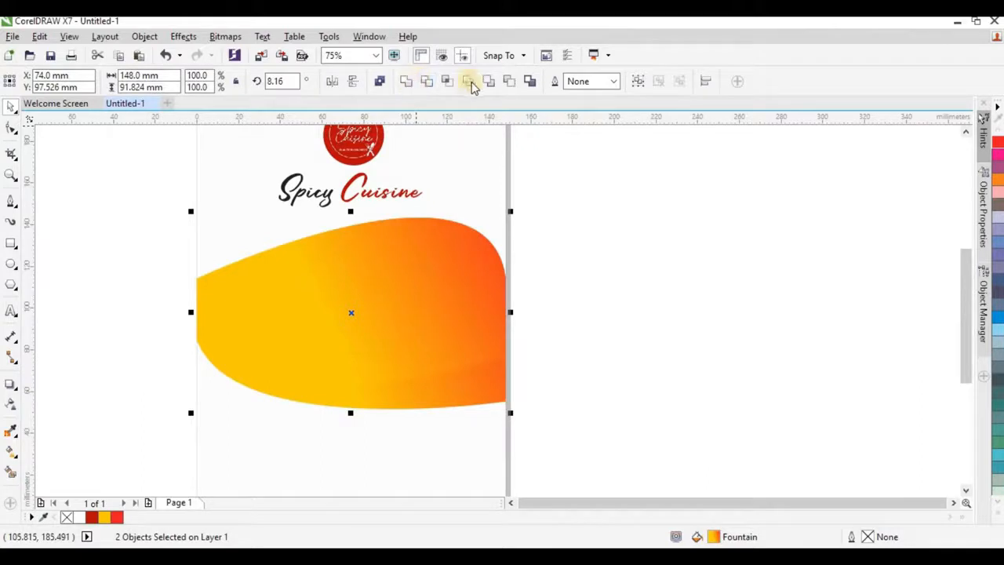
{"action": "left_click", "coordinate": [424, 84]}
Step: Tilt the trimmed upper band slightly to open a thin curved white gap
{"action": "left_click", "coordinate": [457, 238]}
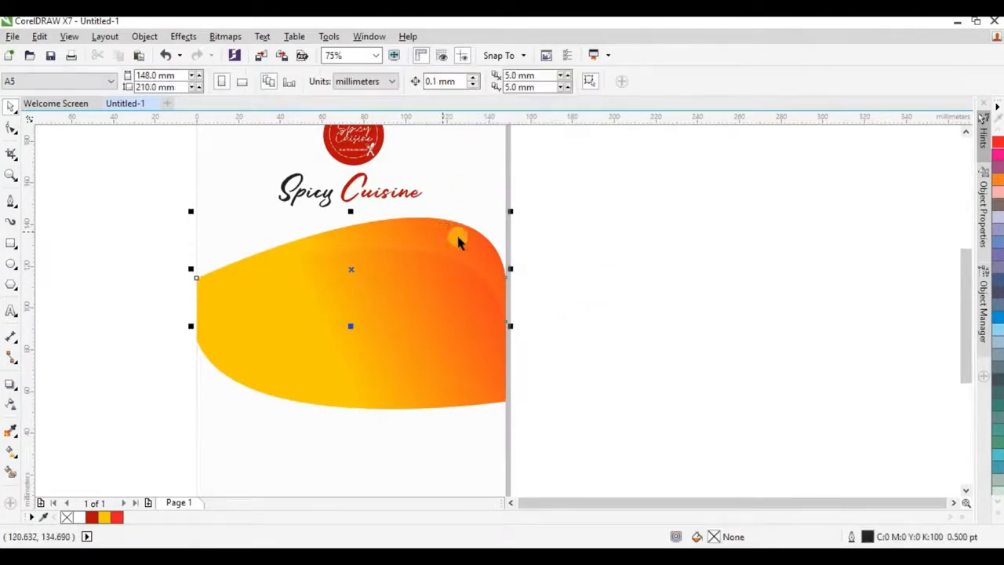
{"action": "scroll", "coordinate": [473, 242], "scroll_direction": "up", "scroll_amount": 2}
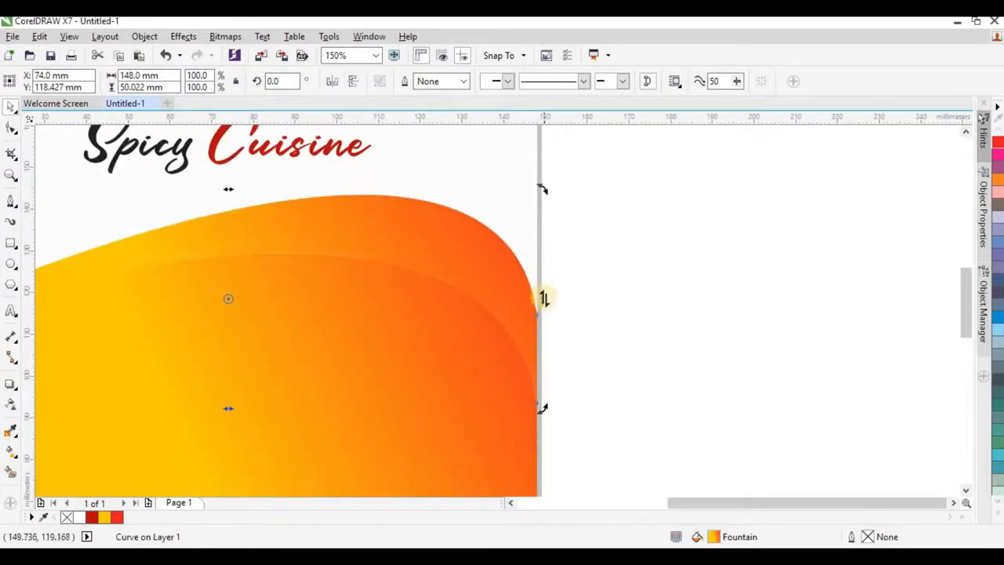
{"action": "left_click_drag", "start_coordinate": [543, 298], "coordinate": [544, 266]}
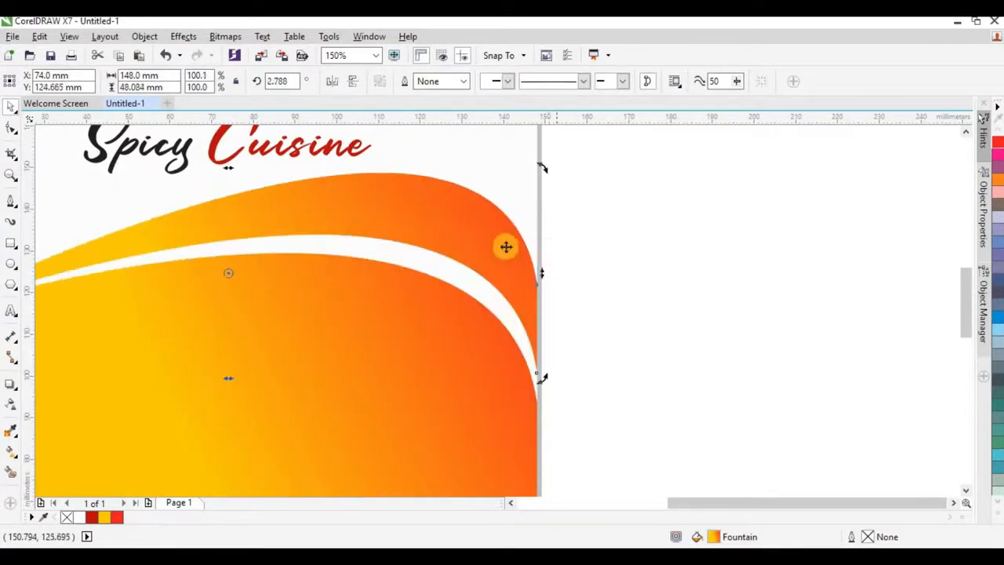
{"action": "scroll", "coordinate": [506, 247], "scroll_direction": "down", "scroll_amount": 4}
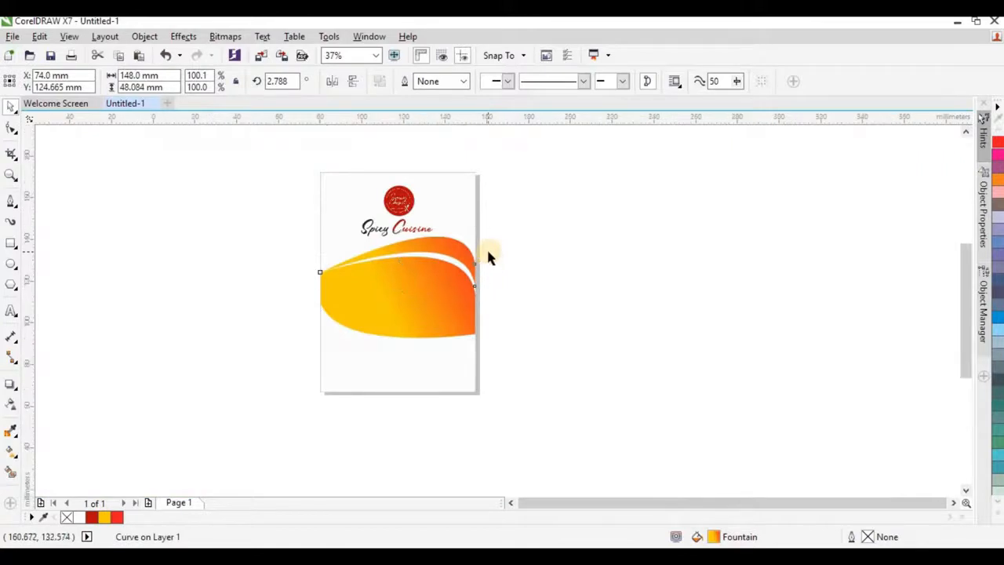
{"action": "scroll", "coordinate": [486, 255], "scroll_direction": "up", "scroll_amount": 2}
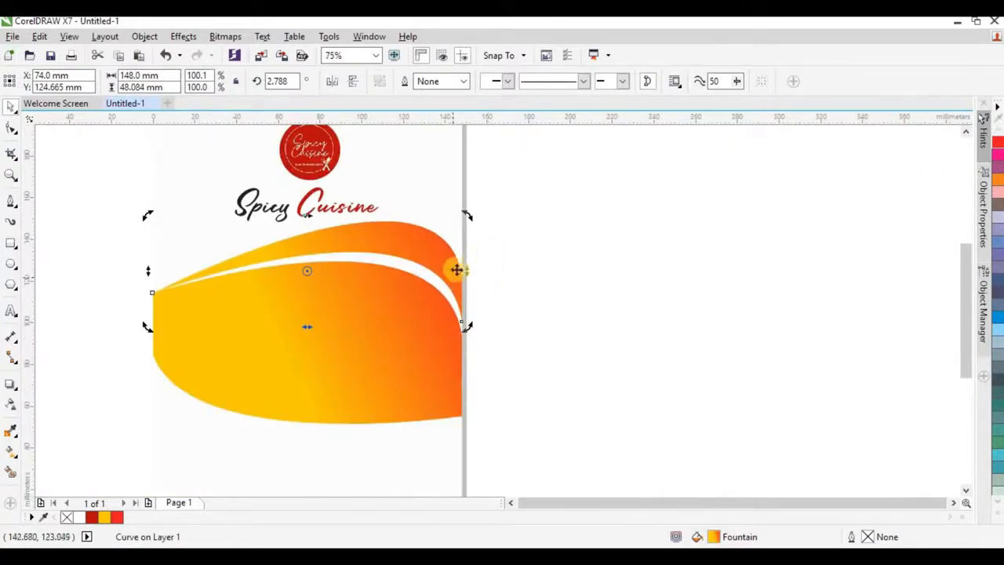
Step: Reverse, re-angle and stretch the wave's gradient fill further to the right
{"action": "left_click", "coordinate": [11, 430]}
{"action": "left_click_drag", "start_coordinate": [494, 213], "coordinate": [248, 251]}
{"action": "left_click_drag", "start_coordinate": [286, 286], "coordinate": [473, 256]}
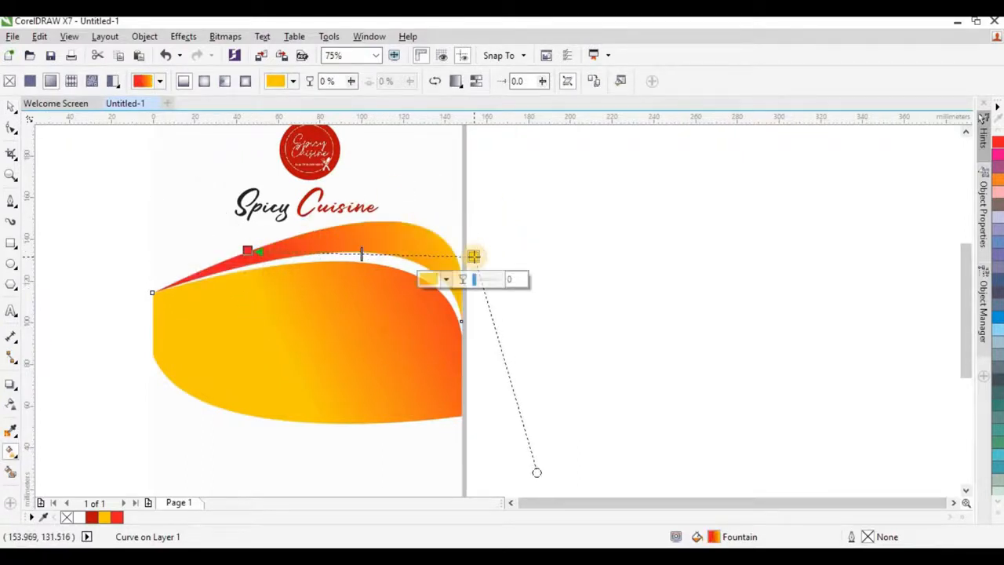
{"action": "left_click", "coordinate": [11, 106]}
{"action": "scroll", "coordinate": [538, 240], "scroll_direction": "down", "scroll_amount": 4}
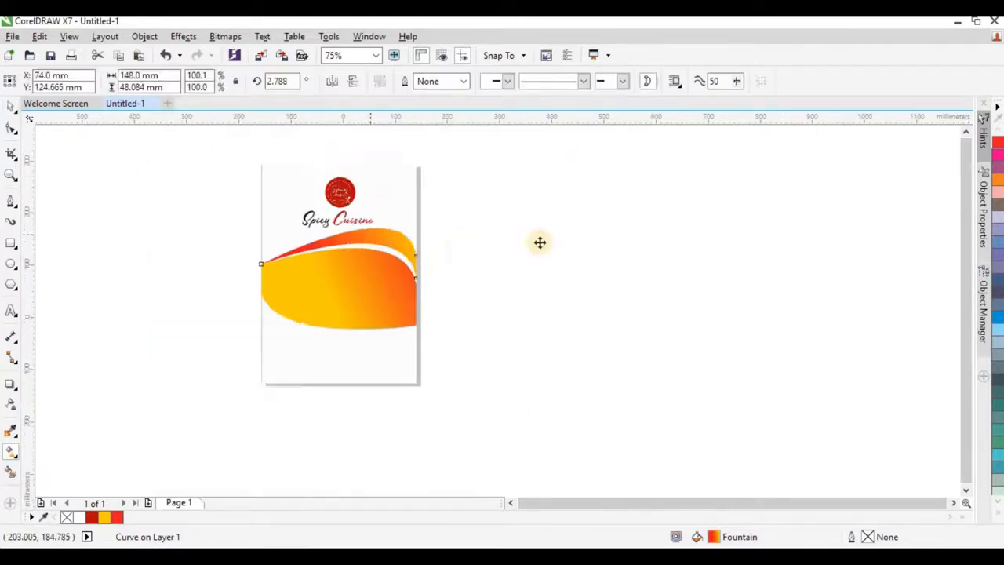
{"action": "scroll", "coordinate": [410, 259], "scroll_direction": "up", "scroll_amount": 2}
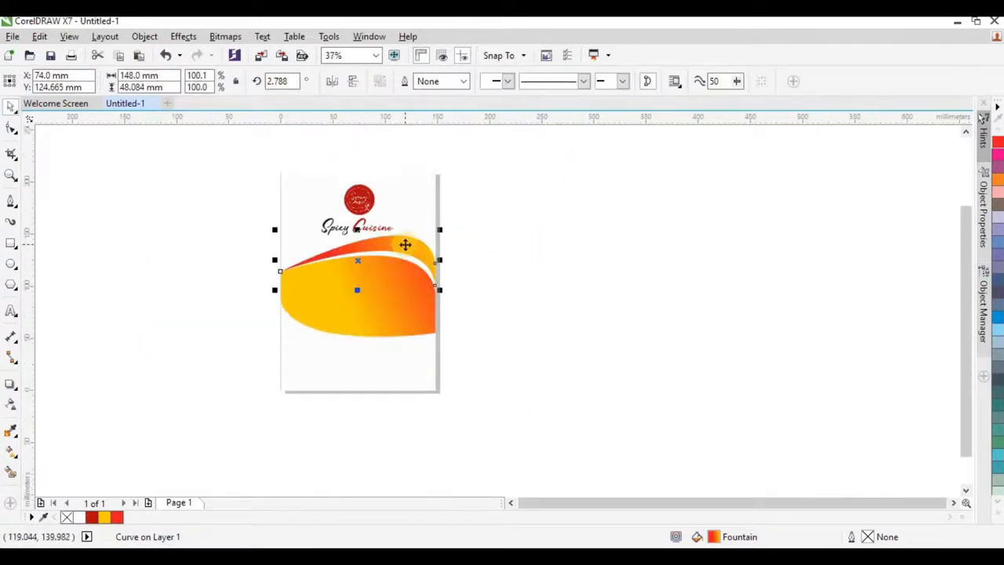
{"action": "scroll", "coordinate": [406, 245], "scroll_direction": "up", "scroll_amount": 2}
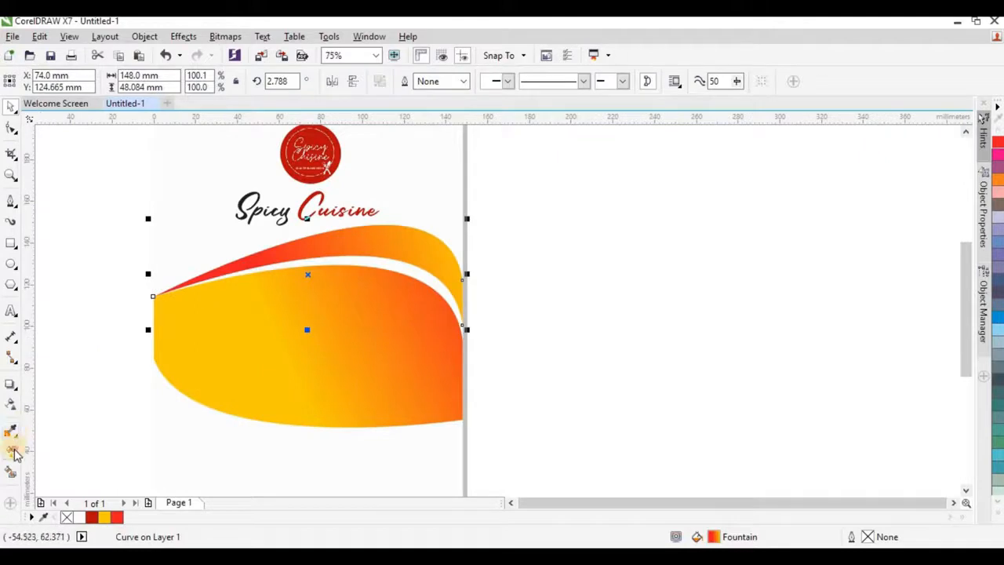
{"action": "left_click", "coordinate": [11, 430]}
{"action": "left_click_drag", "start_coordinate": [474, 259], "coordinate": [631, 260]}
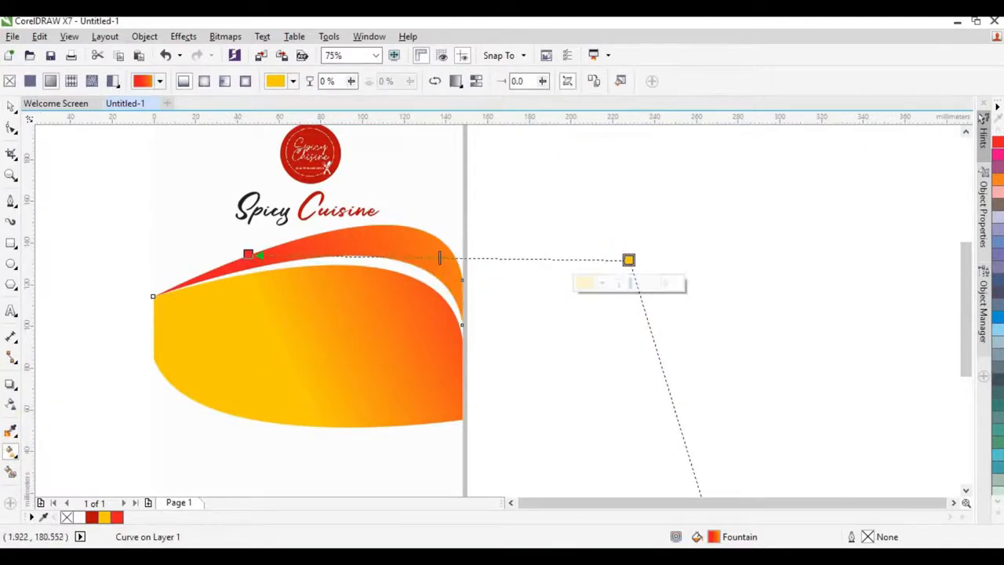
{"action": "left_click", "coordinate": [6, 111]}
{"action": "scroll", "coordinate": [330, 230], "scroll_direction": "down", "scroll_amount": 1}
Step: Squash both wave curves vertically to about 87% and move them up the page
{"action": "left_click", "coordinate": [506, 232]}
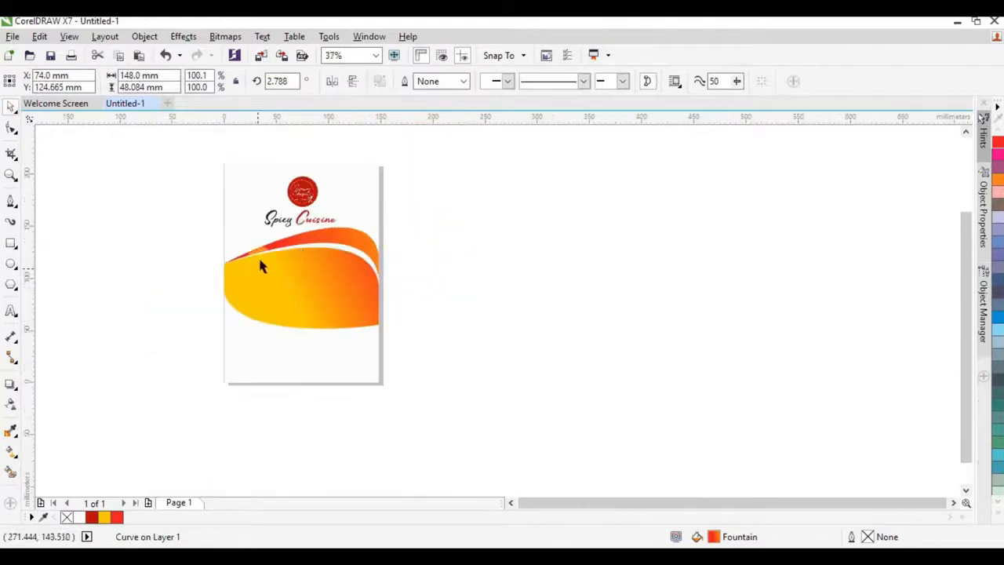
{"action": "scroll", "coordinate": [331, 222], "scroll_direction": "up", "scroll_amount": 1}
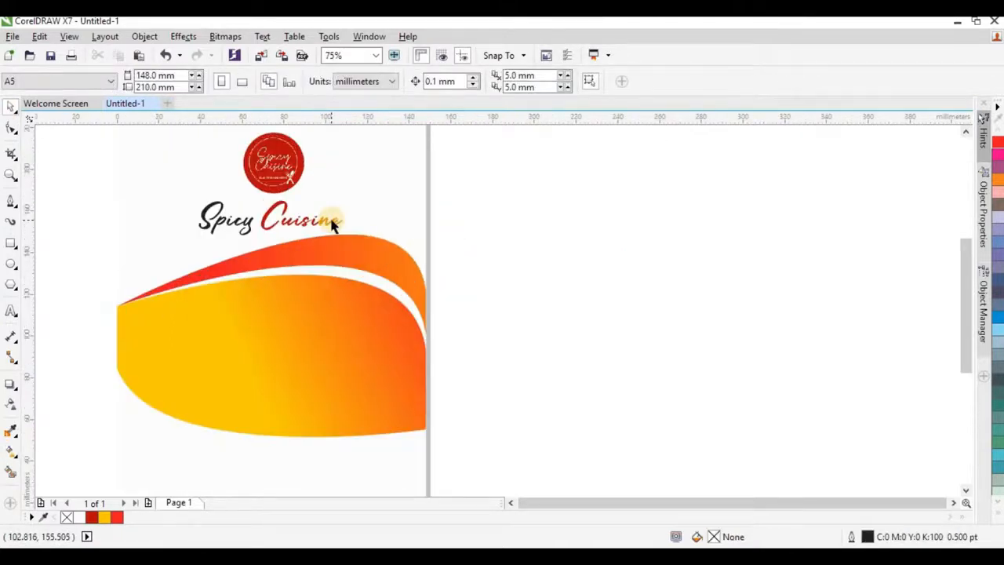
{"action": "scroll", "coordinate": [332, 223], "scroll_direction": "down", "scroll_amount": 1}
{"action": "left_click", "coordinate": [322, 285]}
{"action": "left_click", "coordinate": [339, 236], "text": "shift"}
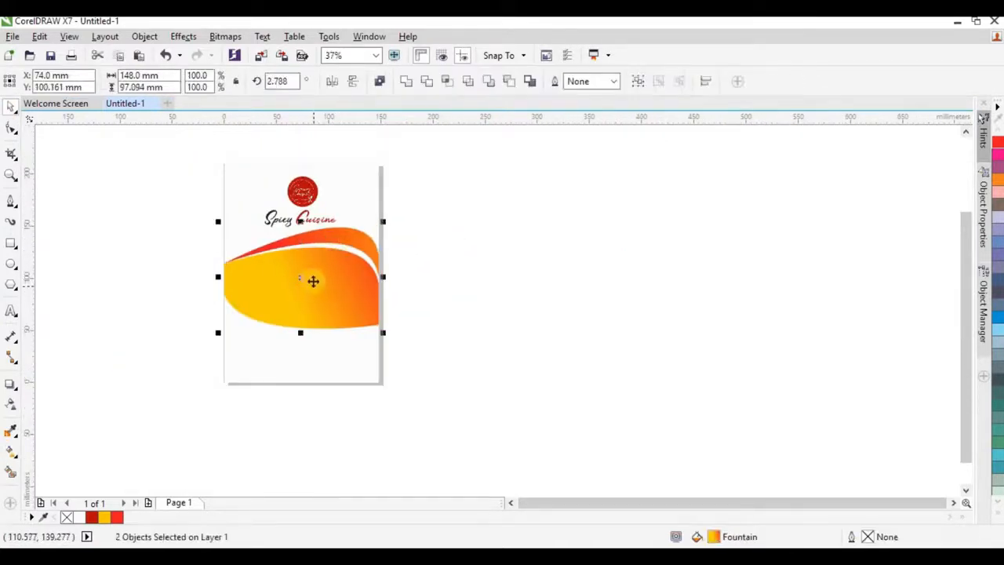
{"action": "scroll", "coordinate": [312, 281], "scroll_direction": "up", "scroll_amount": 1}
{"action": "left_click_drag", "start_coordinate": [287, 169], "coordinate": [293, 210]}
{"action": "left_click_drag", "start_coordinate": [335, 282], "coordinate": [344, 276]}
{"action": "scroll", "coordinate": [412, 279], "scroll_direction": "down", "scroll_amount": 2}
Step: Draw a 64.558 mm circle outline over the yellow wave's left end
{"action": "left_click", "coordinate": [441, 269]}
{"action": "scroll", "coordinate": [360, 283], "scroll_direction": "up", "scroll_amount": 1}
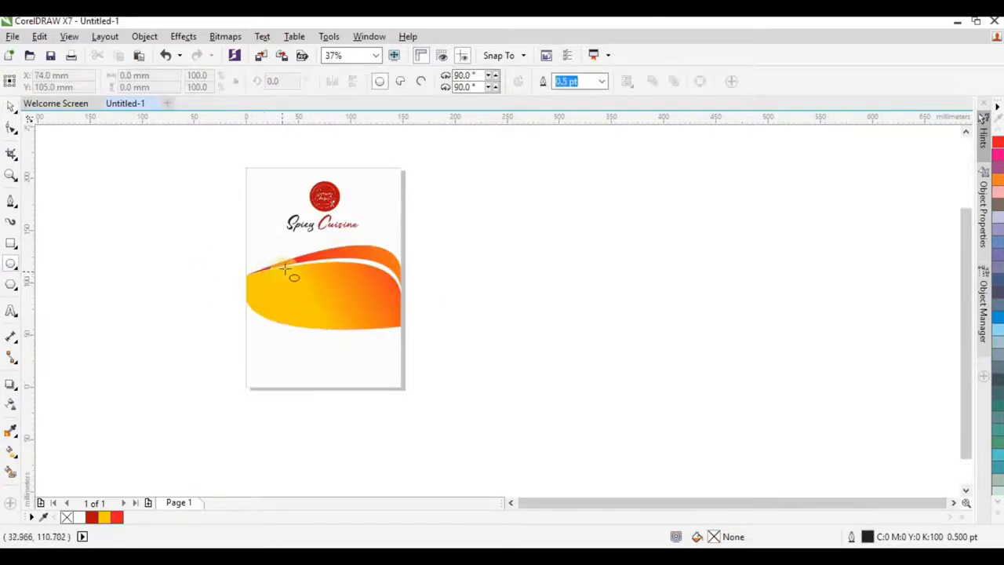
{"action": "scroll", "coordinate": [268, 301], "scroll_direction": "up", "scroll_amount": 3}
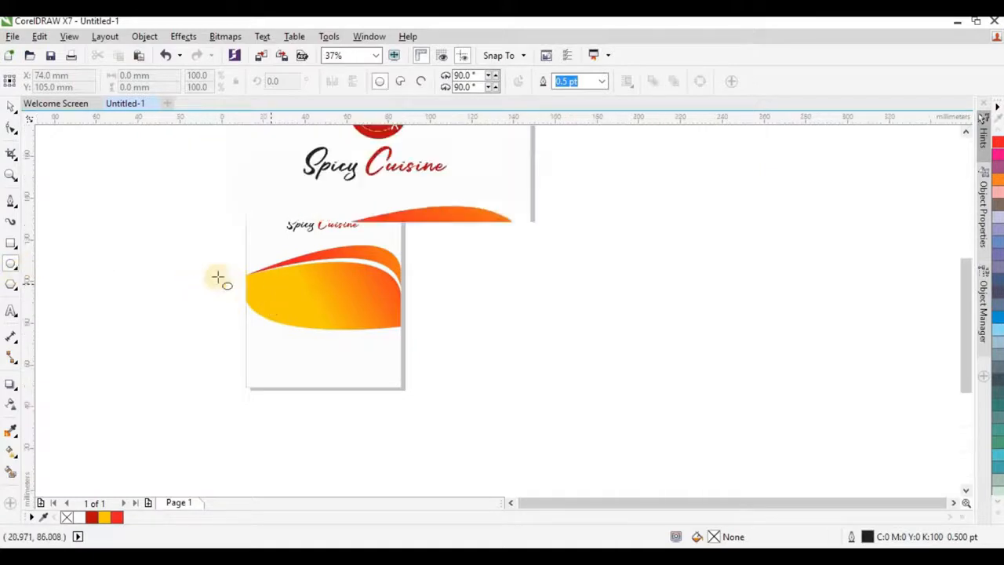
{"action": "scroll", "coordinate": [305, 308], "scroll_direction": "down", "scroll_amount": 3}
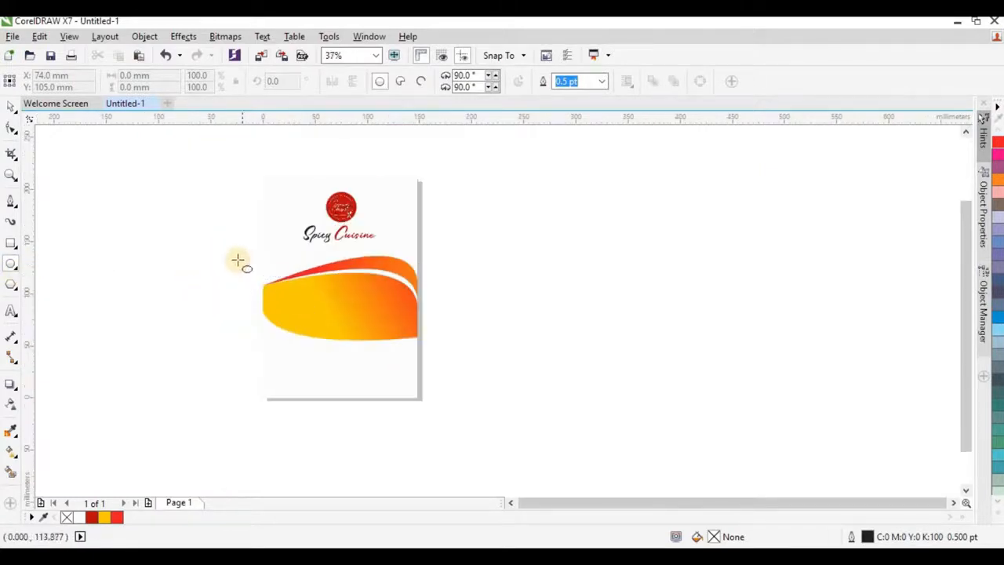
{"action": "left_click_drag", "start_coordinate": [237, 260], "coordinate": [318, 373]}
{"action": "key", "text": "space"}
Step: Resize the circle to about 59 mm across and position it over the wave's left end
{"action": "scroll", "coordinate": [299, 326], "scroll_direction": "up", "scroll_amount": 2}
{"action": "left_click_drag", "start_coordinate": [379, 233], "coordinate": [334, 282]}
{"action": "left_click_drag", "start_coordinate": [264, 366], "coordinate": [270, 337]}
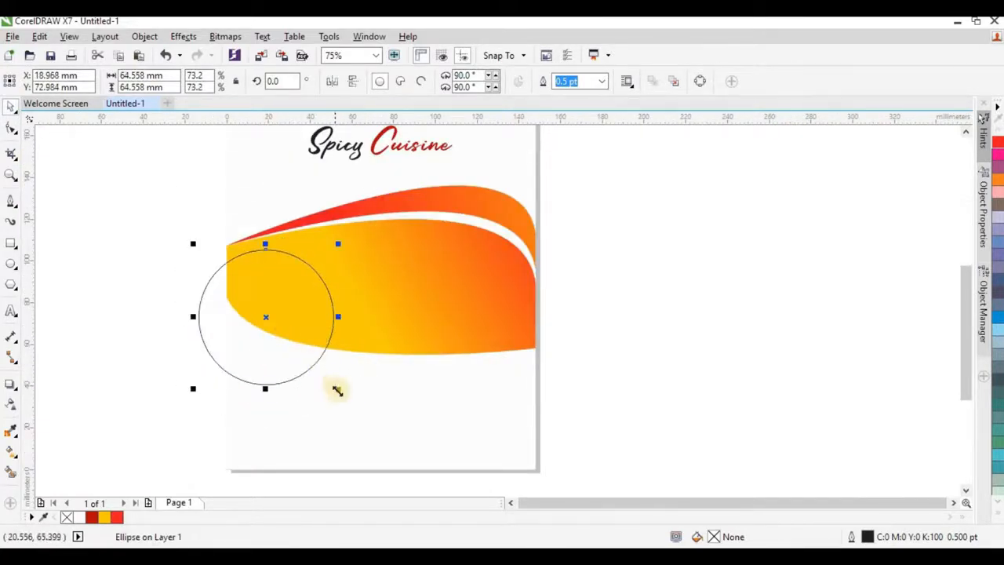
{"action": "left_click", "coordinate": [337, 390]}
{"action": "left_click", "coordinate": [314, 366]}
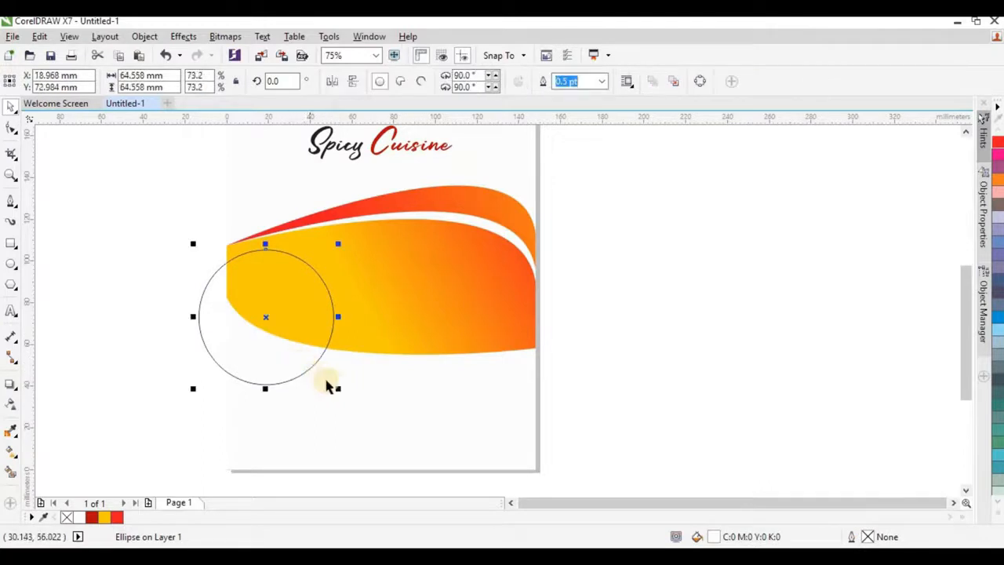
{"action": "left_click_drag", "start_coordinate": [336, 385], "coordinate": [350, 402]}
{"action": "left_click_drag", "start_coordinate": [304, 317], "coordinate": [312, 341]}
{"action": "left_click_drag", "start_coordinate": [353, 417], "coordinate": [334, 398]}
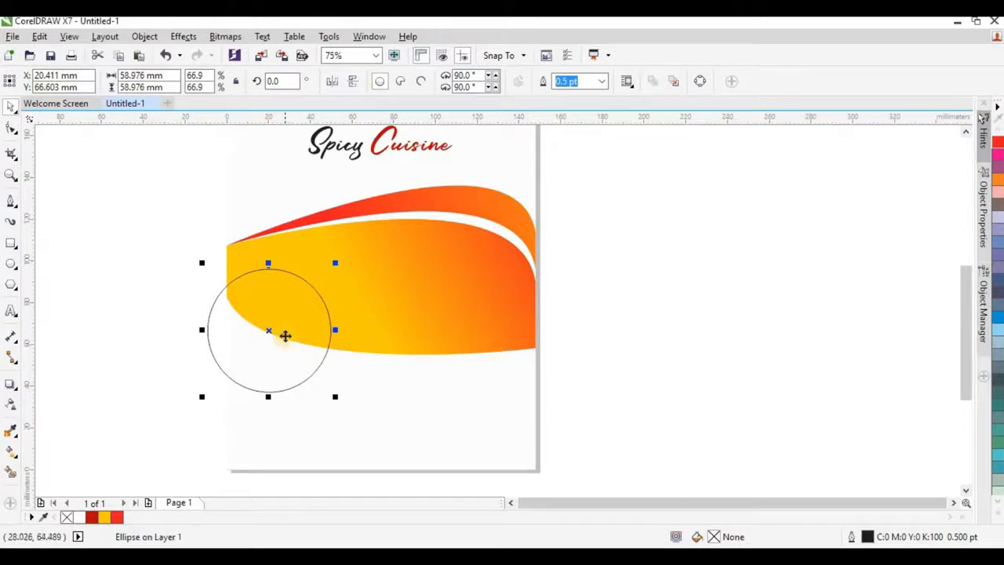
{"action": "left_click_drag", "start_coordinate": [285, 337], "coordinate": [286, 332]}
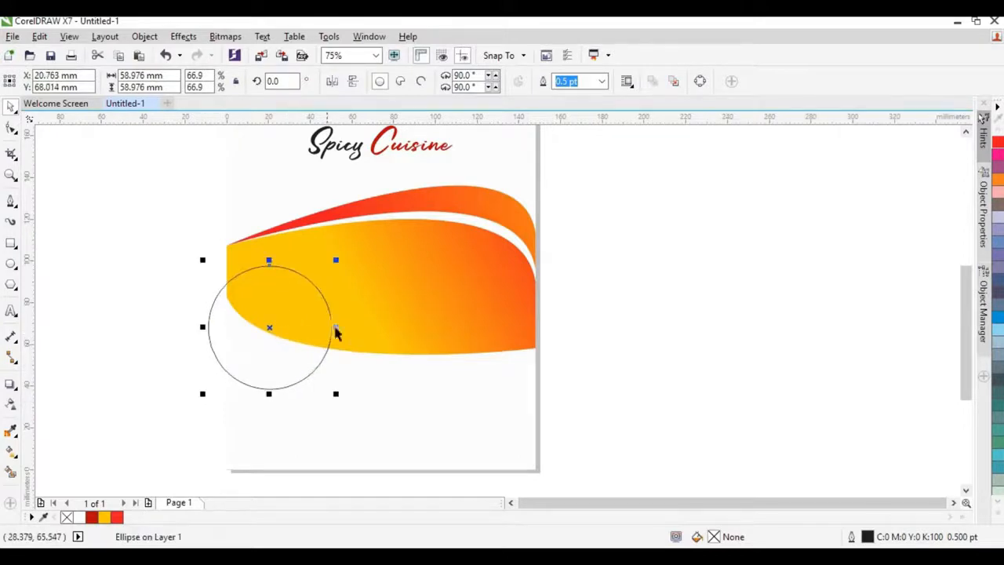
Step: Give the circle a dark red outline 2.0 pt thick
{"action": "right_click", "coordinate": [96, 520]}
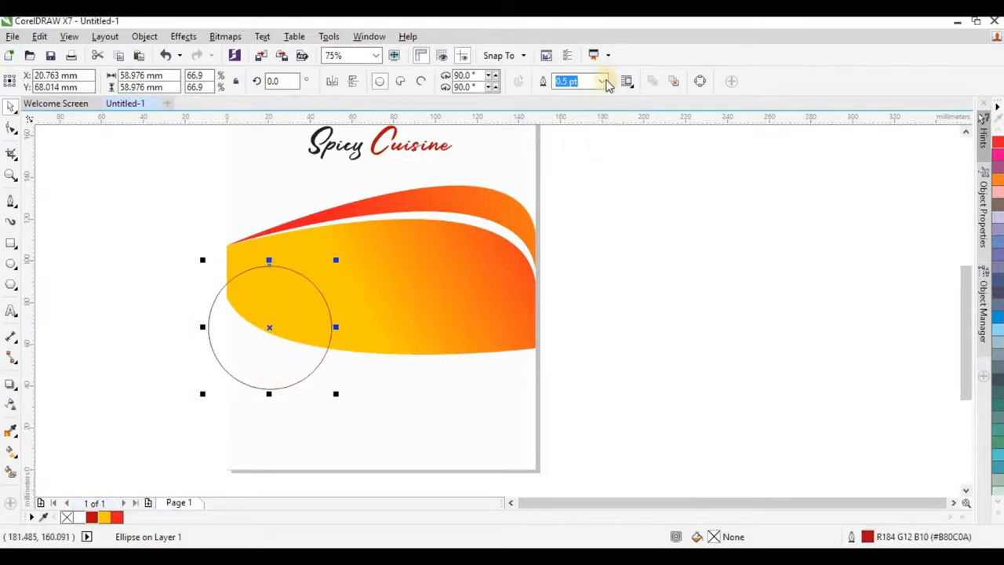
{"action": "left_click", "coordinate": [602, 81]}
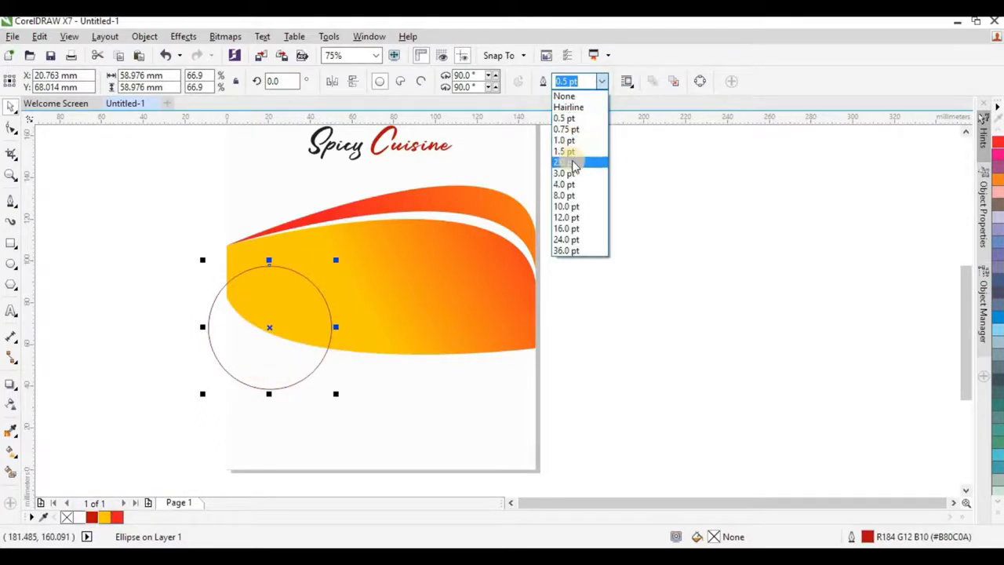
{"action": "left_click", "coordinate": [572, 162]}
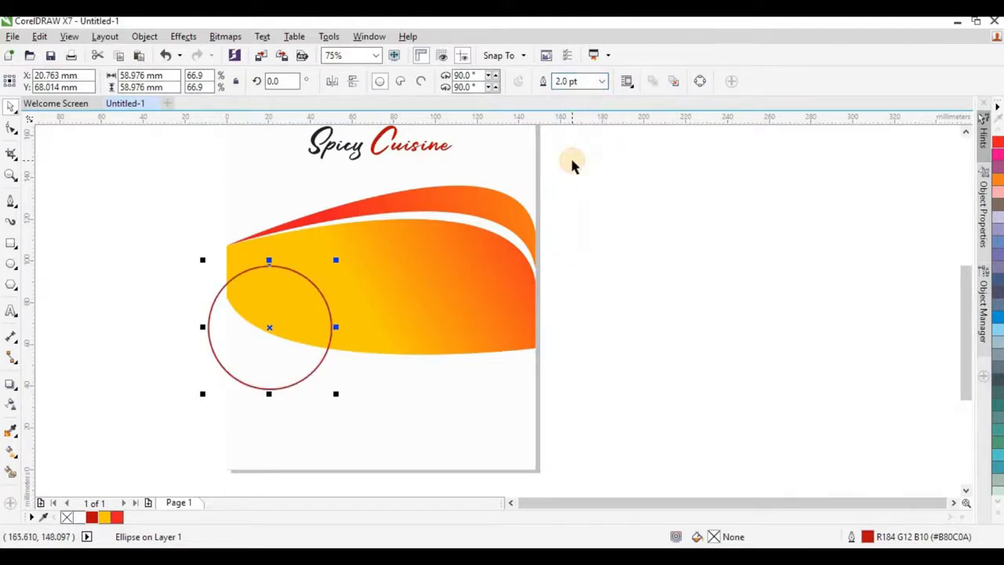
{"action": "scroll", "coordinate": [329, 338], "scroll_direction": "up", "scroll_amount": 2}
Step: Duplicate the circle twice to the right along the wave, shrinking one copy and undoing an accidental wave move
{"action": "left_click_drag", "start_coordinate": [327, 296], "coordinate": [477, 287]}
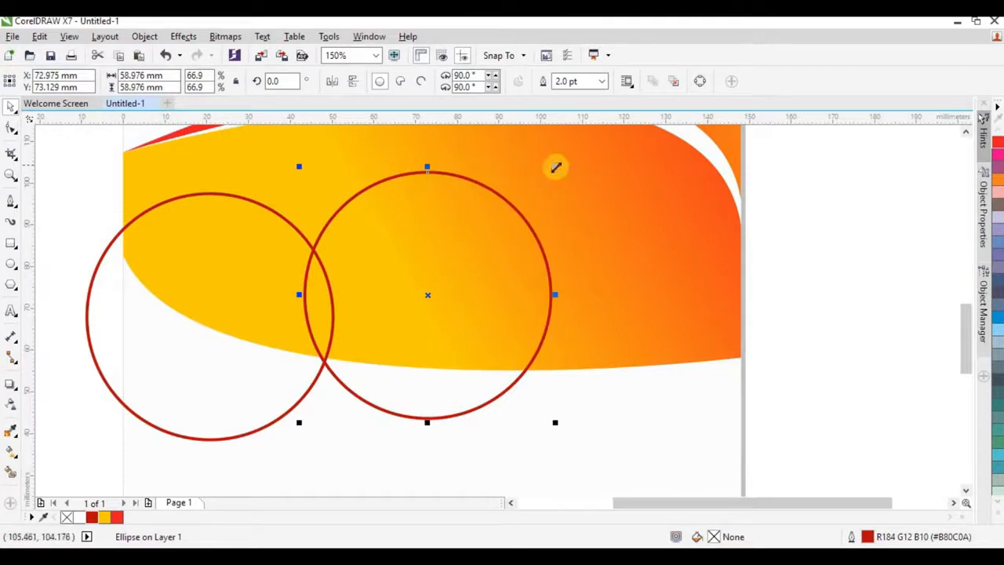
{"action": "left_click_drag", "start_coordinate": [555, 167], "coordinate": [446, 267]}
{"action": "scroll", "coordinate": [401, 265], "scroll_direction": "down", "scroll_amount": 1}
{"action": "scroll", "coordinate": [567, 241], "scroll_direction": "up", "scroll_amount": 1}
{"action": "left_click", "coordinate": [335, 300]}
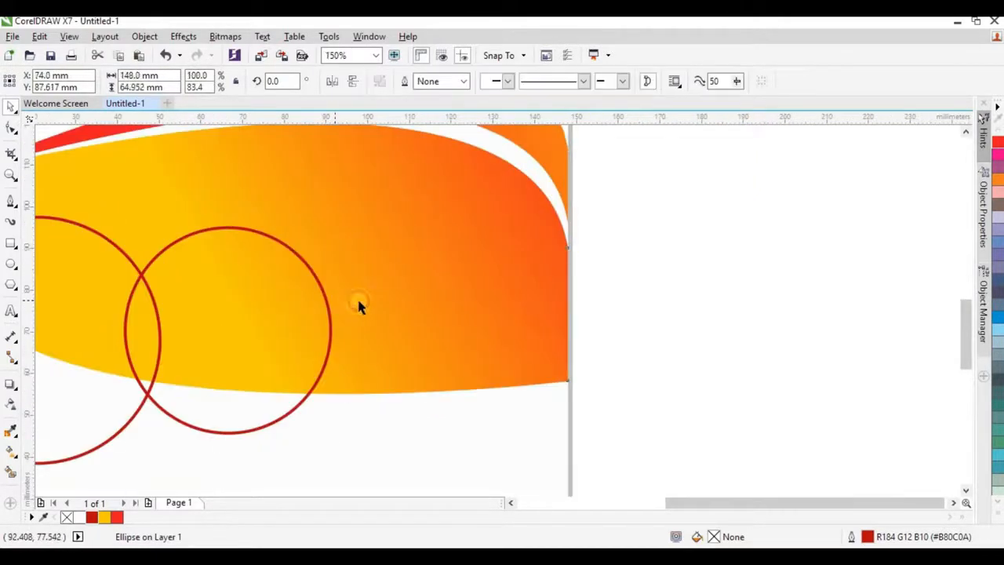
{"action": "left_click_drag", "start_coordinate": [358, 304], "coordinate": [412, 307]}
{"action": "key", "text": "ctrl+z"}
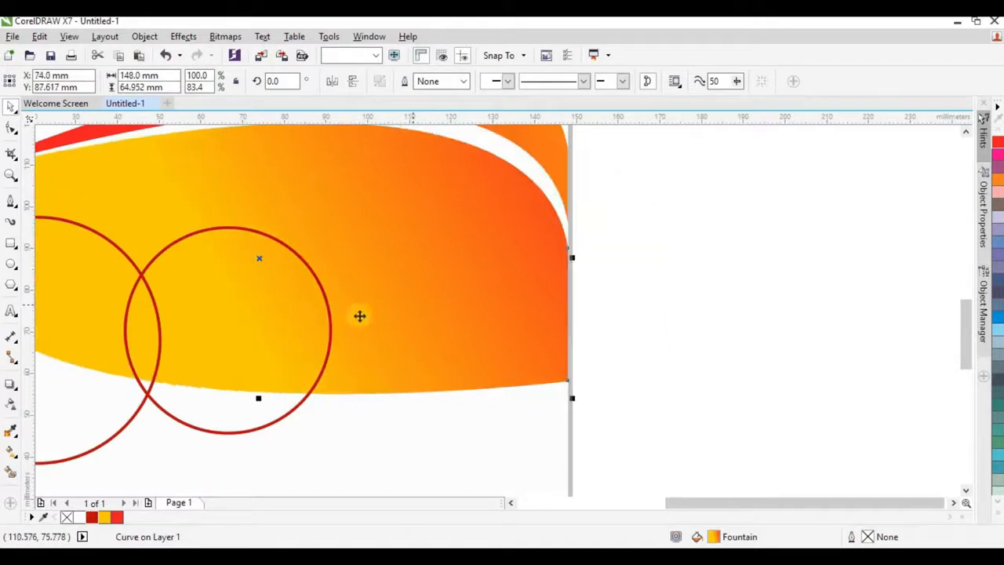
{"action": "left_click_drag", "start_coordinate": [228, 332], "coordinate": [396, 331]}
Step: Enlarge all three circles together to about 106%
{"action": "scroll", "coordinate": [441, 240], "scroll_direction": "down", "scroll_amount": 1}
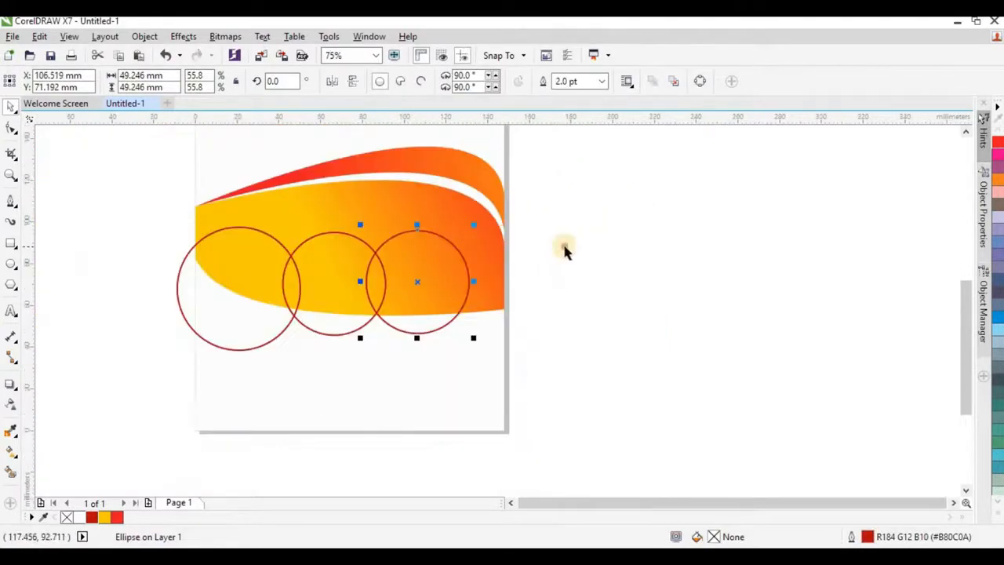
{"action": "left_click", "coordinate": [564, 247]}
{"action": "left_click", "coordinate": [328, 269]}
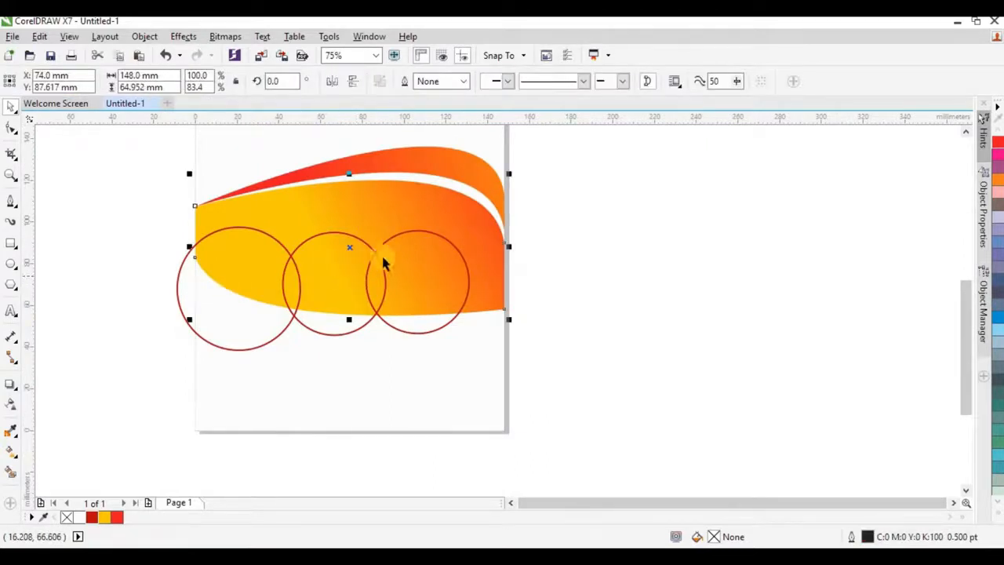
{"action": "scroll", "coordinate": [384, 263], "scroll_direction": "down", "scroll_amount": 2}
{"action": "left_click", "coordinate": [472, 302]}
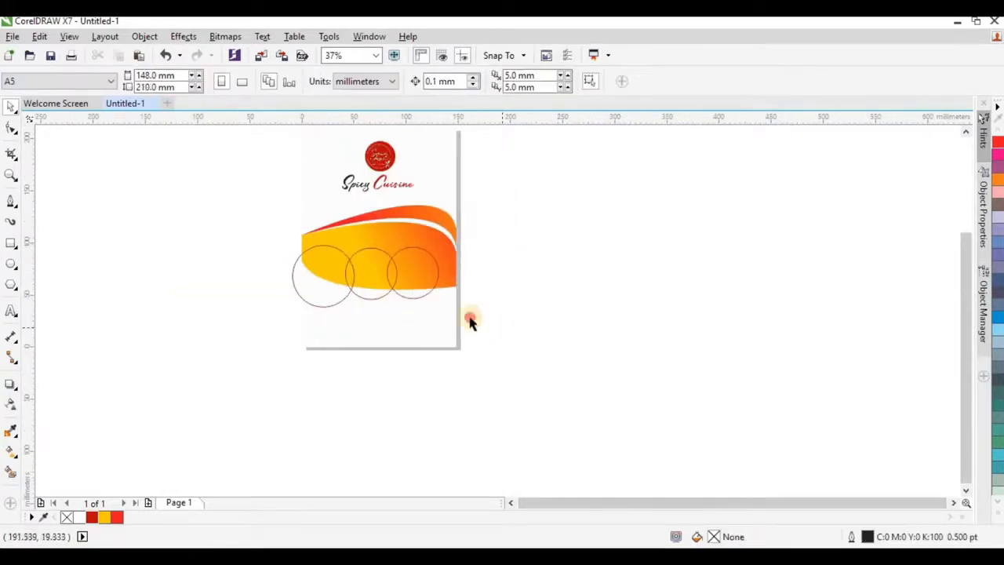
{"action": "left_click_drag", "start_coordinate": [501, 331], "coordinate": [235, 233]}
{"action": "scroll", "coordinate": [413, 293], "scroll_direction": "up", "scroll_amount": 2}
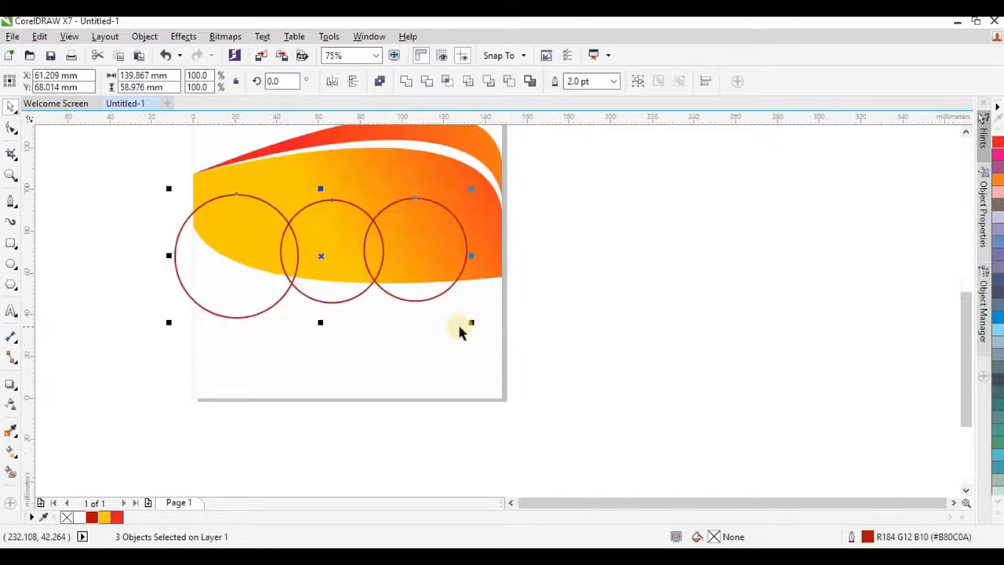
{"action": "left_click_drag", "start_coordinate": [471, 322], "coordinate": [486, 336]}
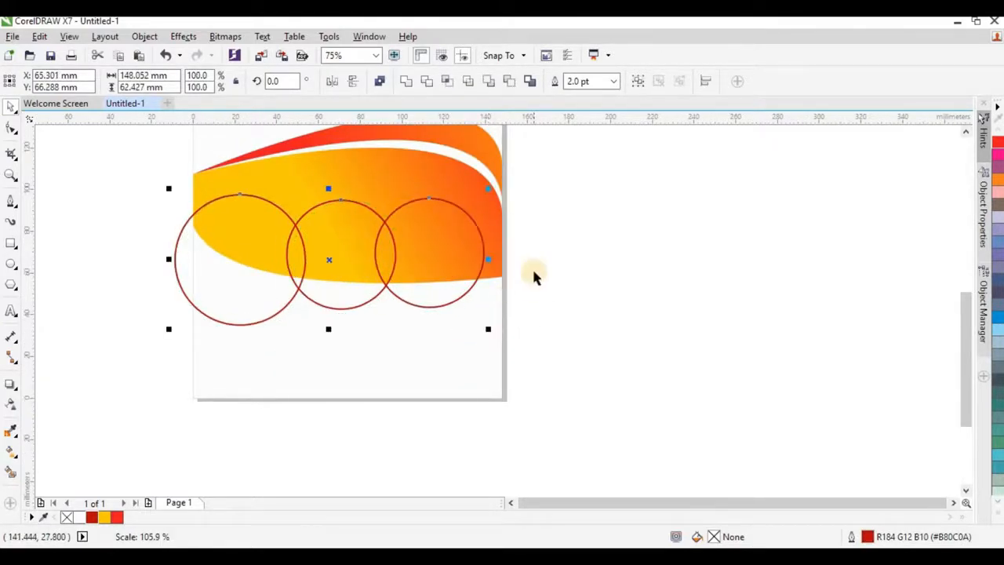
Step: Check the circle selections, ending with the red wave curve selected
{"action": "left_click", "coordinate": [570, 258]}
{"action": "left_click", "coordinate": [376, 250]}
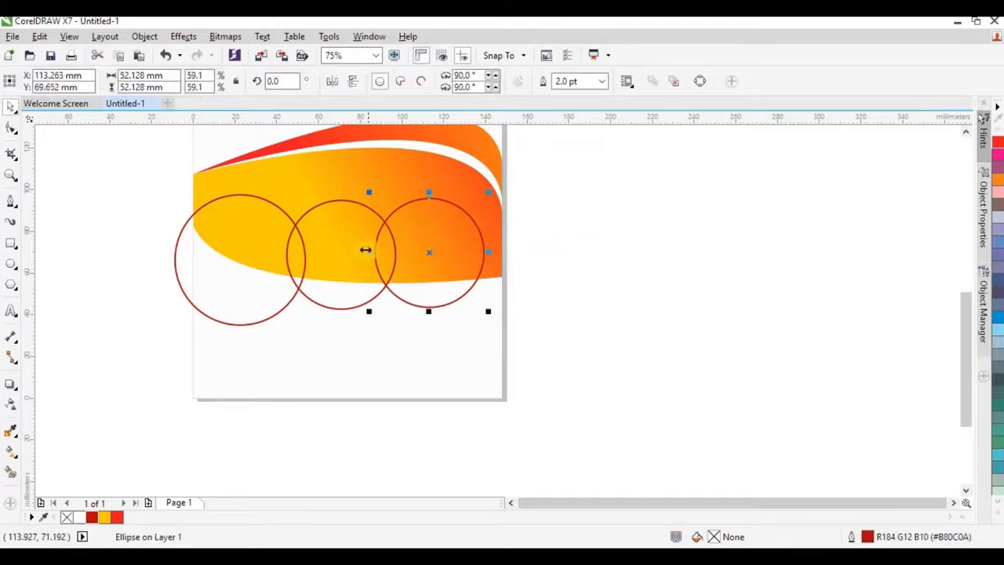
{"action": "left_click", "coordinate": [356, 243], "text": "shift"}
{"action": "scroll", "coordinate": [362, 243], "scroll_direction": "down", "scroll_amount": 2}
{"action": "left_click", "coordinate": [174, 267]}
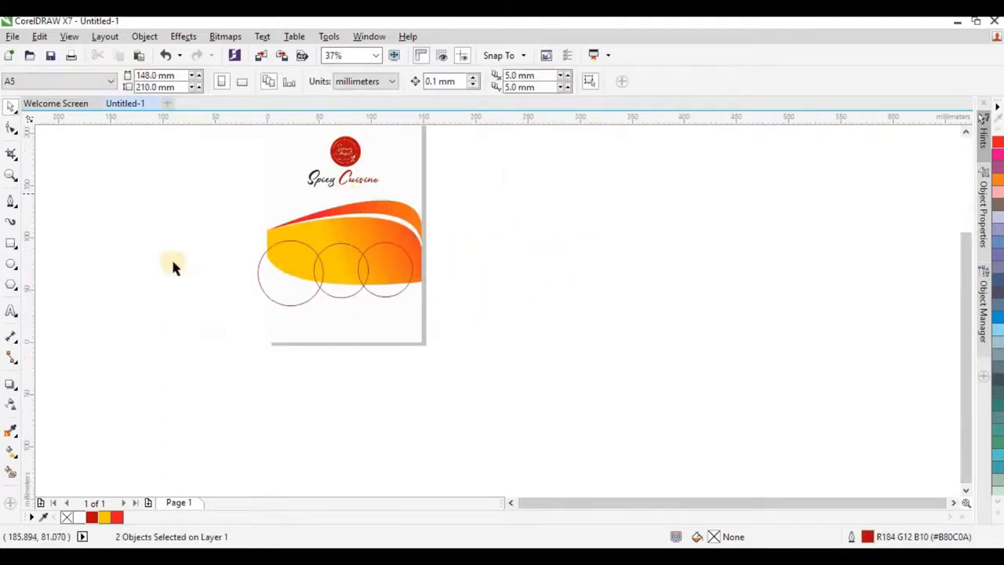
{"action": "left_click", "coordinate": [319, 209]}
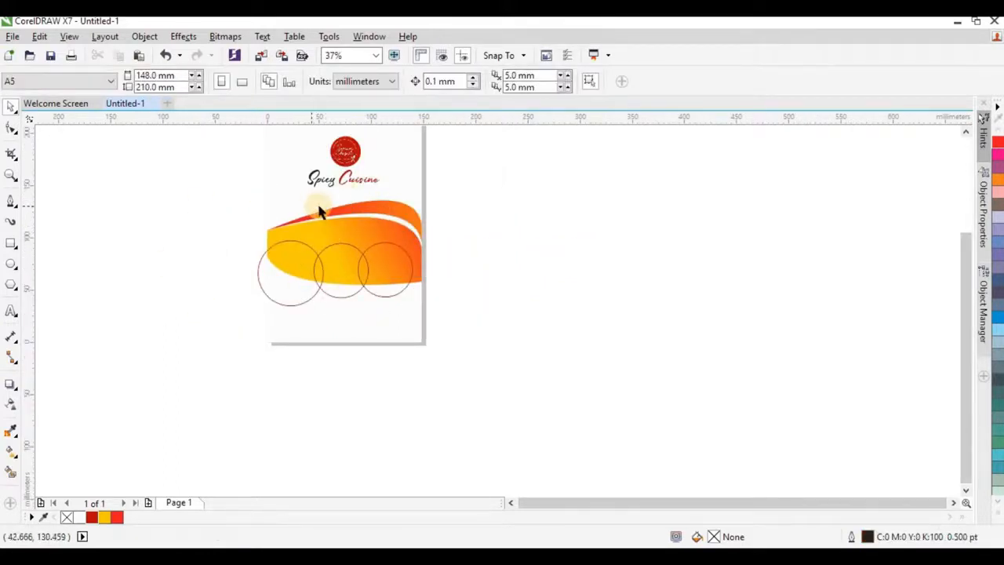
{"action": "scroll", "coordinate": [305, 212], "scroll_direction": "up", "scroll_amount": 2}
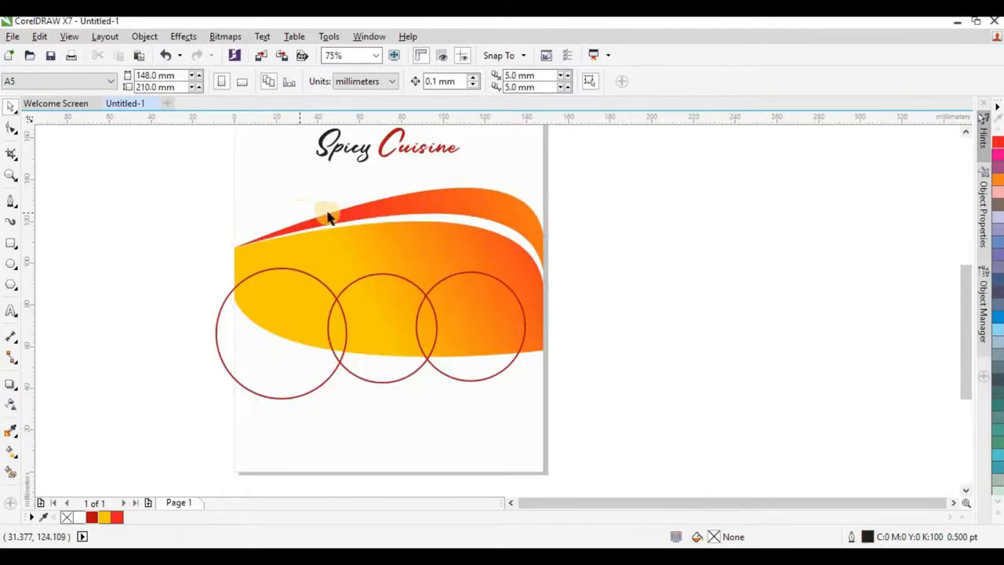
{"action": "scroll", "coordinate": [259, 222], "scroll_direction": "down", "scroll_amount": 2}
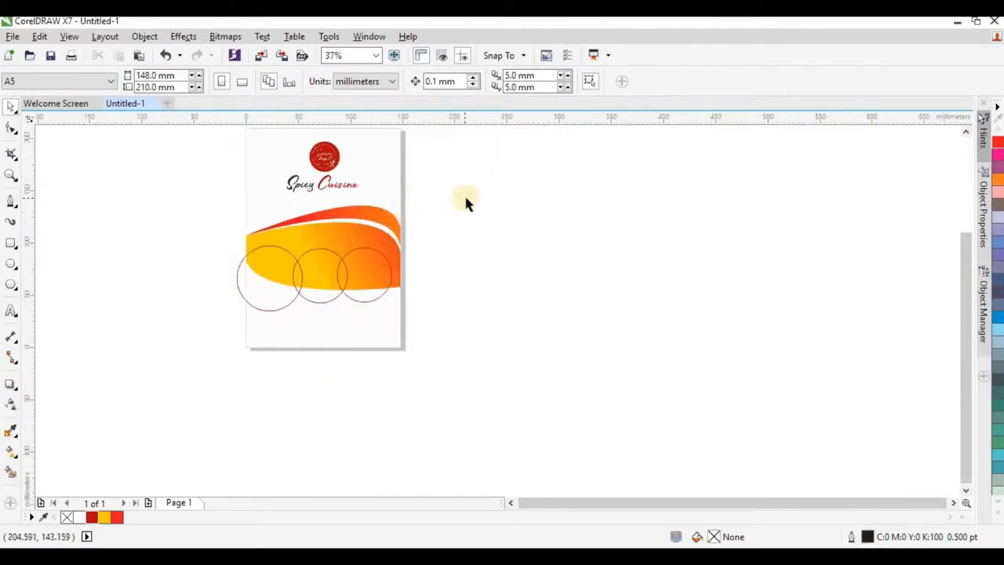
{"action": "left_click", "coordinate": [385, 212]}
Step: Group the two waves and three circles with Ctrl+G and drop the group onto the page rectangle
{"action": "left_click_drag", "start_coordinate": [449, 198], "coordinate": [205, 325]}
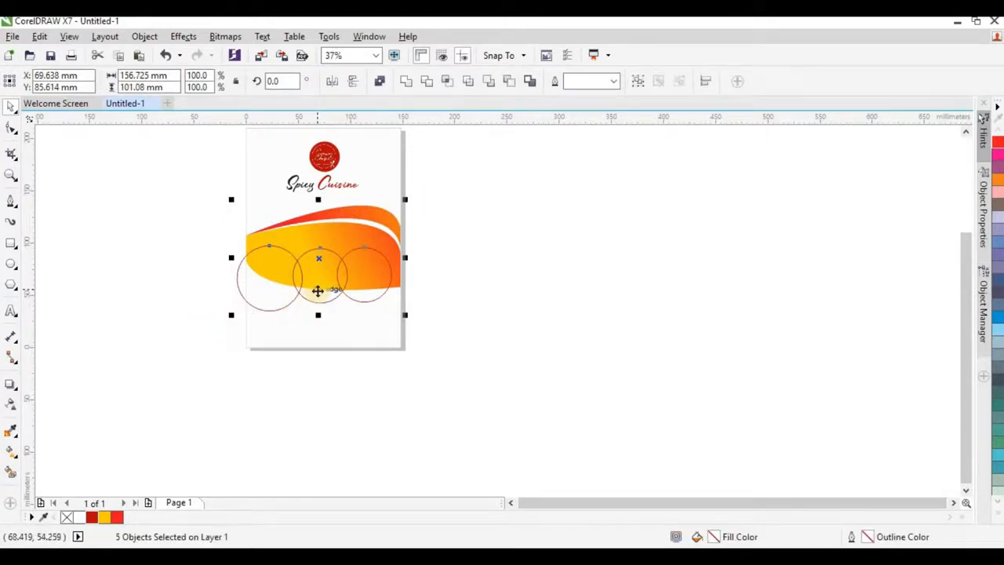
{"action": "key", "text": "ctrl+g"}
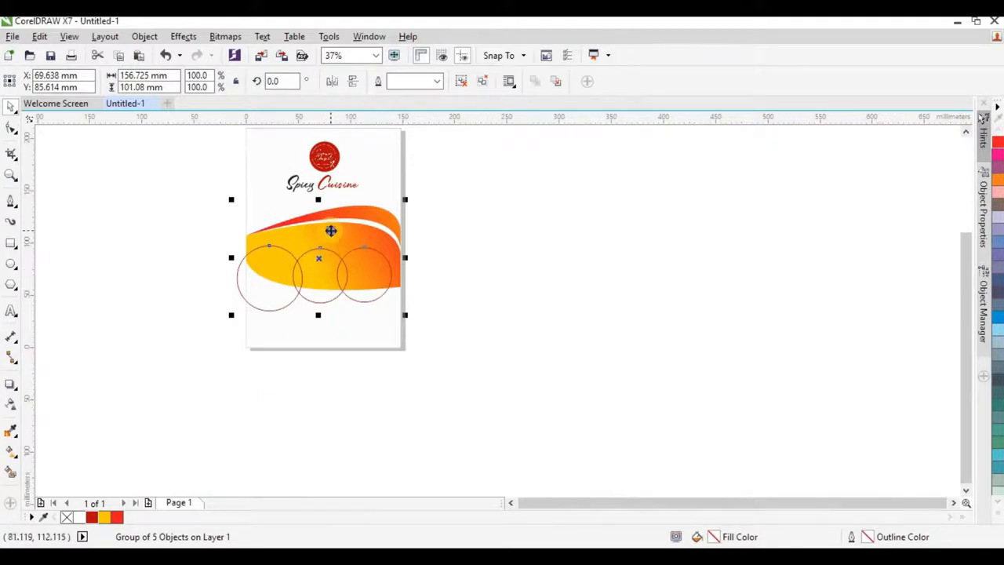
{"action": "left_click_drag", "start_coordinate": [332, 239], "coordinate": [341, 327]}
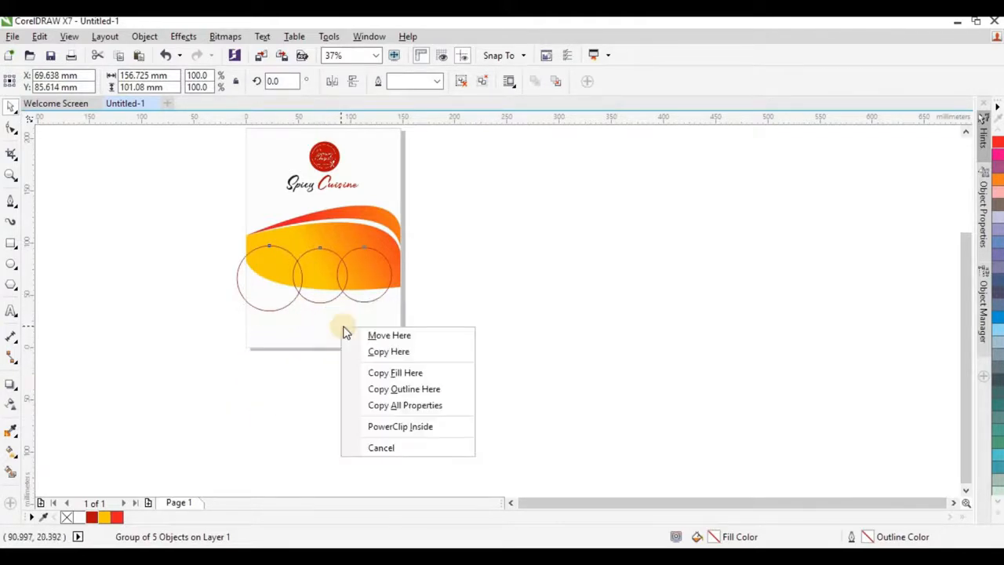
Step: PowerClip the wave-and-circle group inside the page background rectangle
{"action": "left_click", "coordinate": [401, 430]}
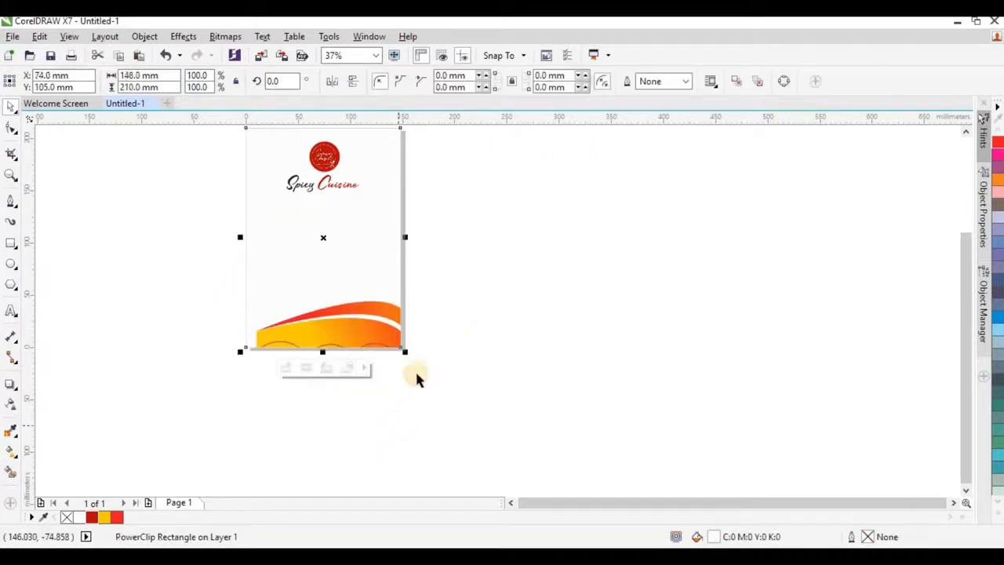
{"action": "left_click", "coordinate": [415, 370]}
{"action": "left_click", "coordinate": [322, 245]}
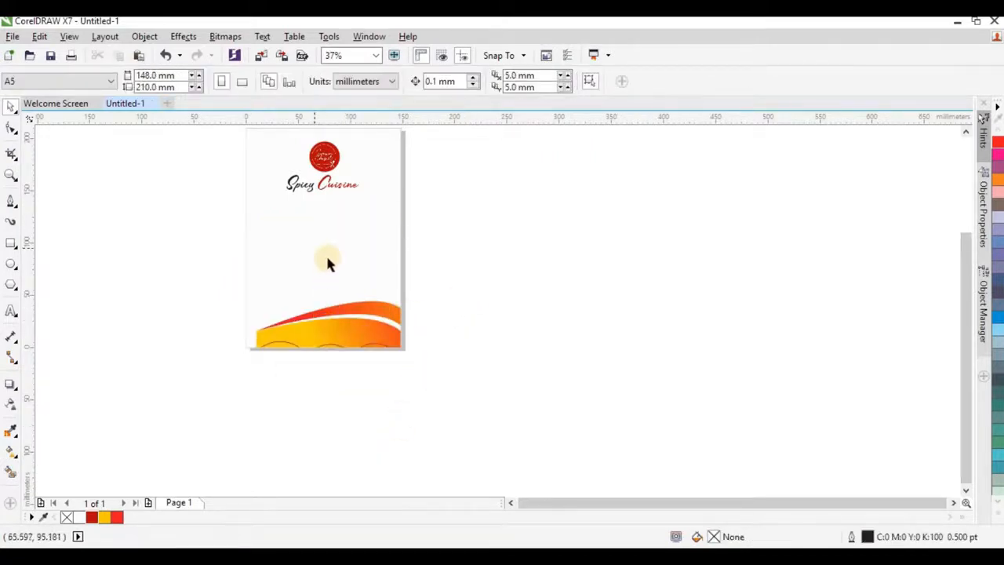
{"action": "left_click", "coordinate": [353, 259]}
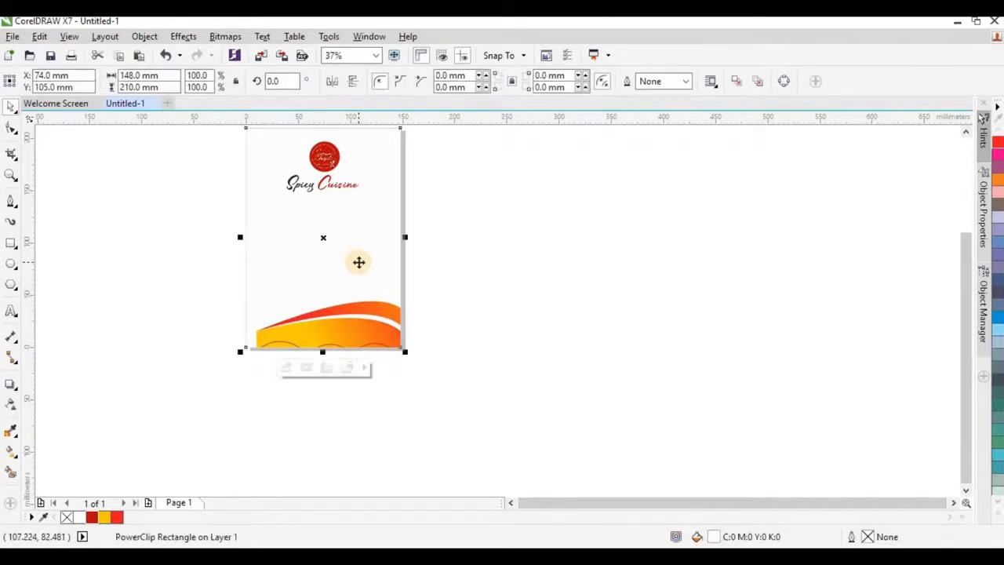
Step: Edit the clip contents: delete and restore the wave group, then ungroup it
{"action": "double_click", "coordinate": [351, 303]}
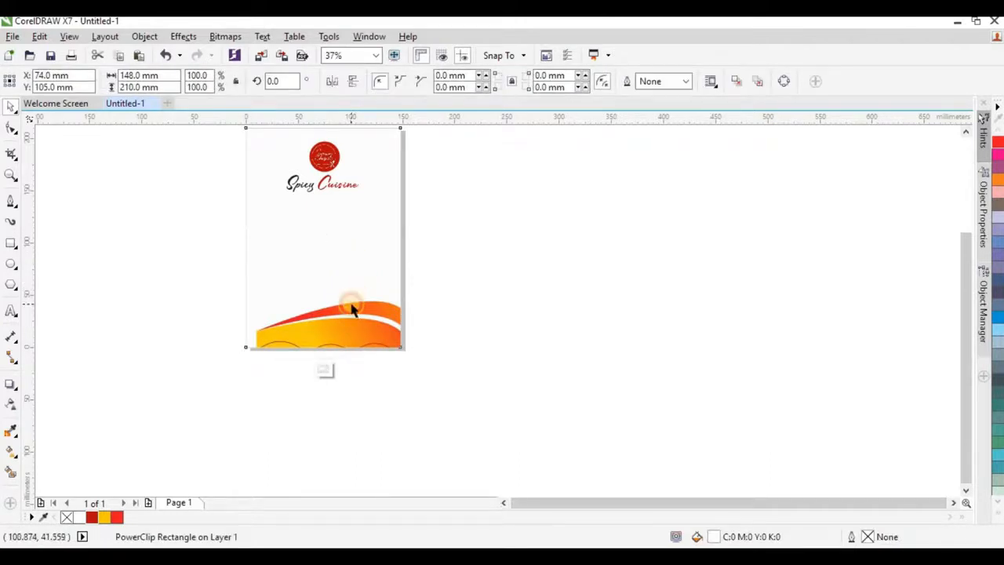
{"action": "left_click", "coordinate": [354, 333]}
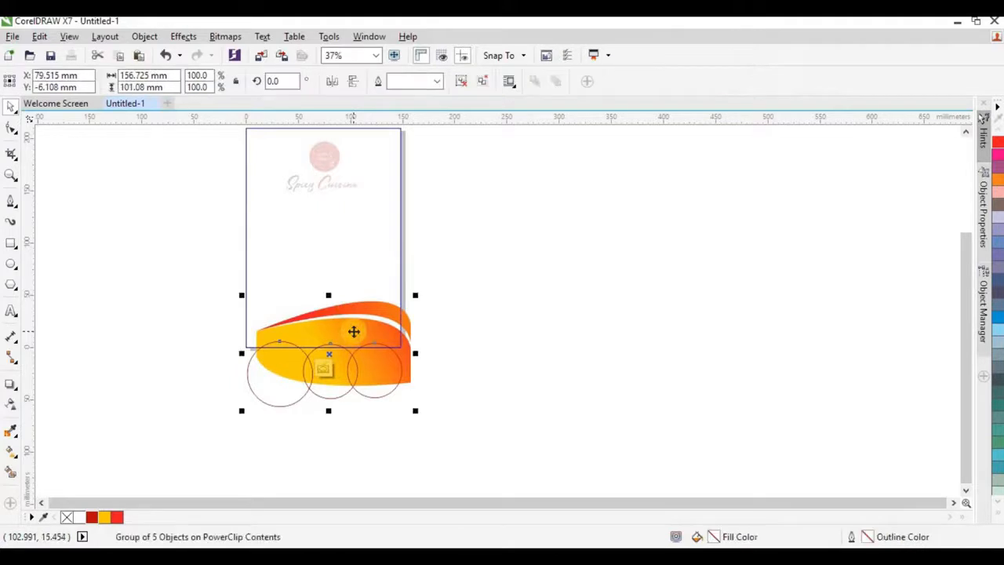
{"action": "key", "text": "Delete"}
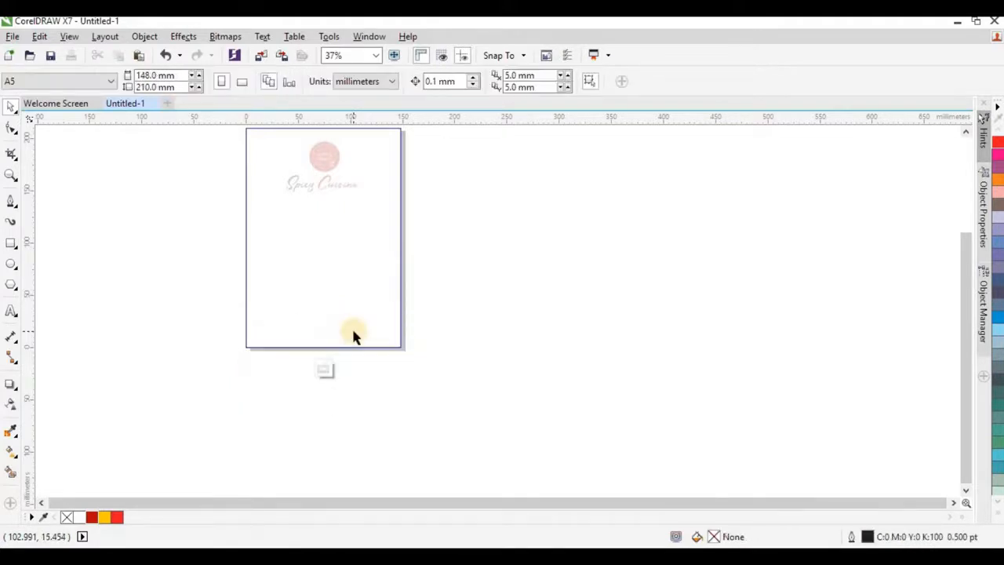
{"action": "key", "text": "ctrl+z"}
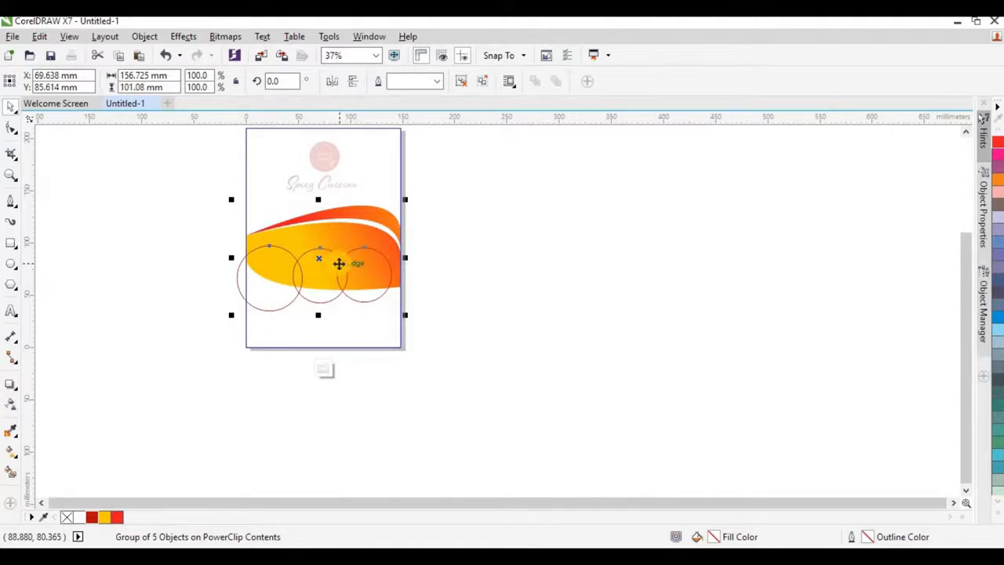
{"action": "left_click", "coordinate": [463, 82]}
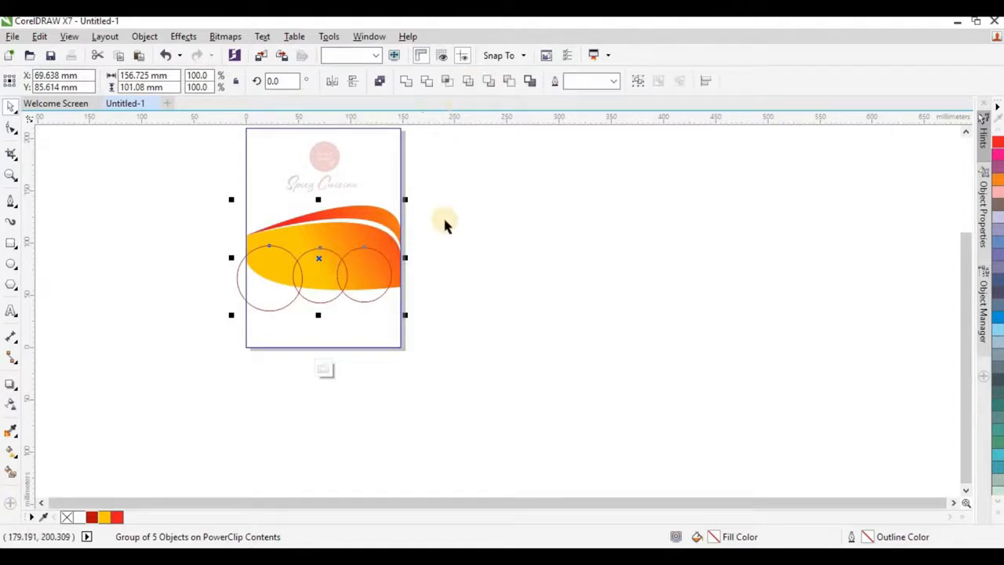
{"action": "left_click", "coordinate": [306, 281]}
{"action": "scroll", "coordinate": [305, 280], "scroll_direction": "up", "scroll_amount": 2}
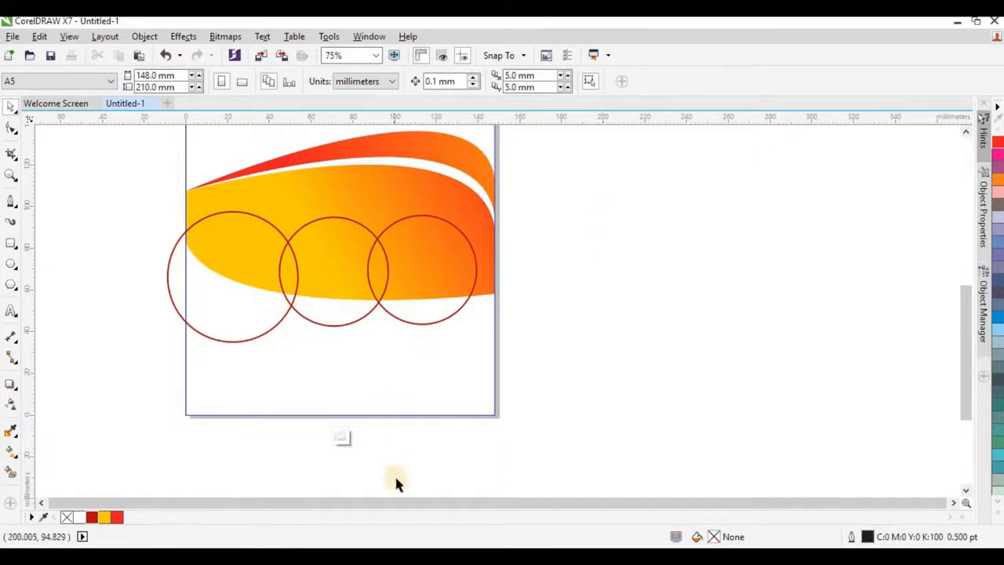
Step: Select food photos 1 to 3 in File Explorer and drag them beside the CorelDRAW page
{"action": "key", "text": "alt+Tab"}
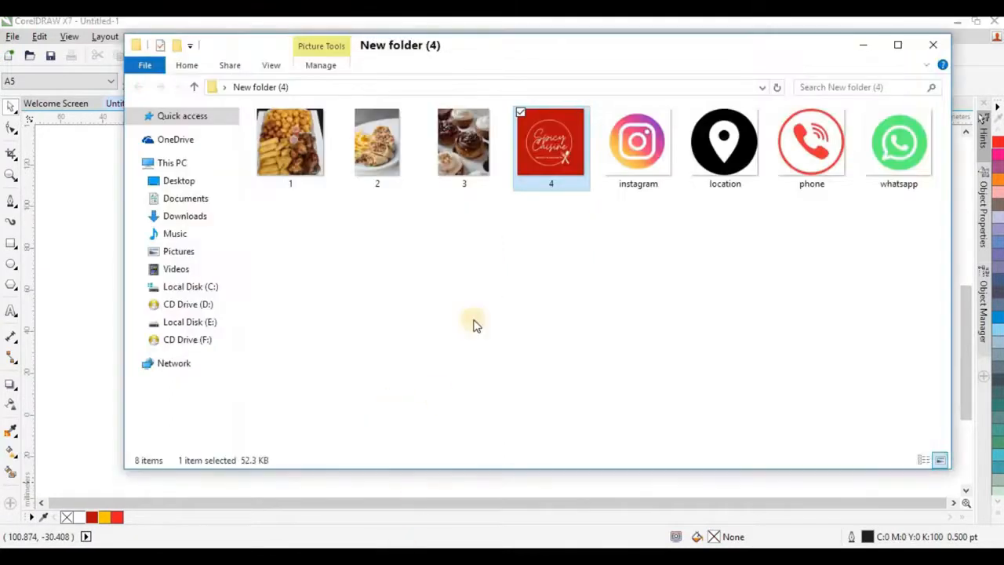
{"action": "left_click", "coordinate": [310, 147]}
{"action": "left_click", "coordinate": [439, 164], "text": "ctrl"}
{"action": "left_click_drag", "start_coordinate": [462, 173], "coordinate": [649, 227]}
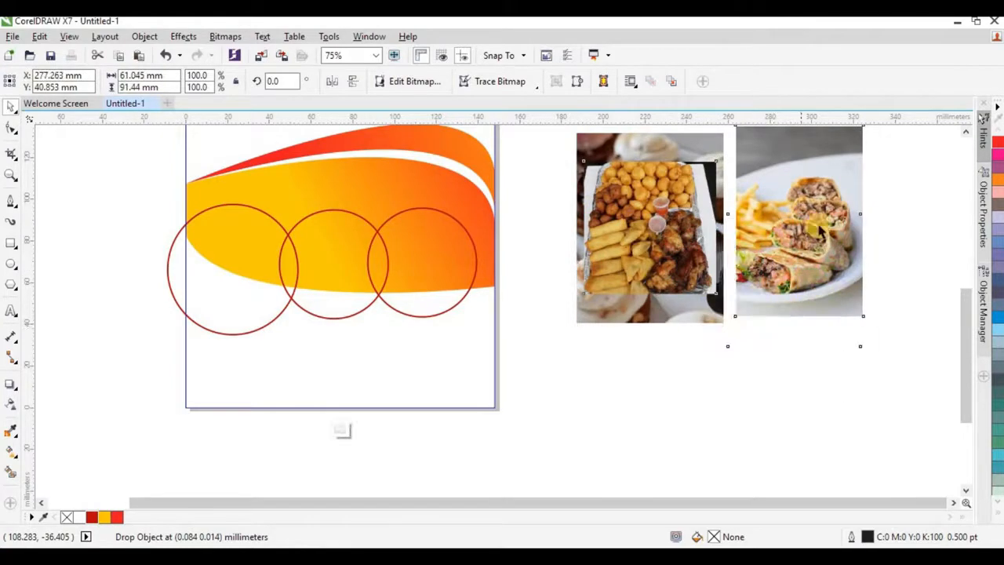
Step: PowerClip the cupcake, fries and burrito photos into the left, middle and right circles
{"action": "left_click_drag", "start_coordinate": [671, 212], "coordinate": [232, 266]}
{"action": "left_click_drag", "start_coordinate": [488, 208], "coordinate": [236, 267]}
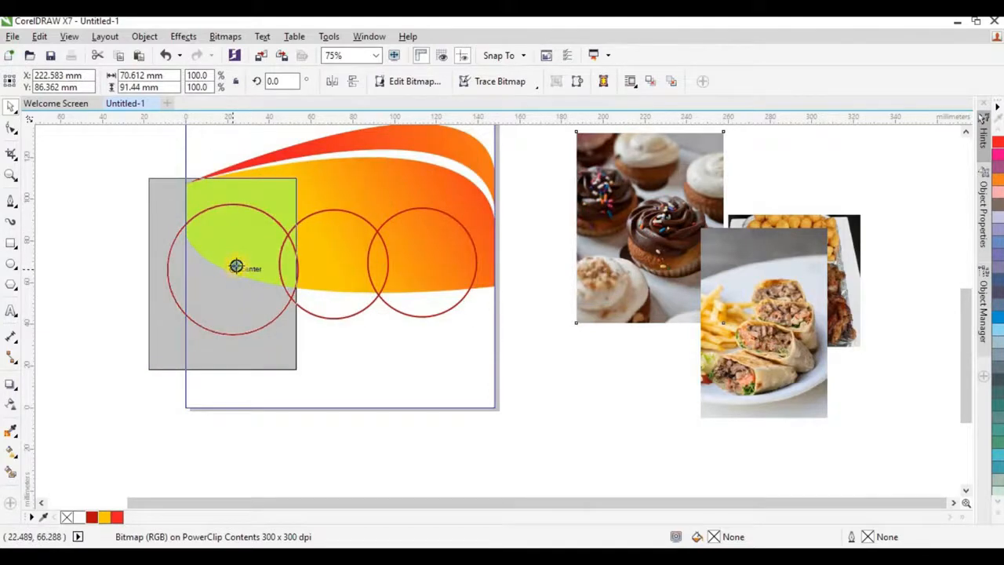
{"action": "left_click_drag", "start_coordinate": [236, 267], "coordinate": [236, 267]}
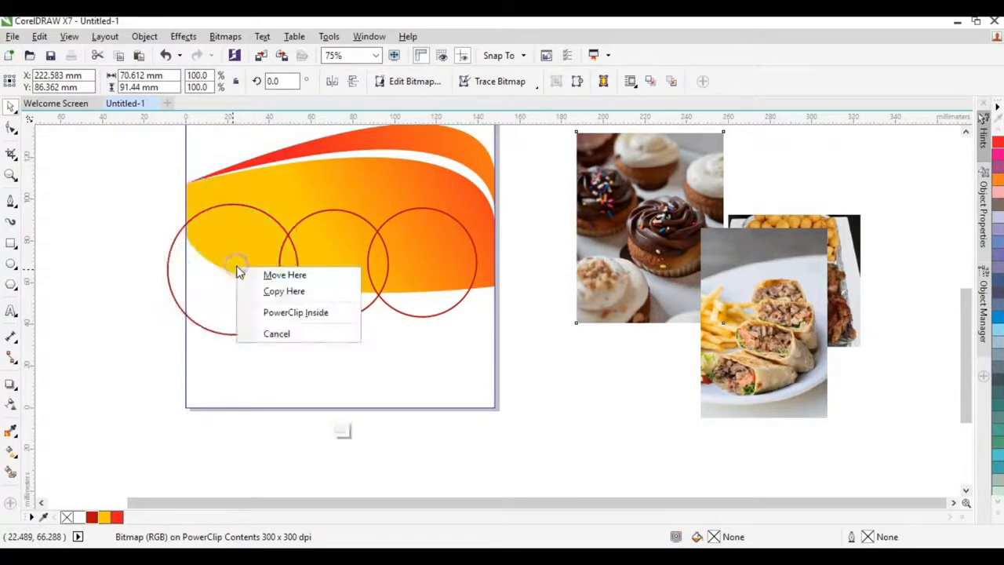
{"action": "left_click", "coordinate": [266, 318]}
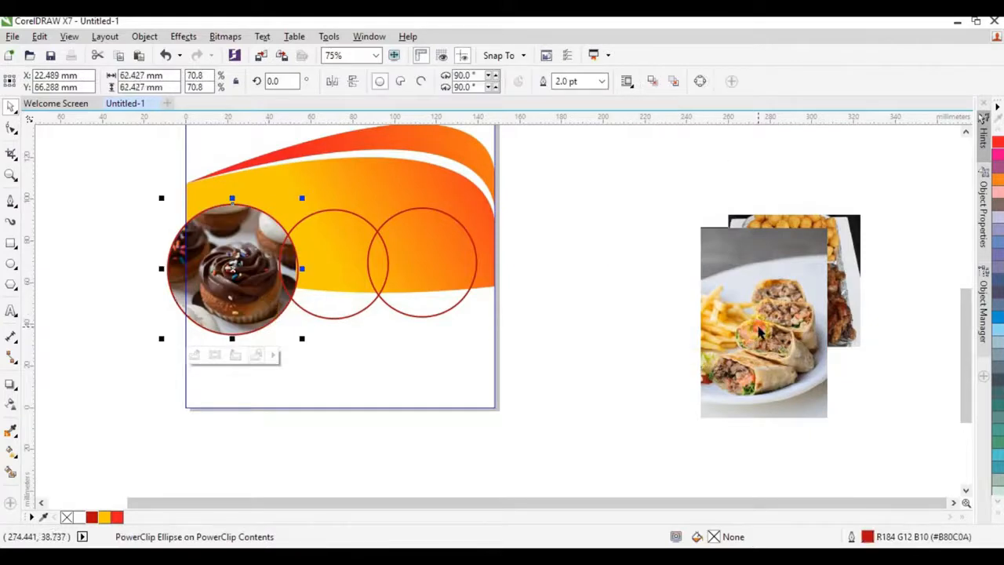
{"action": "left_click", "coordinate": [807, 313]}
{"action": "left_click", "coordinate": [837, 249]}
{"action": "left_click_drag", "start_coordinate": [845, 280], "coordinate": [343, 262]}
{"action": "left_click", "coordinate": [399, 307]}
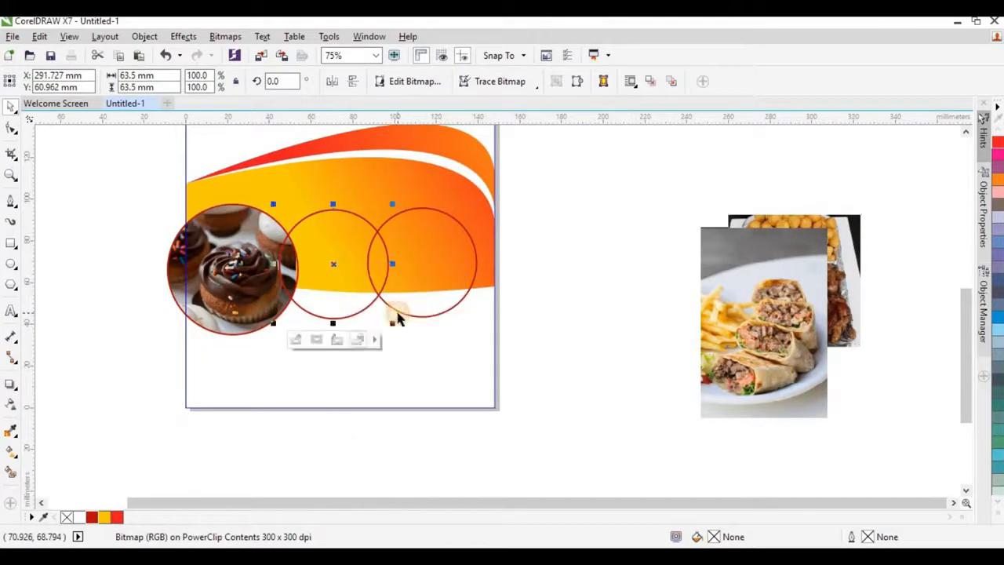
{"action": "left_click", "coordinate": [773, 293]}
{"action": "left_click_drag", "start_coordinate": [773, 294], "coordinate": [413, 259]}
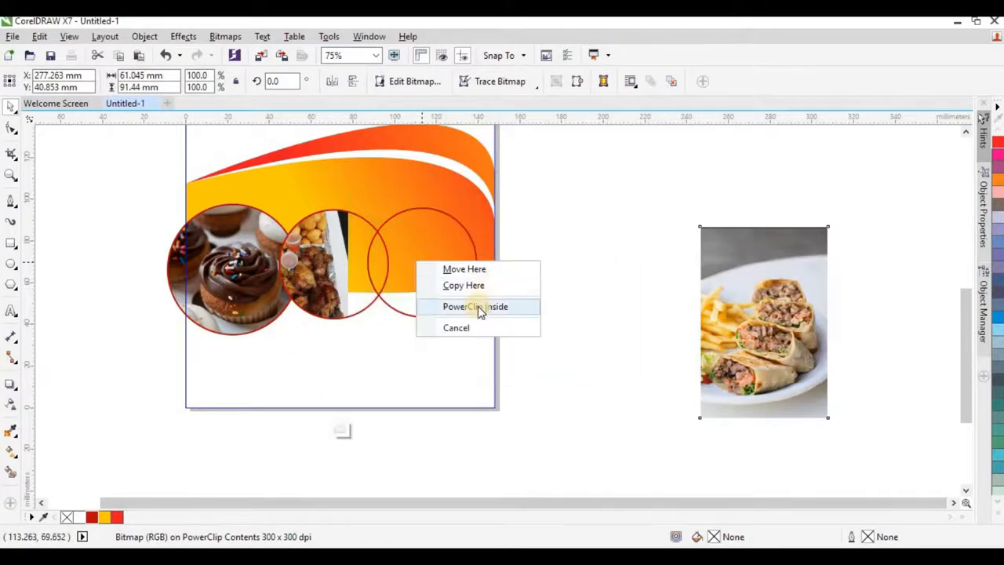
{"action": "left_click", "coordinate": [478, 306]}
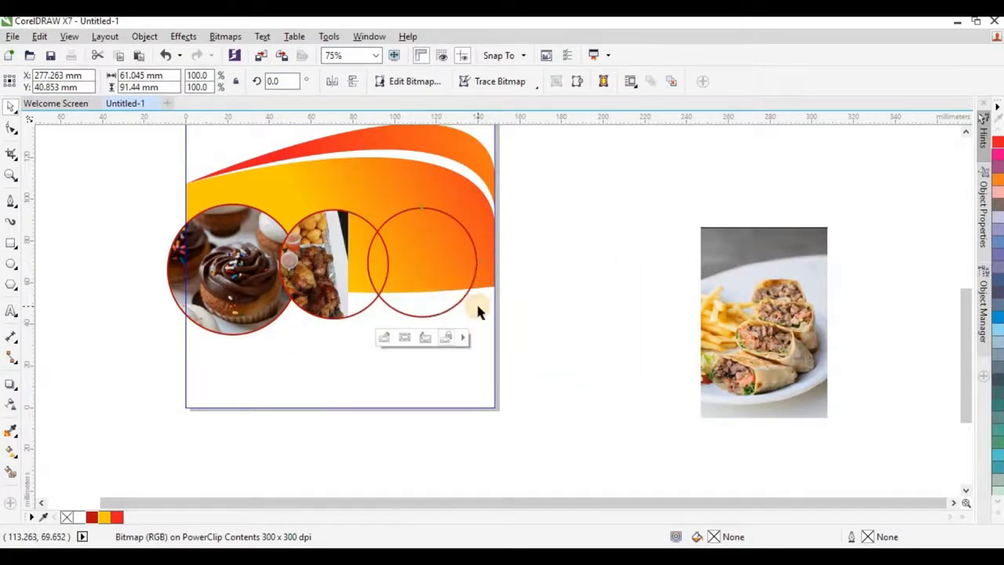
Step: Resize and reposition each photo within its circle so it fills the circle
{"action": "left_click", "coordinate": [233, 273]}
{"action": "left_click", "coordinate": [232, 274], "text": "alt"}
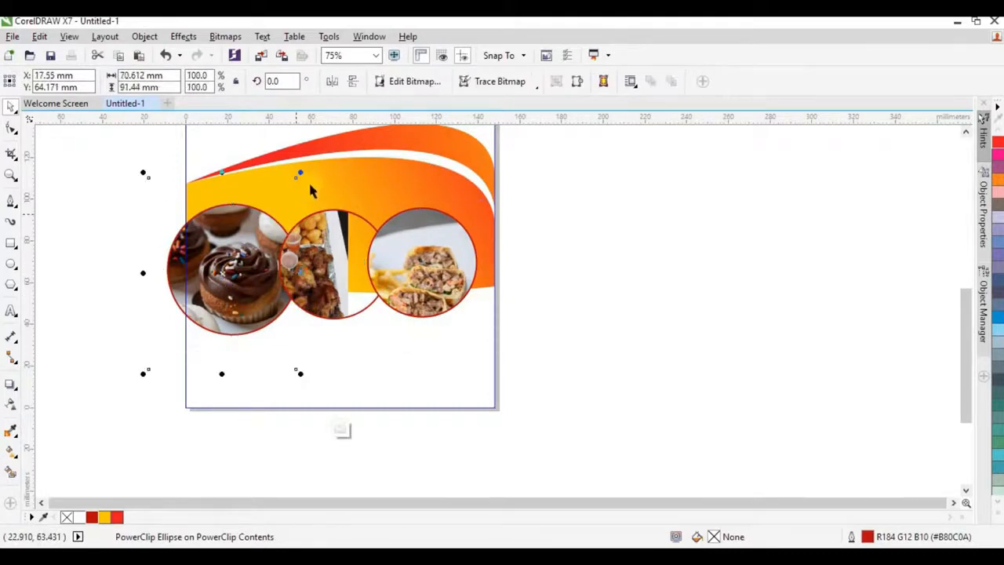
{"action": "left_click_drag", "start_coordinate": [302, 177], "coordinate": [291, 184]}
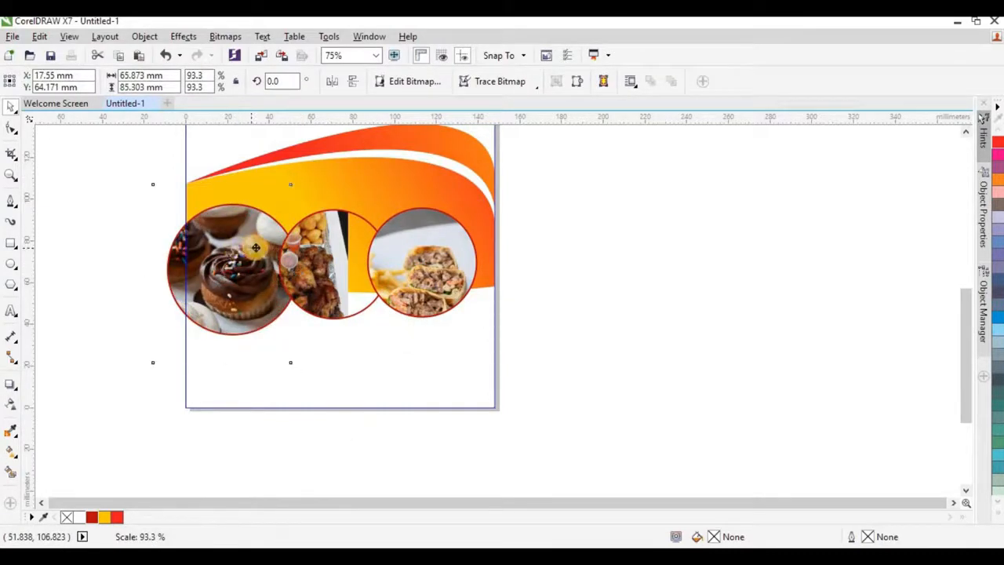
{"action": "left_click_drag", "start_coordinate": [238, 246], "coordinate": [262, 246]}
{"action": "left_click_drag", "start_coordinate": [316, 360], "coordinate": [311, 360]}
{"action": "left_click", "coordinate": [331, 237]}
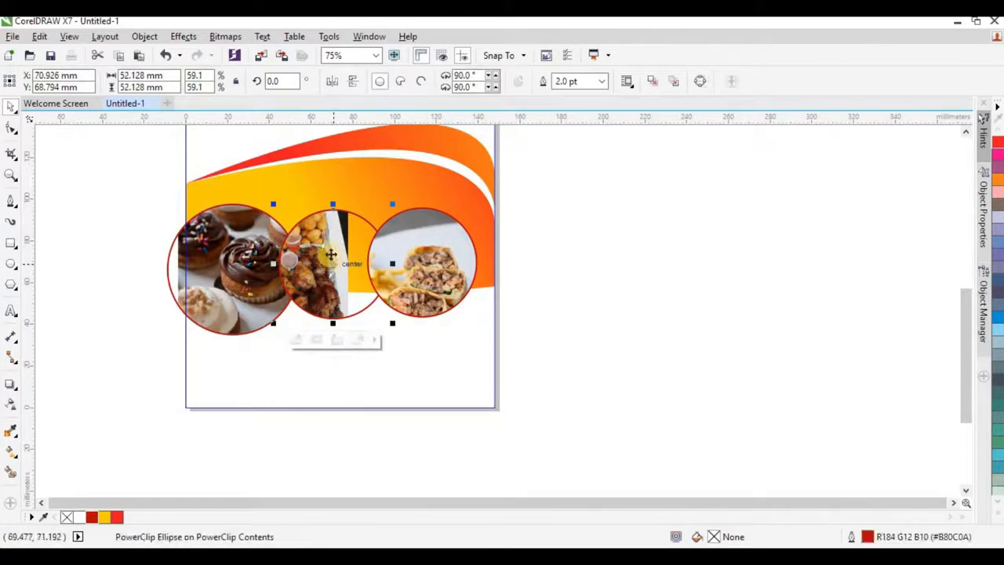
{"action": "left_click", "coordinate": [329, 256], "text": "alt"}
{"action": "left_click_drag", "start_coordinate": [315, 272], "coordinate": [357, 272]}
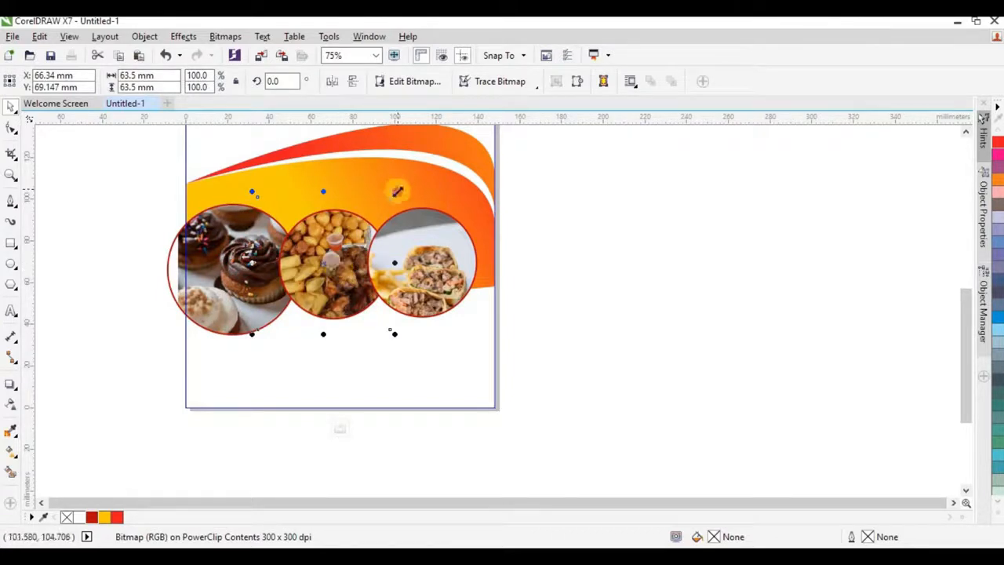
{"action": "left_click_drag", "start_coordinate": [395, 190], "coordinate": [382, 204]}
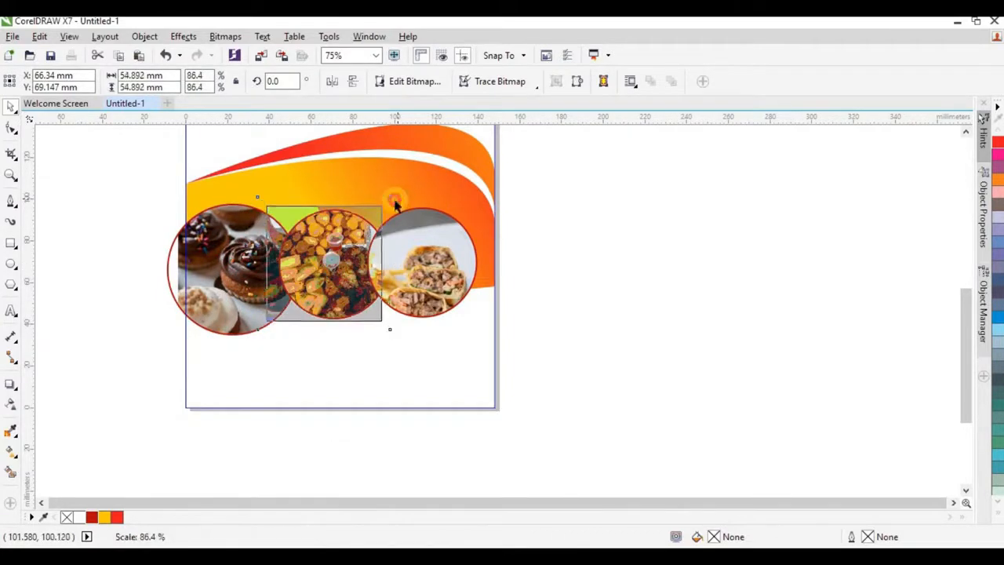
{"action": "left_click", "coordinate": [422, 253]}
{"action": "left_click", "coordinate": [424, 244], "text": "ctrl"}
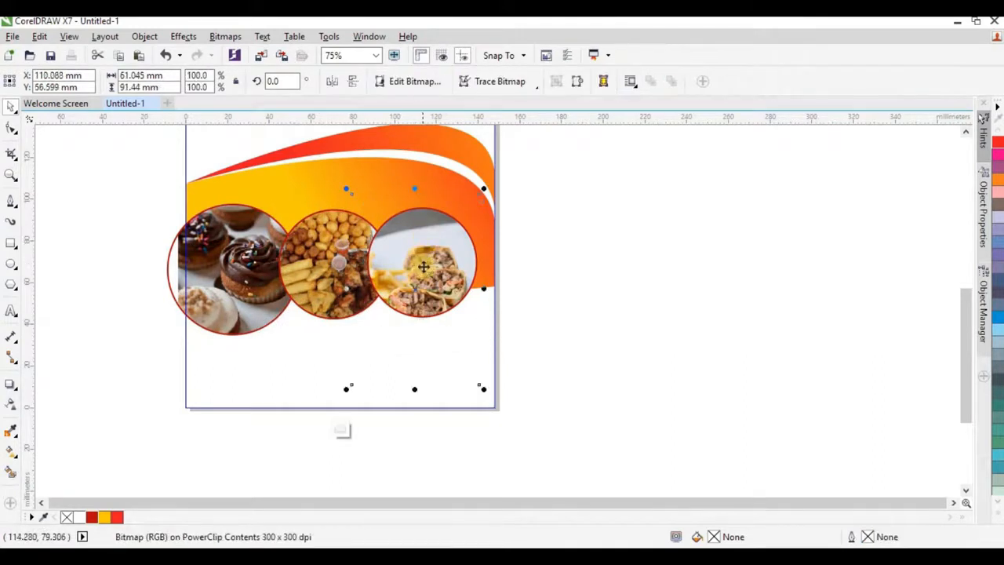
{"action": "left_click_drag", "start_coordinate": [424, 266], "coordinate": [426, 248]}
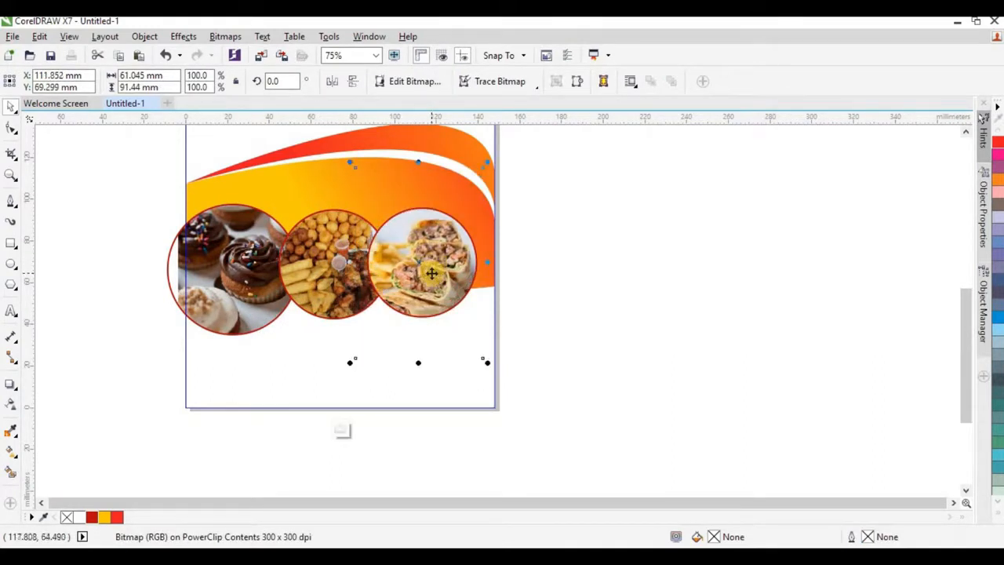
Step: Enlarge the three circles slightly and thicken their red outlines to 3.0 pt
{"action": "left_click", "coordinate": [590, 202]}
{"action": "left_click_drag", "start_coordinate": [591, 200], "coordinate": [149, 359]}
{"action": "left_click_drag", "start_coordinate": [482, 342], "coordinate": [482, 343]}
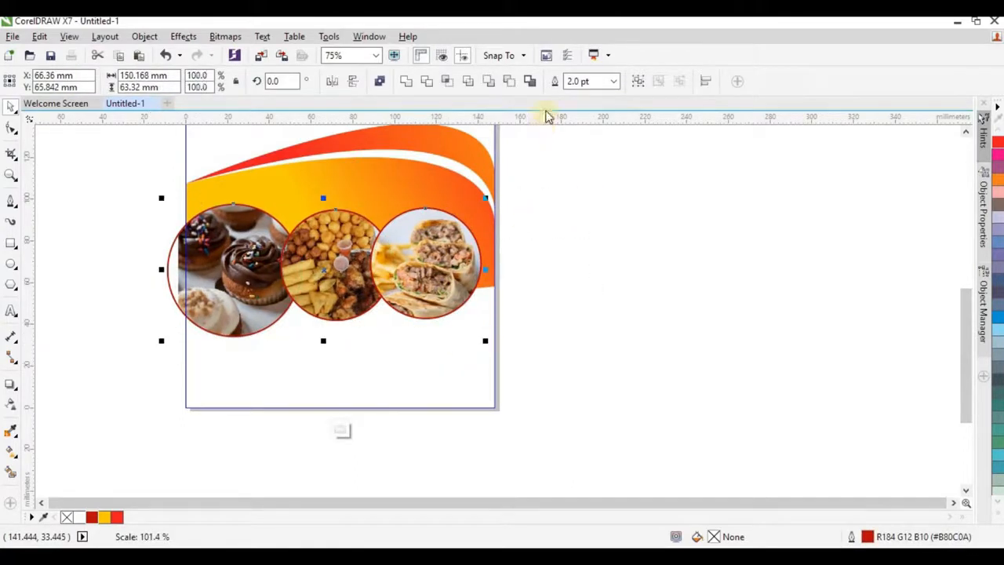
{"action": "left_click", "coordinate": [614, 82]}
{"action": "left_click", "coordinate": [574, 168]}
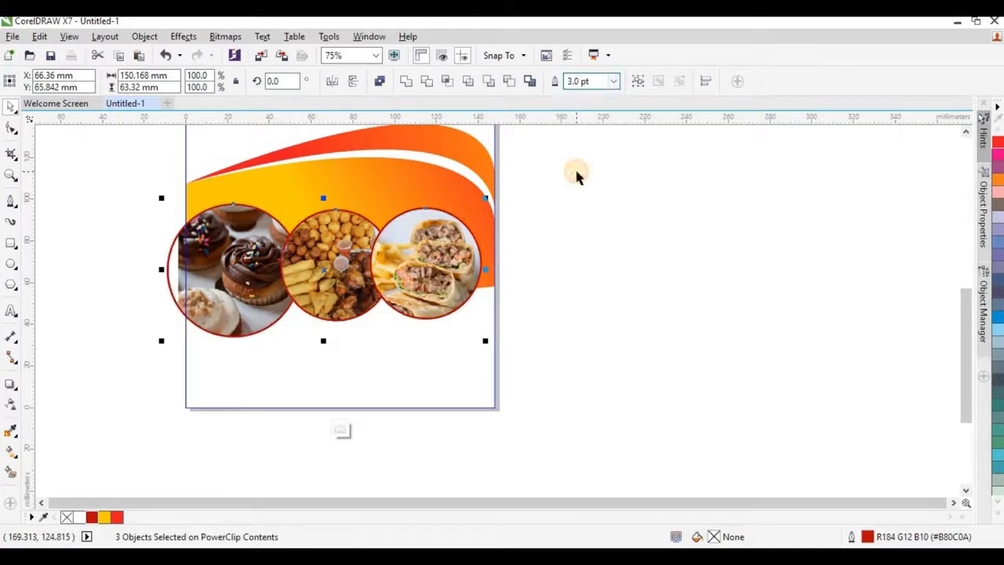
{"action": "left_click", "coordinate": [562, 202]}
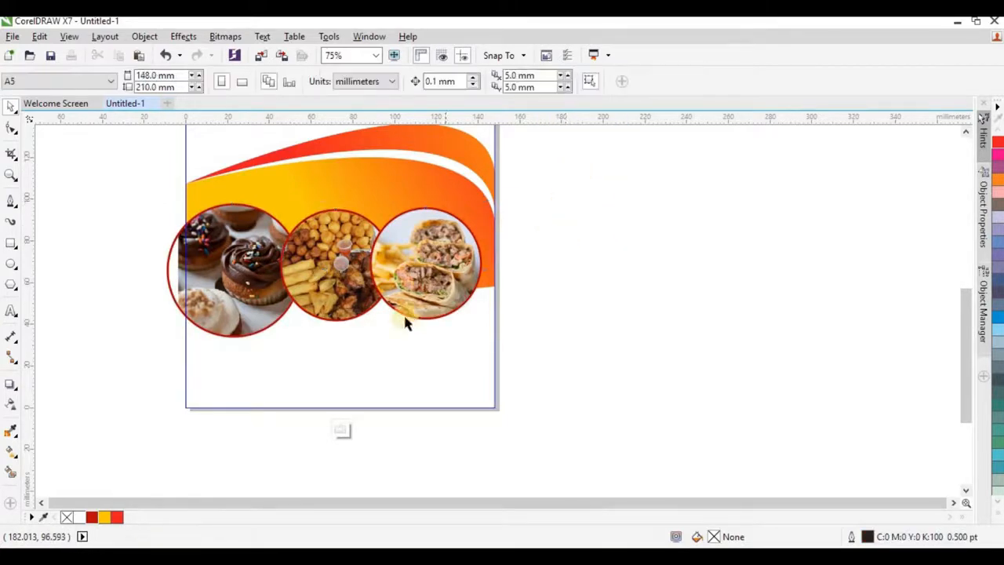
Step: Finish editing the page clip contents and deselect it
{"action": "scroll", "coordinate": [459, 306], "scroll_direction": "down", "scroll_amount": 2}
{"action": "left_click", "coordinate": [536, 253], "text": "ctrl"}
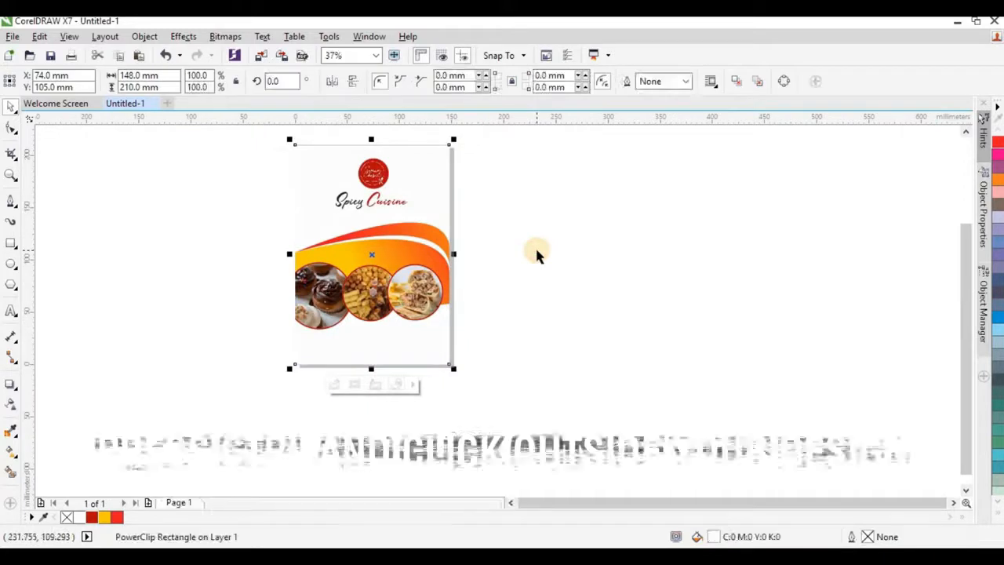
{"action": "left_click", "coordinate": [535, 253]}
{"action": "scroll", "coordinate": [536, 253], "scroll_direction": "down", "scroll_amount": 2}
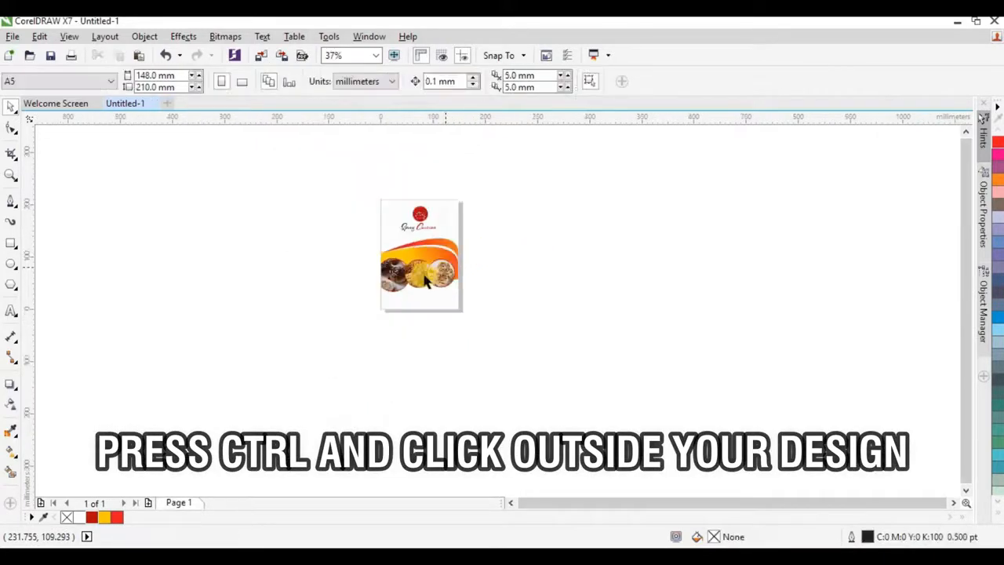
{"action": "scroll", "coordinate": [435, 268], "scroll_direction": "up", "scroll_amount": 2}
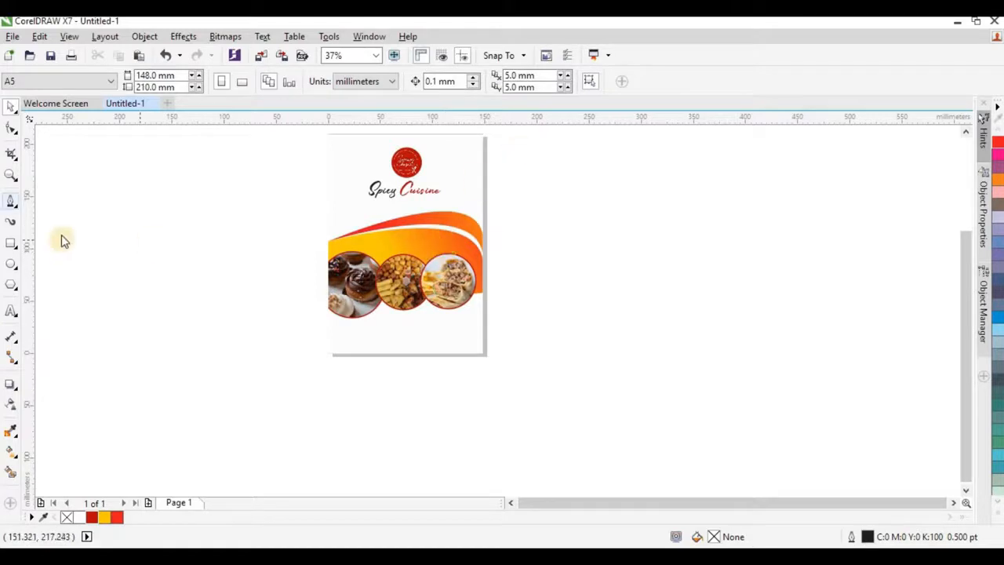
Step: Type the phone number as an Arial 24 pt text line below the page
{"action": "left_click", "coordinate": [12, 312]}
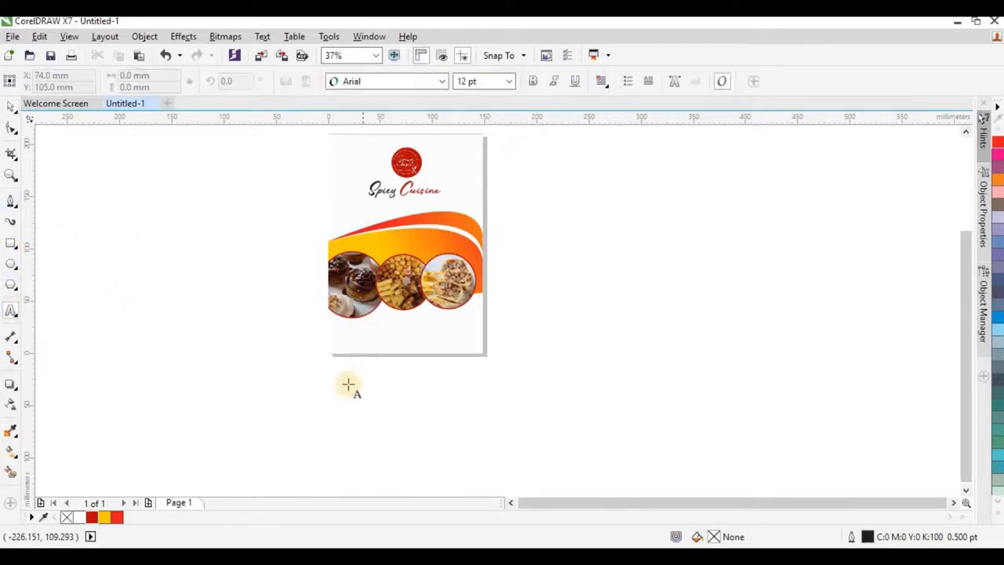
{"action": "left_click", "coordinate": [266, 385]}
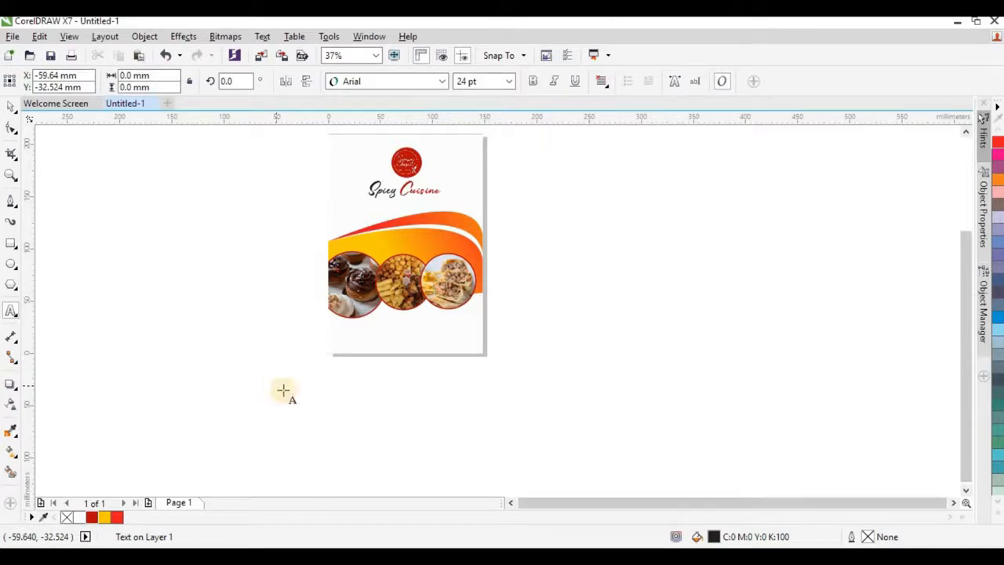
{"action": "scroll", "coordinate": [282, 392], "scroll_direction": "up", "scroll_amount": 2}
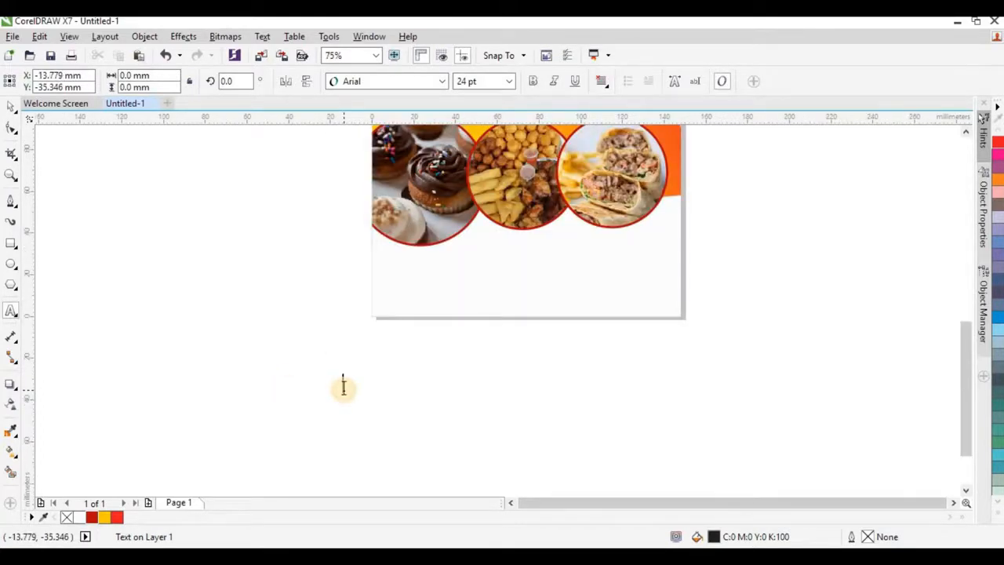
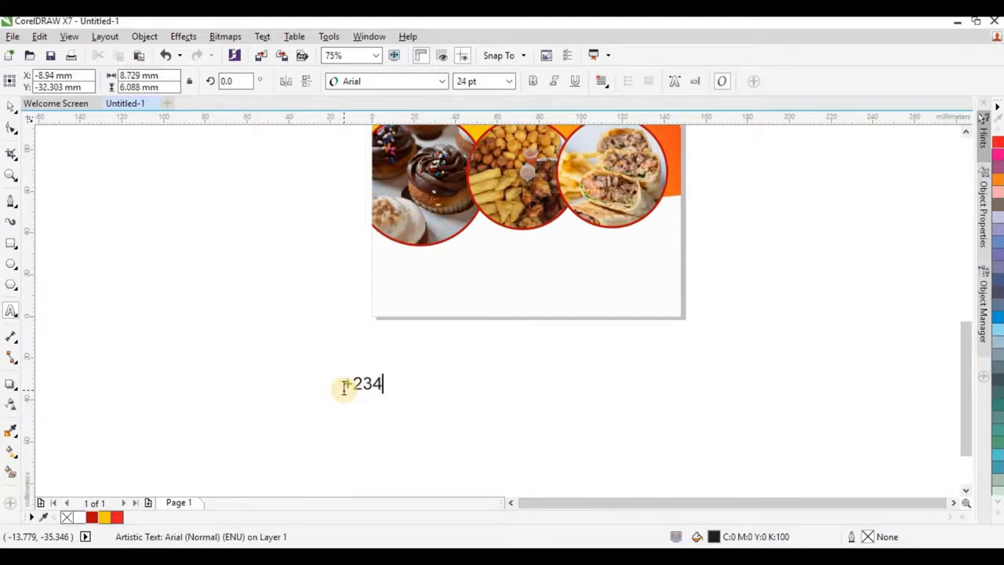
{"action": "key", "text": "XF86MonBrightnessDown"}
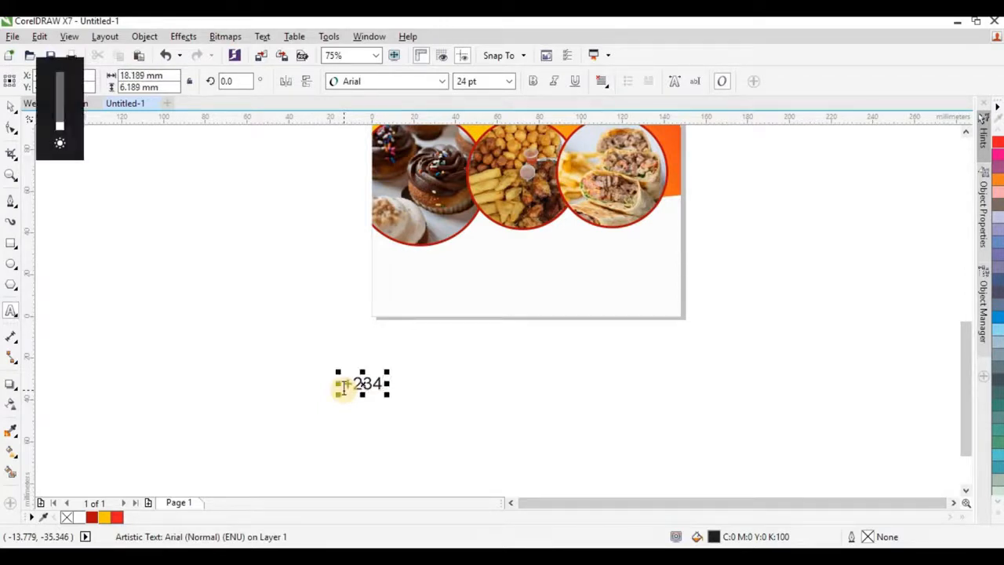
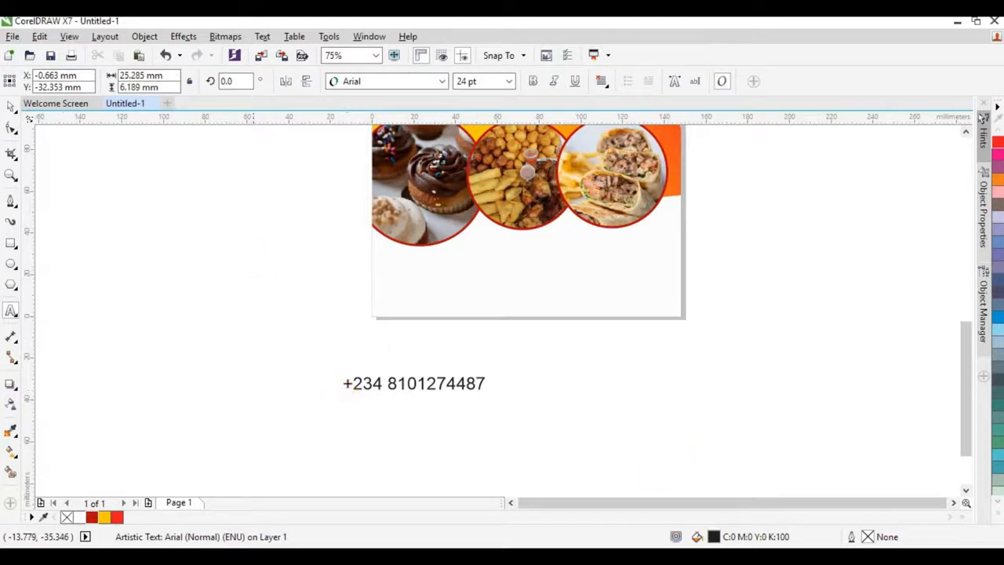
Step: Set the phone number to 14 pt NewsGoth Cn BT and move it onto the page bottom
{"action": "left_click", "coordinate": [10, 106]}
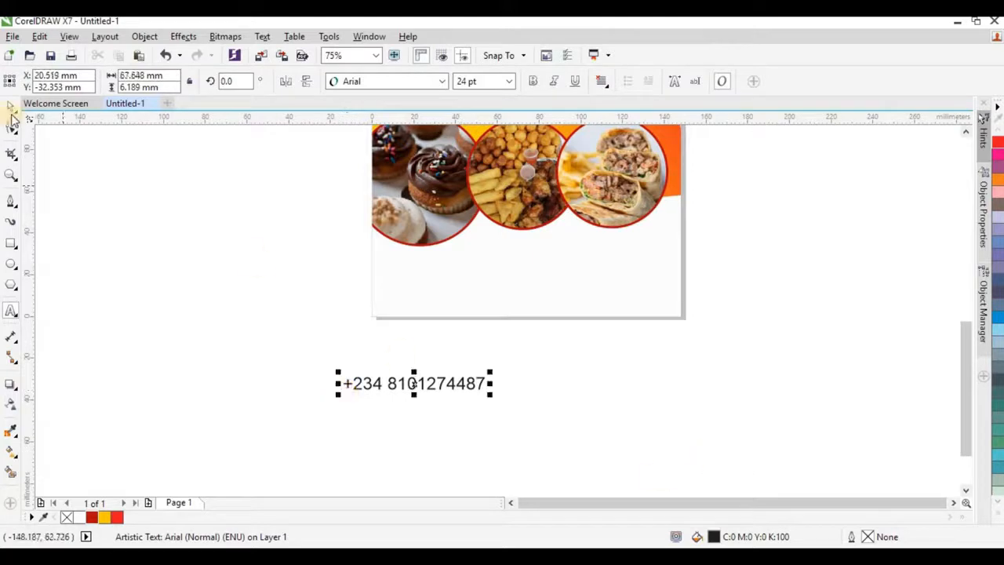
{"action": "left_click", "coordinate": [441, 81]}
{"action": "left_click", "coordinate": [366, 134]}
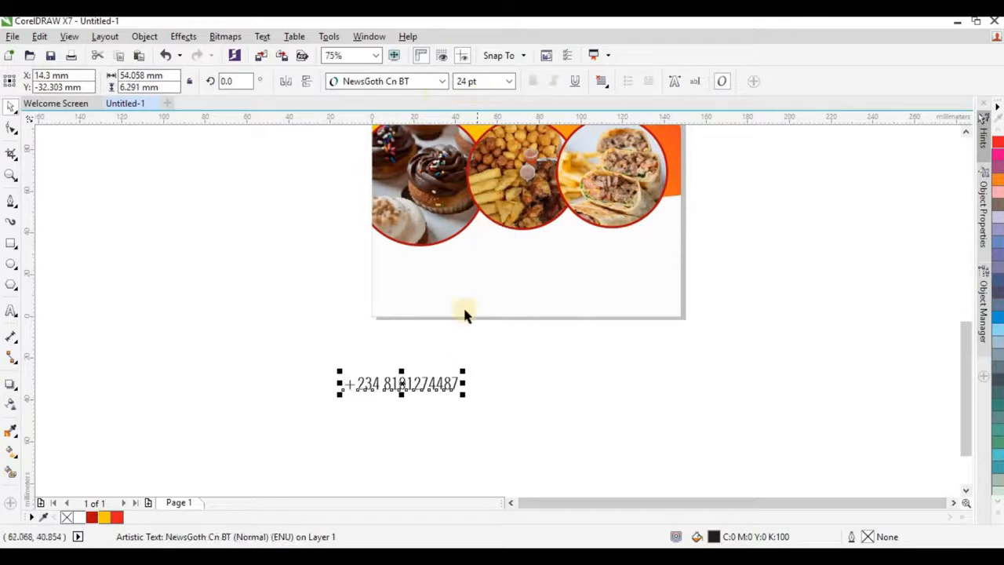
{"action": "left_click", "coordinate": [509, 81]}
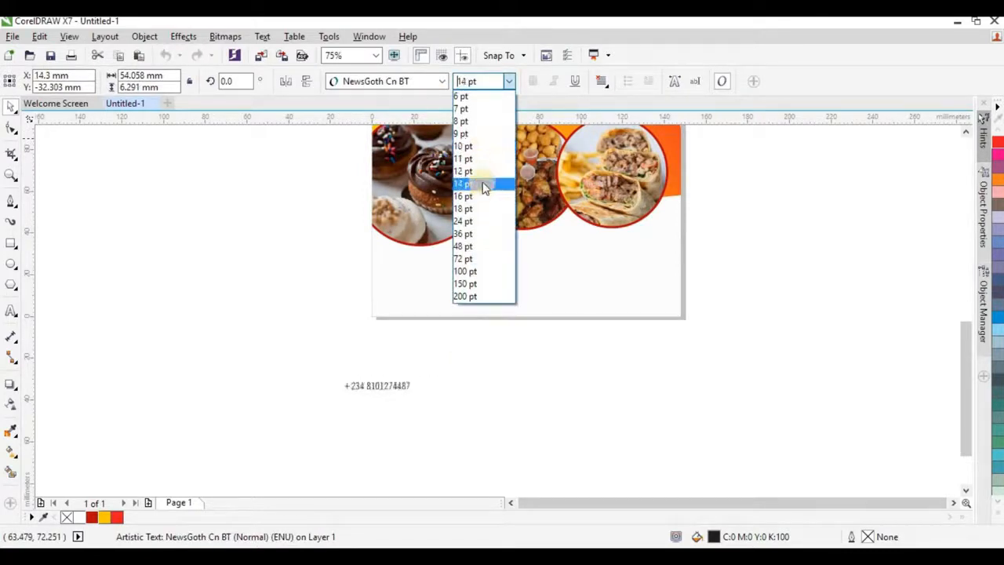
{"action": "left_click", "coordinate": [484, 187]}
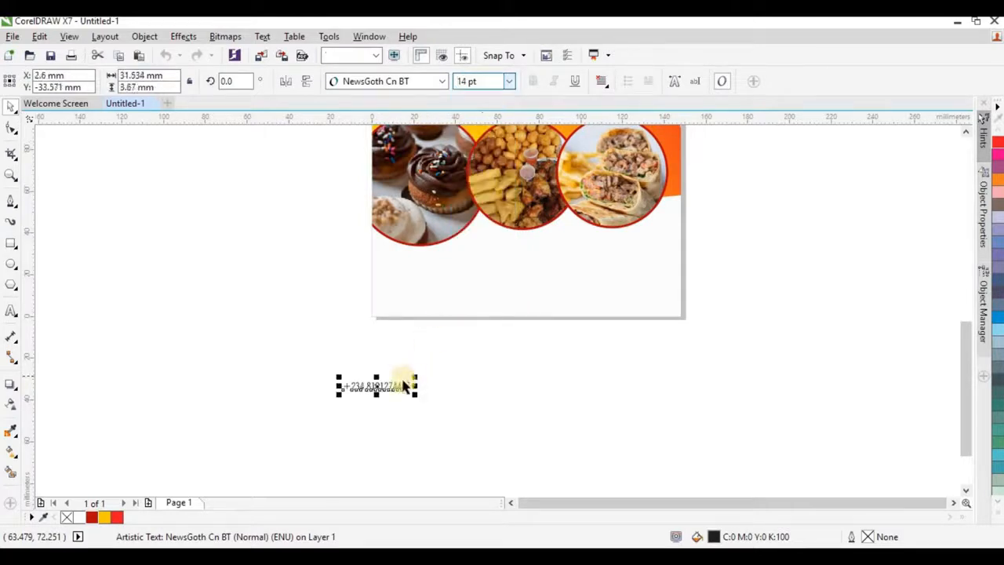
{"action": "left_click_drag", "start_coordinate": [409, 382], "coordinate": [472, 291]}
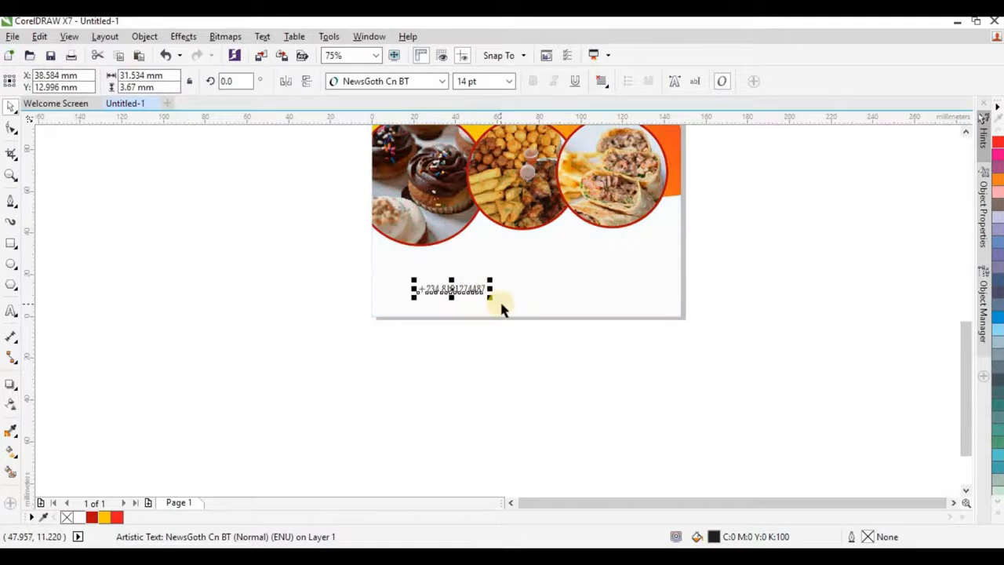
{"action": "scroll", "coordinate": [500, 307], "scroll_direction": "up", "scroll_amount": 2}
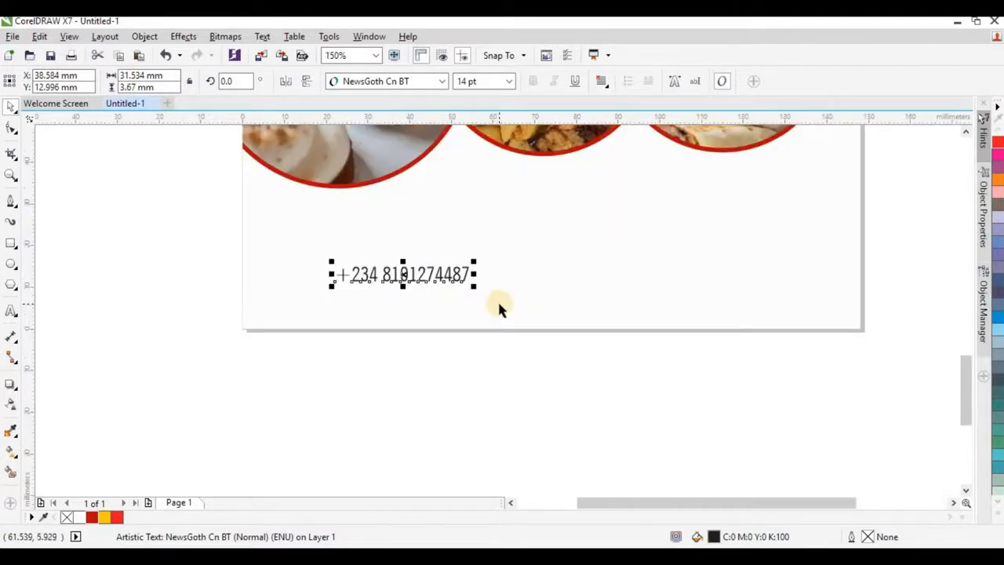
Step: Duplicate the phone number to the right and replace its local digits with a second number
{"action": "left_click_drag", "start_coordinate": [457, 275], "coordinate": [618, 276]}
{"action": "right_click", "coordinate": [619, 276]}
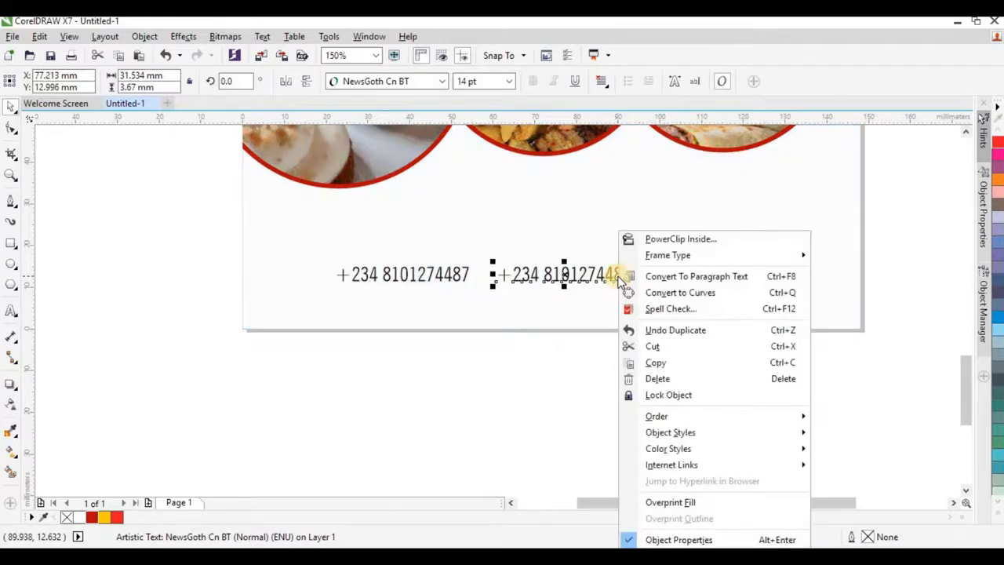
{"action": "left_click", "coordinate": [567, 277]}
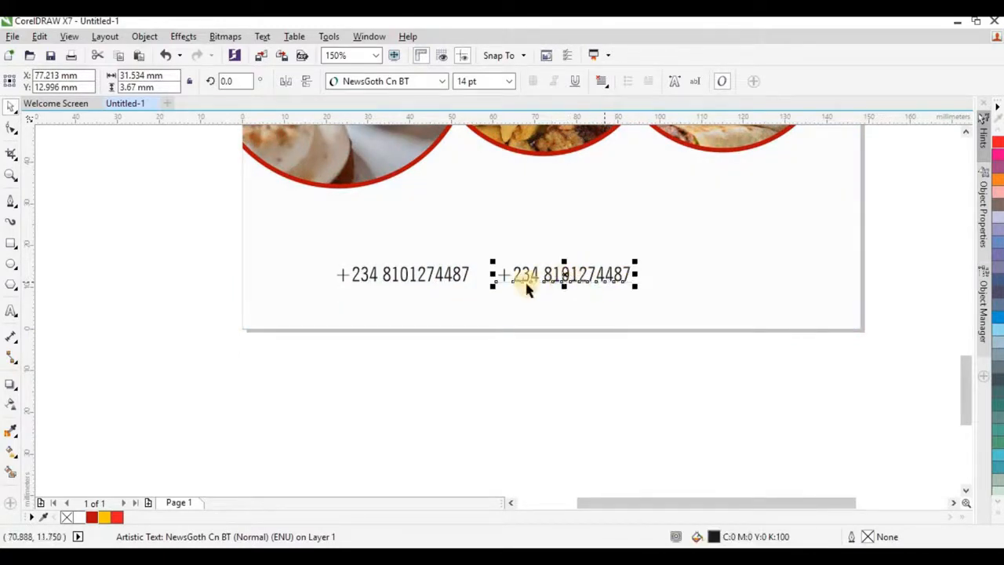
{"action": "double_click", "coordinate": [572, 276]}
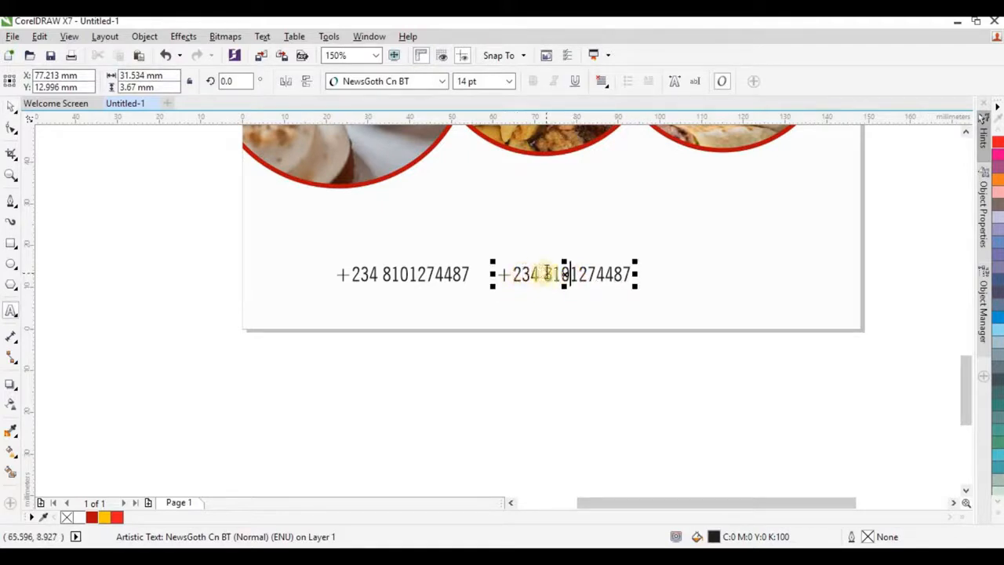
{"action": "left_click", "coordinate": [545, 272]}
{"action": "left_click_drag", "start_coordinate": [546, 274], "coordinate": [643, 271]}
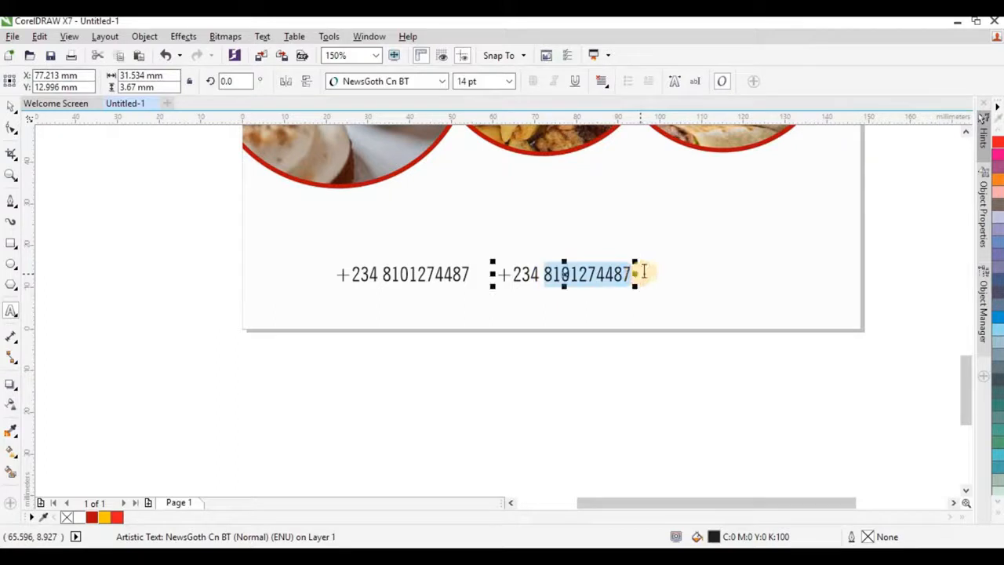
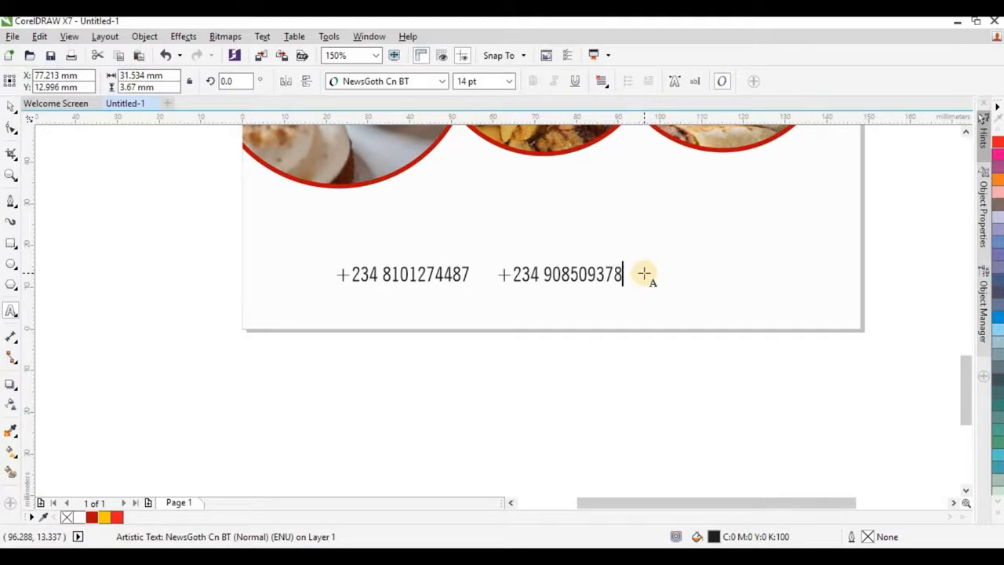
{"action": "left_click", "coordinate": [11, 105]}
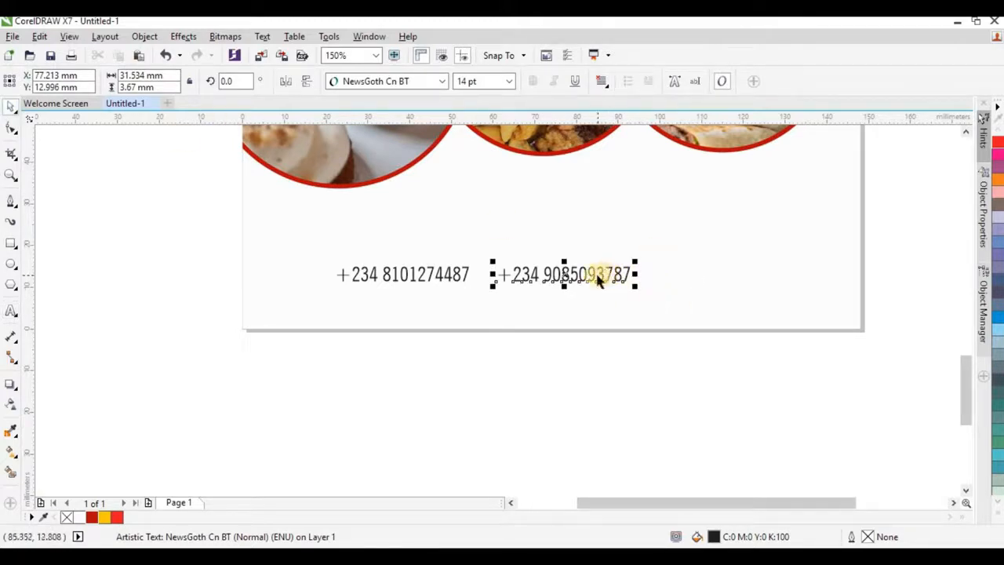
Step: Move both phone numbers up and right together, then select the second one
{"action": "left_click", "coordinate": [457, 278], "text": "shift"}
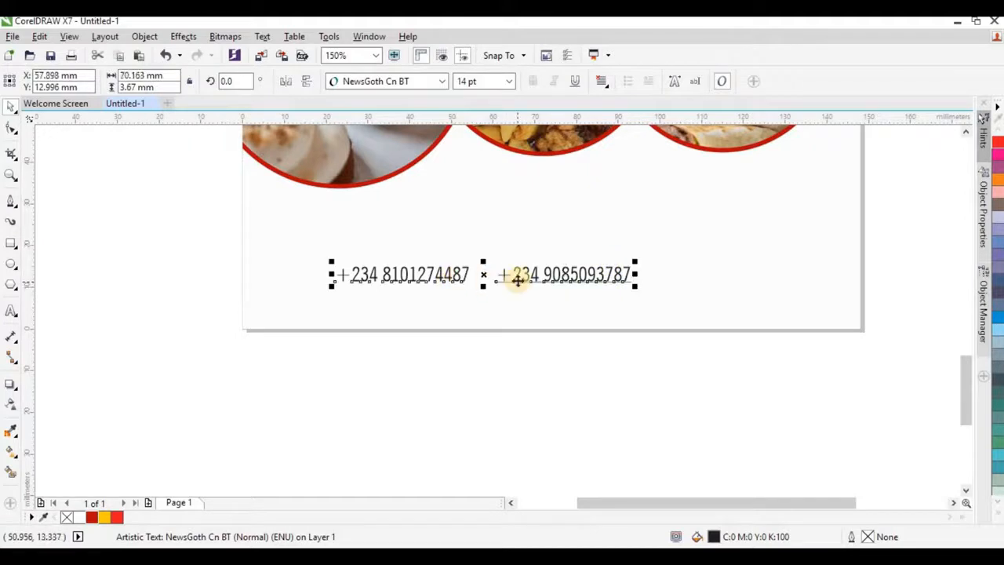
{"action": "left_click_drag", "start_coordinate": [520, 277], "coordinate": [552, 287]}
{"action": "left_click", "coordinate": [633, 246]}
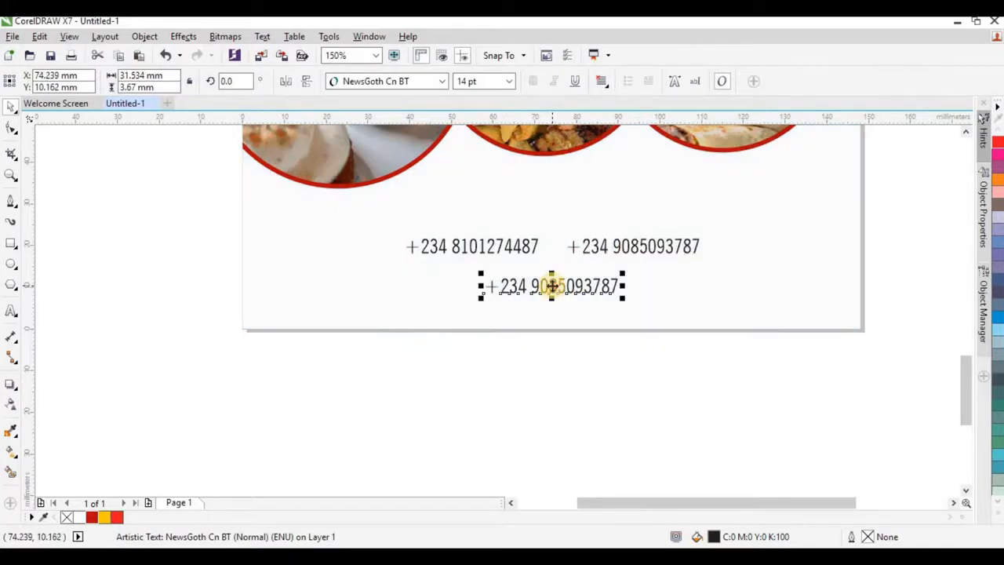
Step: Retype the copy below the phone numbers as 'spicycuisineofficial' and centre it on the page
{"action": "double_click", "coordinate": [549, 287]}
{"action": "key", "text": "ctrl+a"}
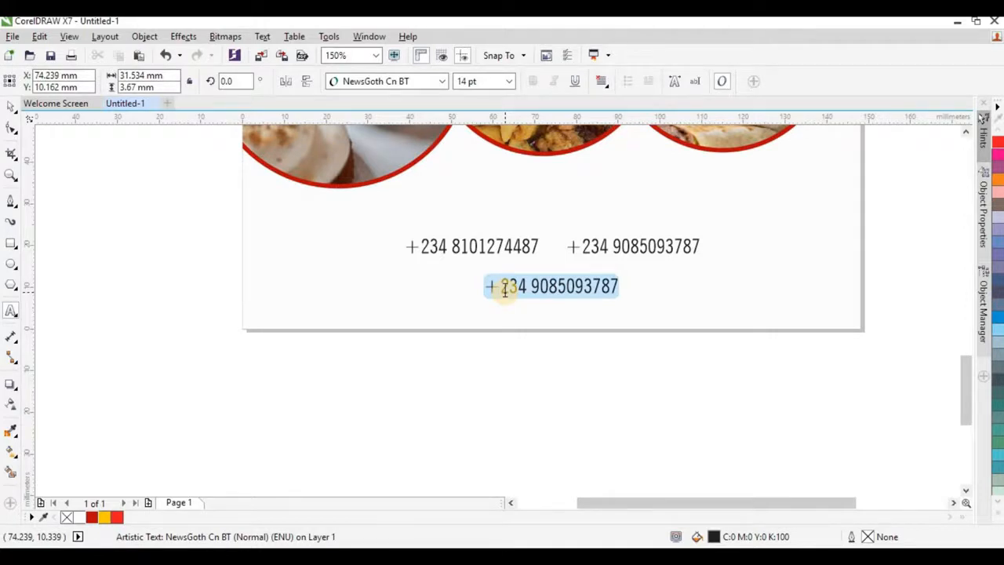
{"action": "type", "text": "spicycuisineofficial"}
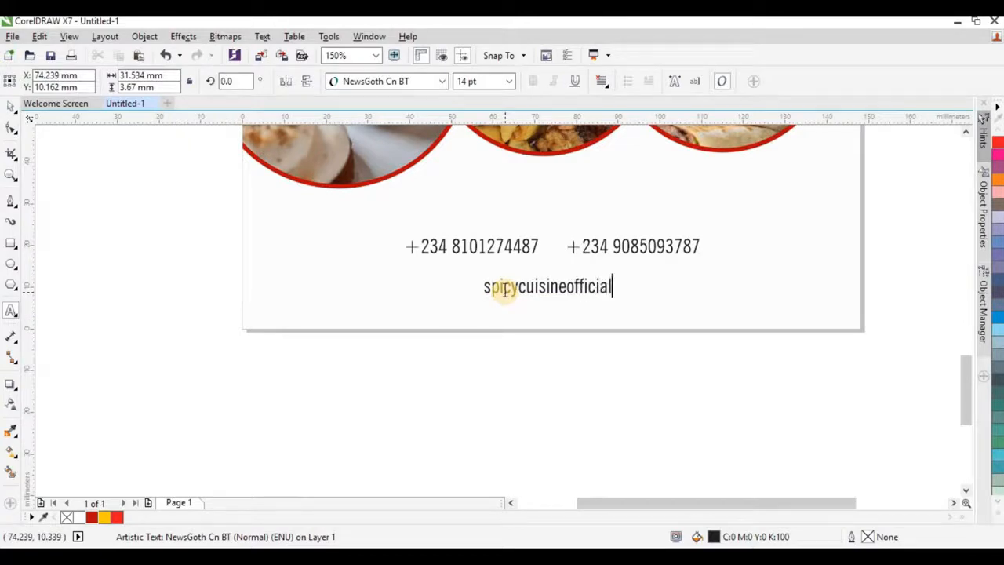
{"action": "left_click", "coordinate": [9, 108]}
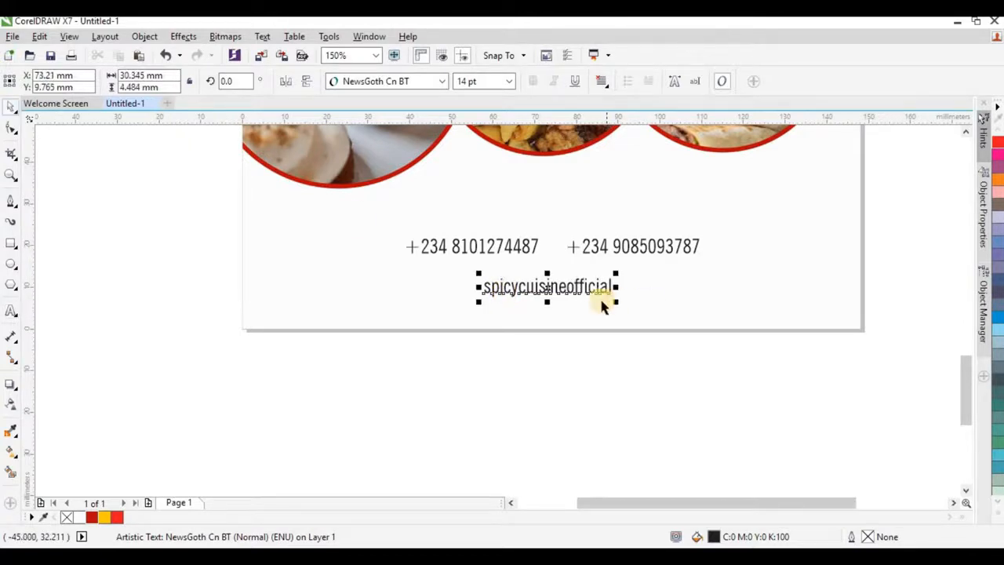
{"action": "left_click_drag", "start_coordinate": [598, 290], "coordinate": [603, 287]}
{"action": "left_click", "coordinate": [656, 297], "text": "shift"}
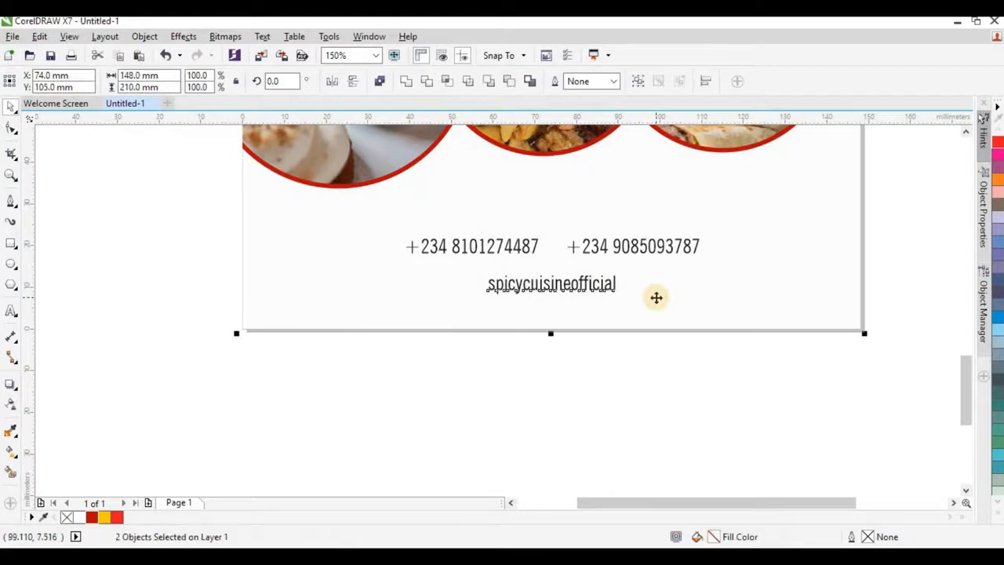
{"action": "left_click", "coordinate": [601, 283]}
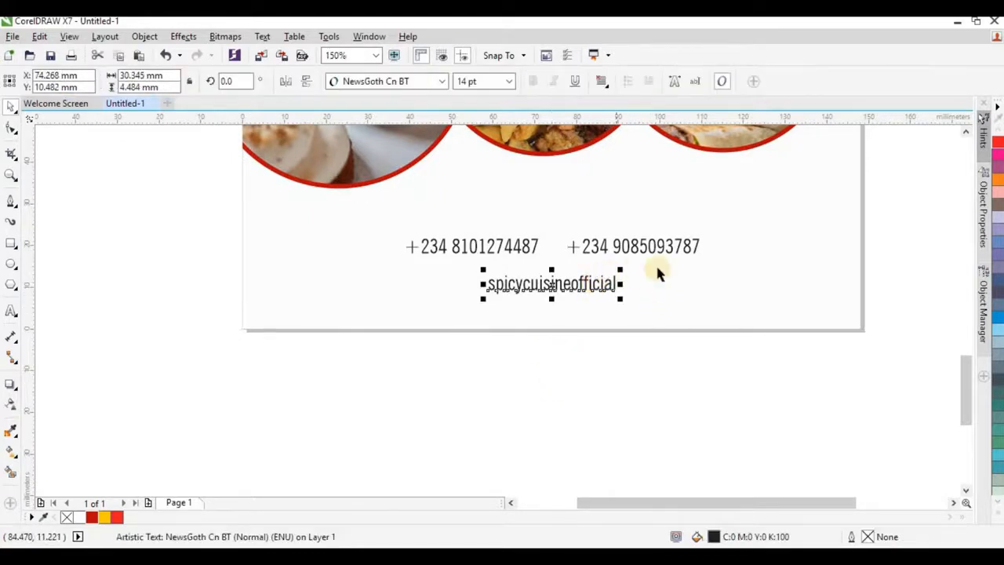
{"action": "left_click", "coordinate": [676, 304], "text": "shift"}
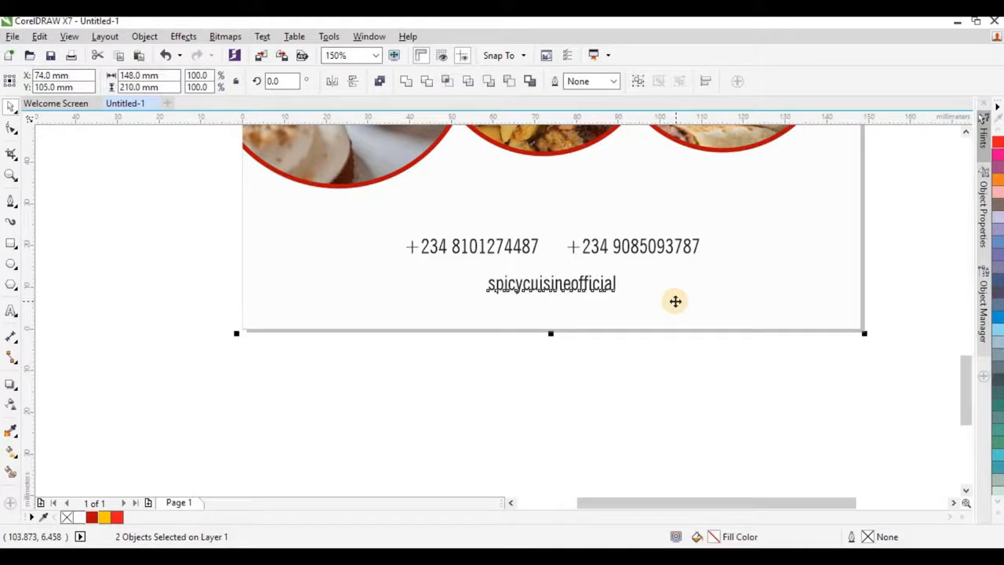
{"action": "key", "text": "e"}
{"action": "left_click", "coordinate": [581, 362]}
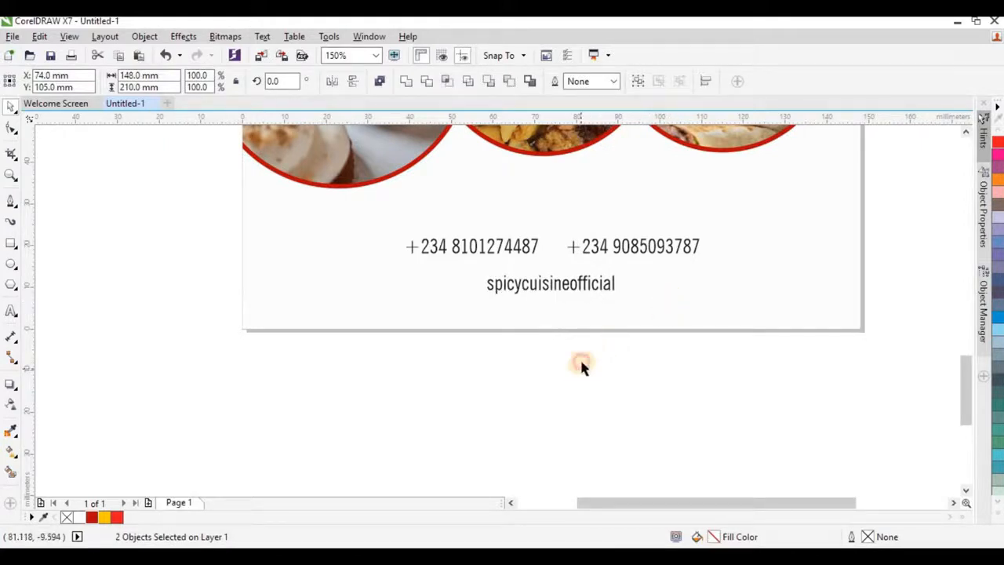
Step: Spread the two phone numbers further apart, the second right and the first left
{"action": "left_click", "coordinate": [611, 242]}
{"action": "mouse_move", "coordinate": [633, 247]}
{"action": "left_mouse_down"}
{"action": "mouse_move", "coordinate": [656, 249]}
{"action": "mouse_move", "coordinate": [642, 248]}
{"action": "left_mouse_up"}
{"action": "left_click", "coordinate": [520, 251]}
{"action": "left_click", "coordinate": [522, 247]}
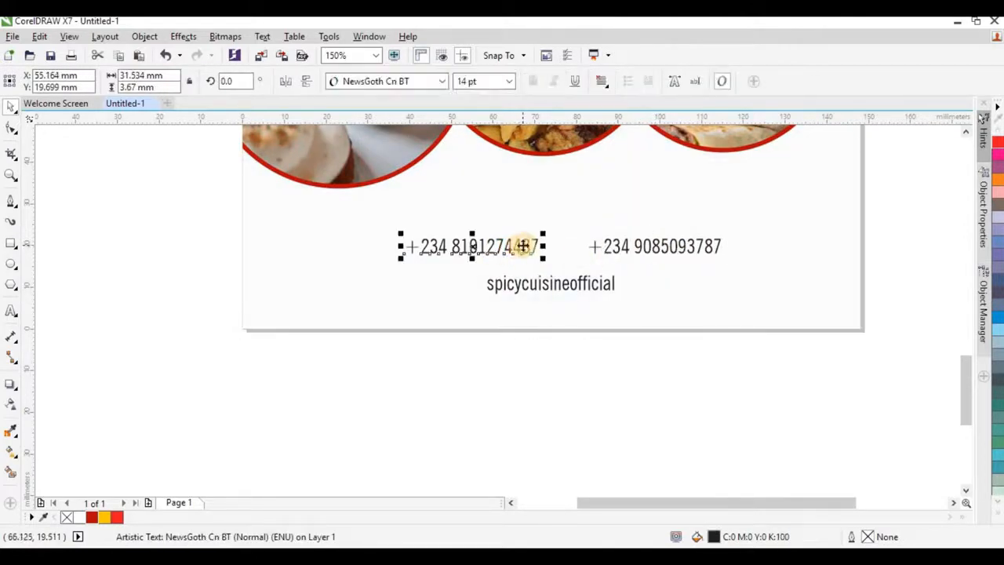
{"action": "left_click_drag", "start_coordinate": [516, 247], "coordinate": [514, 246]}
{"action": "left_click", "coordinate": [469, 382]}
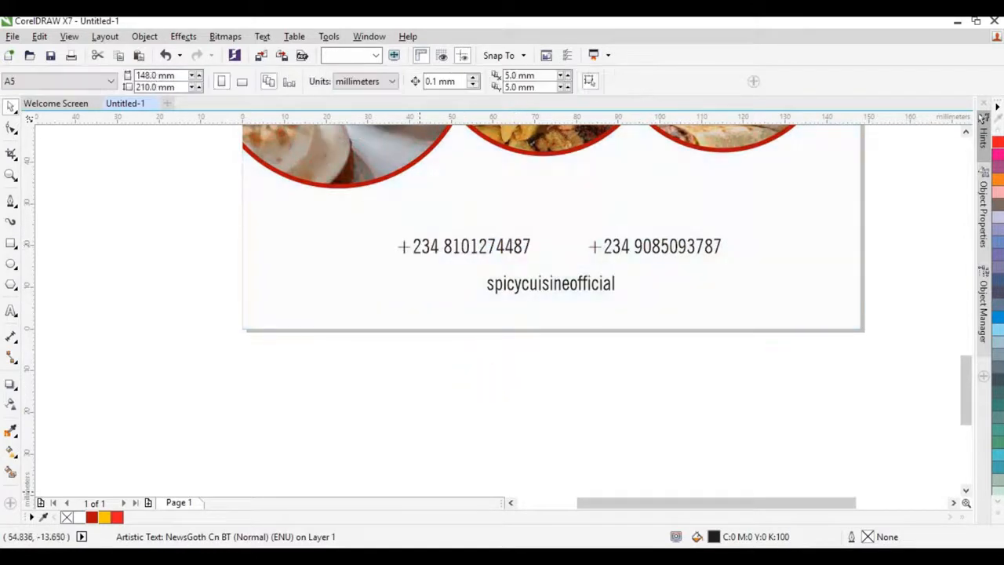
{"action": "key", "text": "alt+Tab"}
Step: Import the Instagram, phone and WhatsApp icon images and shrink the phone icon to about a third
{"action": "left_click", "coordinate": [776, 240]}
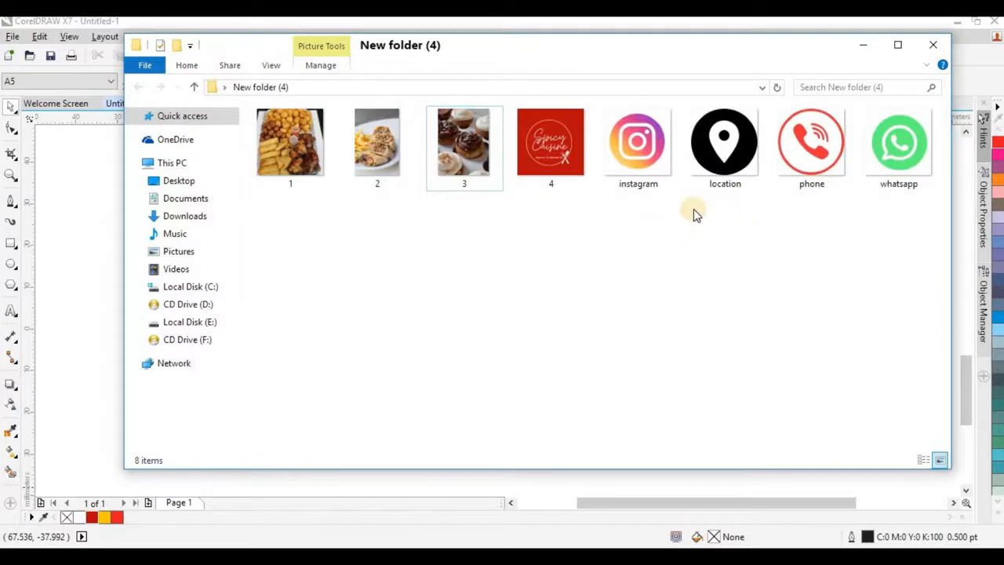
{"action": "left_click", "coordinate": [657, 163]}
{"action": "left_click", "coordinate": [819, 168], "text": "ctrl"}
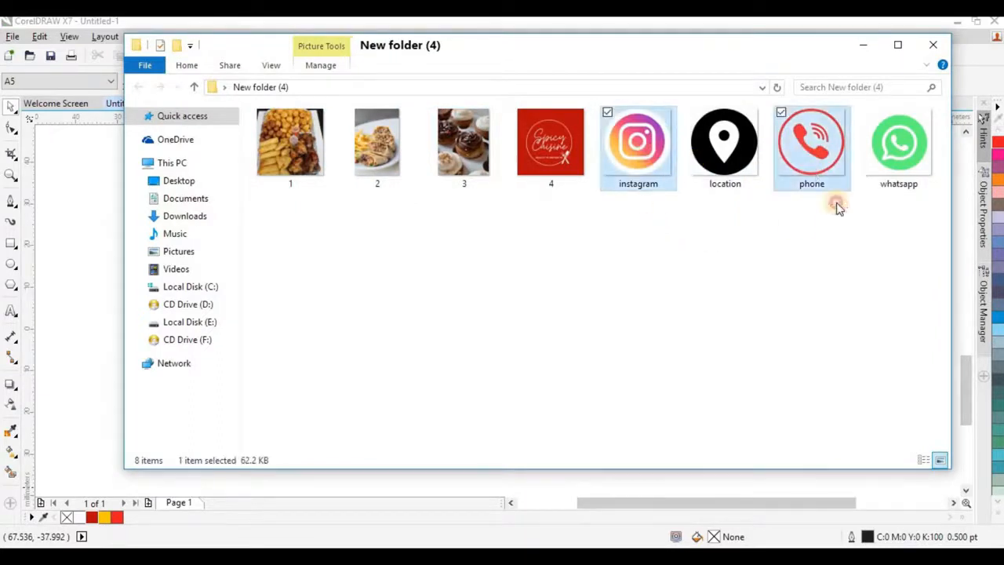
{"action": "left_click", "coordinate": [888, 152], "text": "ctrl"}
{"action": "left_click_drag", "start_coordinate": [888, 153], "coordinate": [248, 393]}
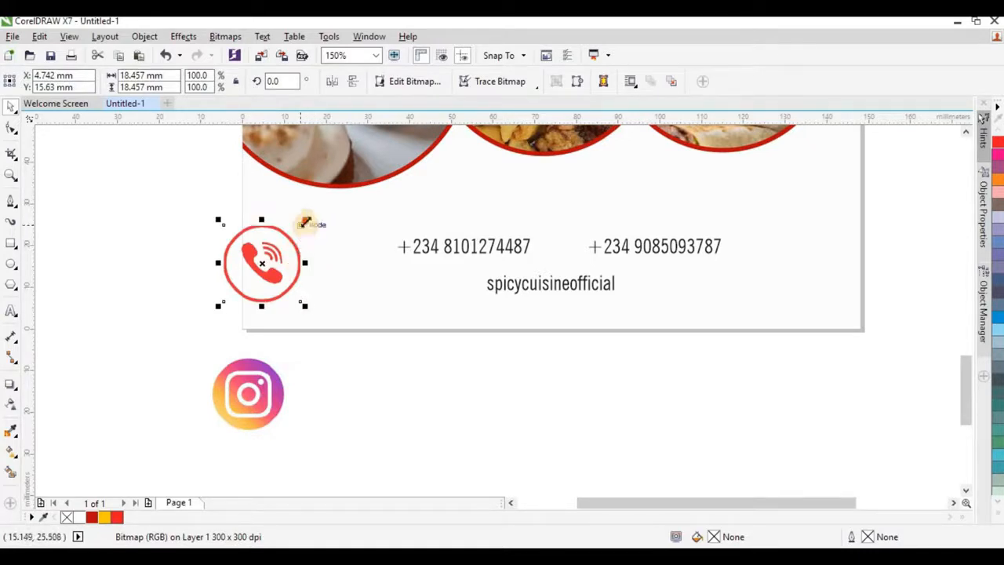
{"action": "left_click_drag", "start_coordinate": [309, 223], "coordinate": [391, 247]}
Step: Shrink the Instagram and WhatsApp icons and place them in the contact row beside the handle and number
{"action": "left_click", "coordinate": [322, 375]}
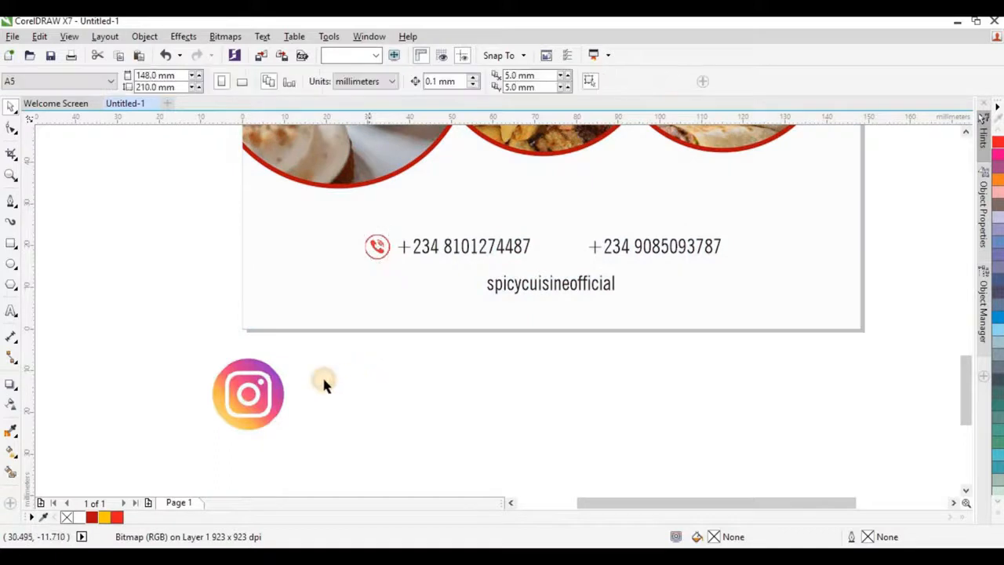
{"action": "left_click_drag", "start_coordinate": [274, 386], "coordinate": [411, 362]}
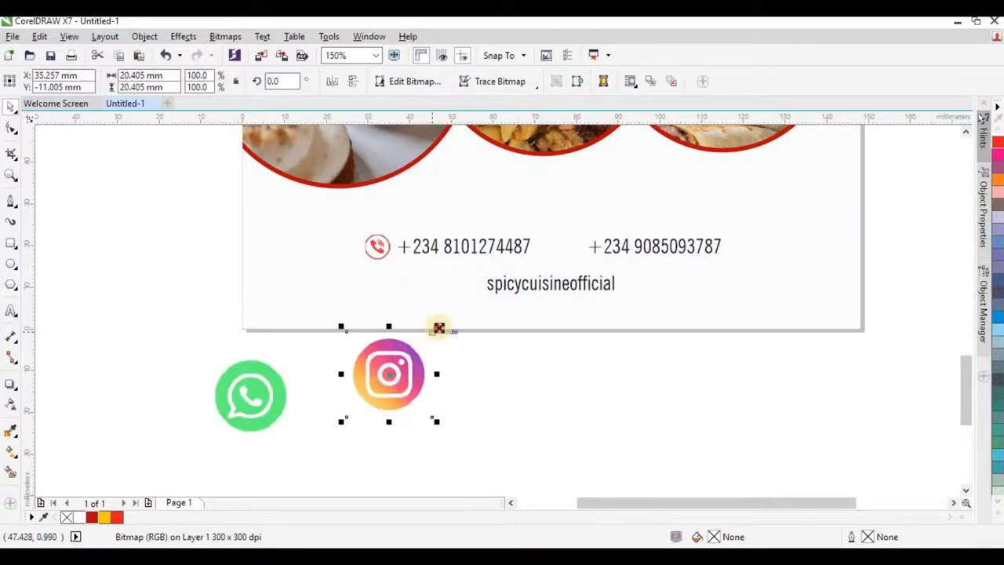
{"action": "left_click_drag", "start_coordinate": [432, 327], "coordinate": [400, 362]}
{"action": "left_click_drag", "start_coordinate": [387, 374], "coordinate": [464, 285]}
{"action": "left_click", "coordinate": [459, 360]}
{"action": "left_click", "coordinate": [258, 399]}
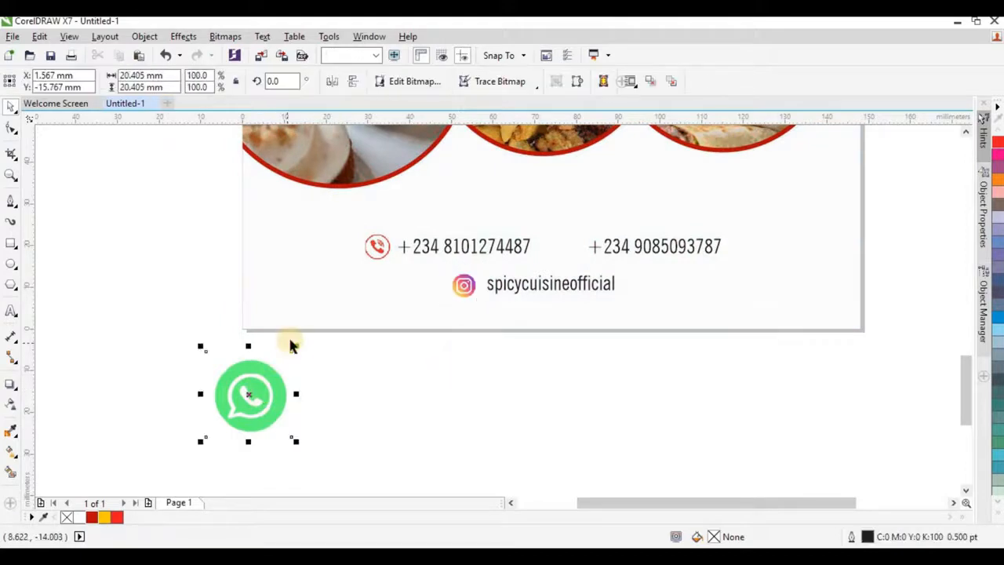
{"action": "left_click_drag", "start_coordinate": [291, 352], "coordinate": [571, 246]}
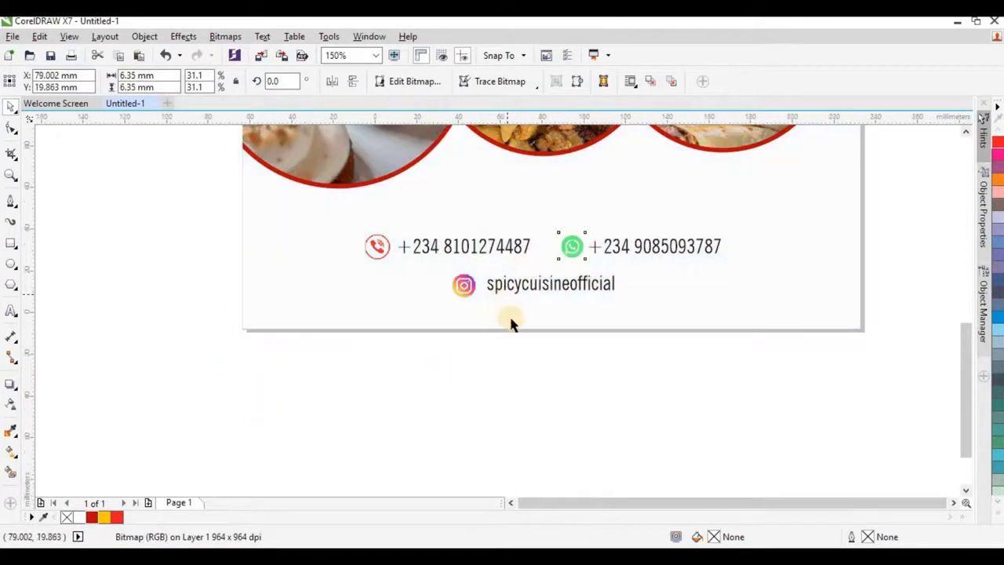
{"action": "scroll", "coordinate": [511, 321], "scroll_direction": "down", "scroll_amount": 5}
{"action": "scroll", "coordinate": [541, 253], "scroll_direction": "up", "scroll_amount": 1}
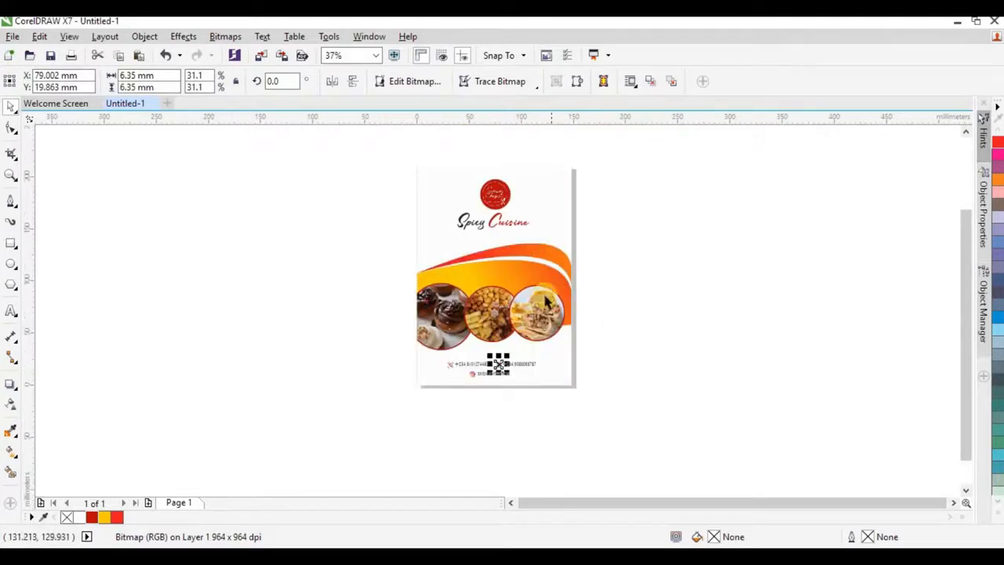
{"action": "left_click", "coordinate": [630, 345]}
{"action": "scroll", "coordinate": [515, 381], "scroll_direction": "up", "scroll_amount": 2}
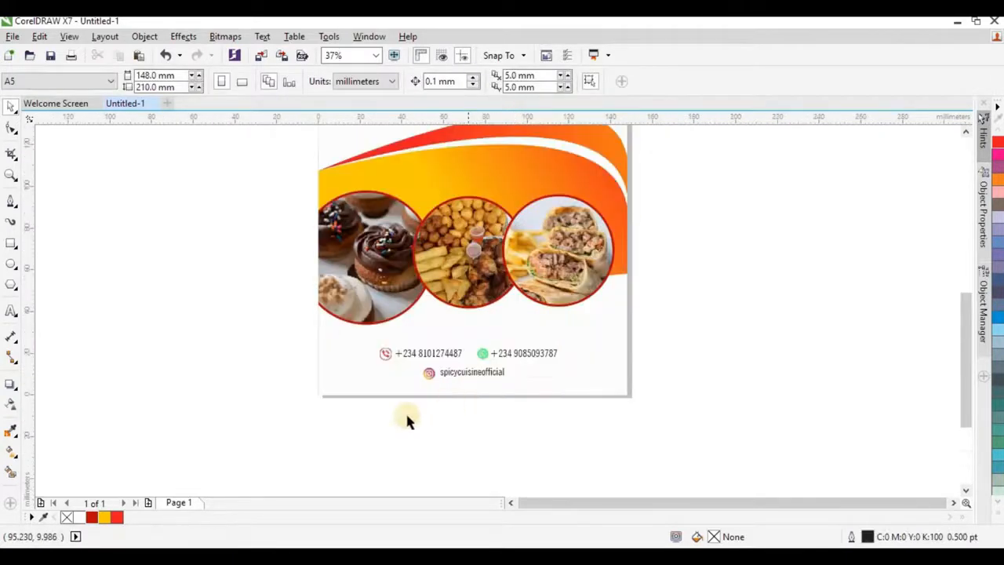
Step: Group the six contact objects, centre the group on the page and nudge it up slightly
{"action": "left_click_drag", "start_coordinate": [354, 430], "coordinate": [587, 336]}
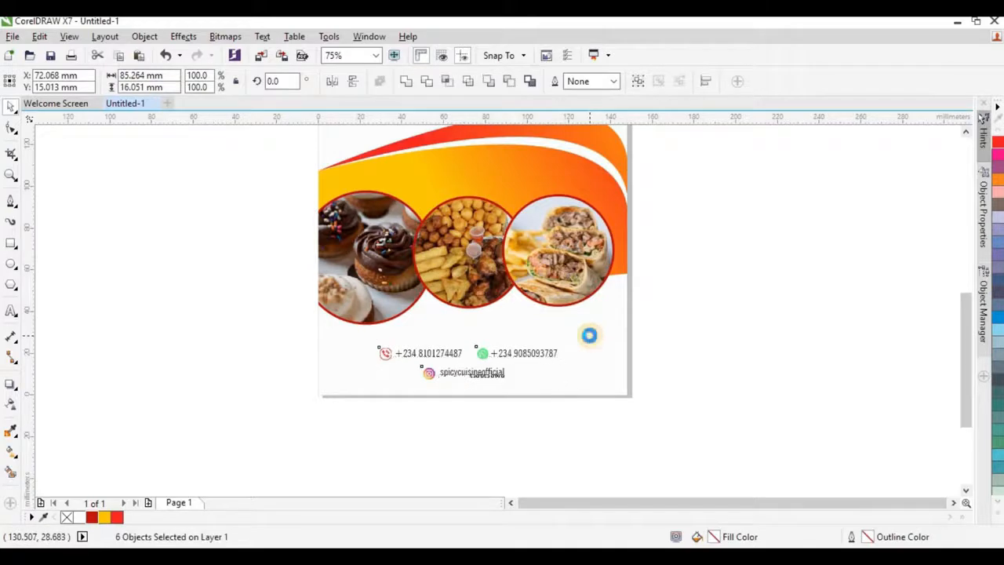
{"action": "key", "text": "ctrl+g"}
{"action": "key", "text": "c"}
{"action": "left_click", "coordinate": [540, 415]}
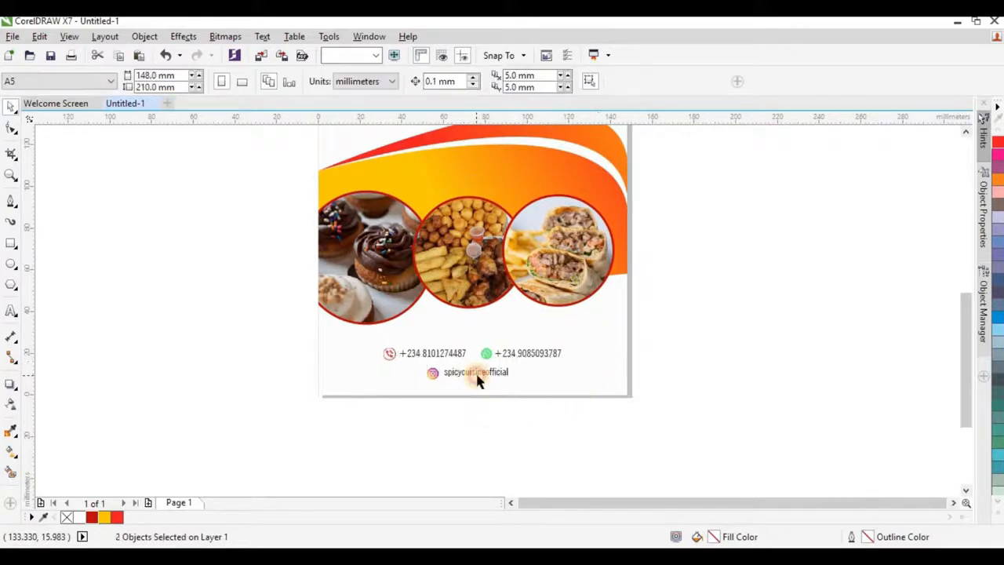
{"action": "left_click", "coordinate": [479, 375]}
{"action": "scroll", "coordinate": [479, 374], "scroll_direction": "up", "scroll_amount": 1}
{"action": "left_click_drag", "start_coordinate": [551, 339], "coordinate": [551, 333]}
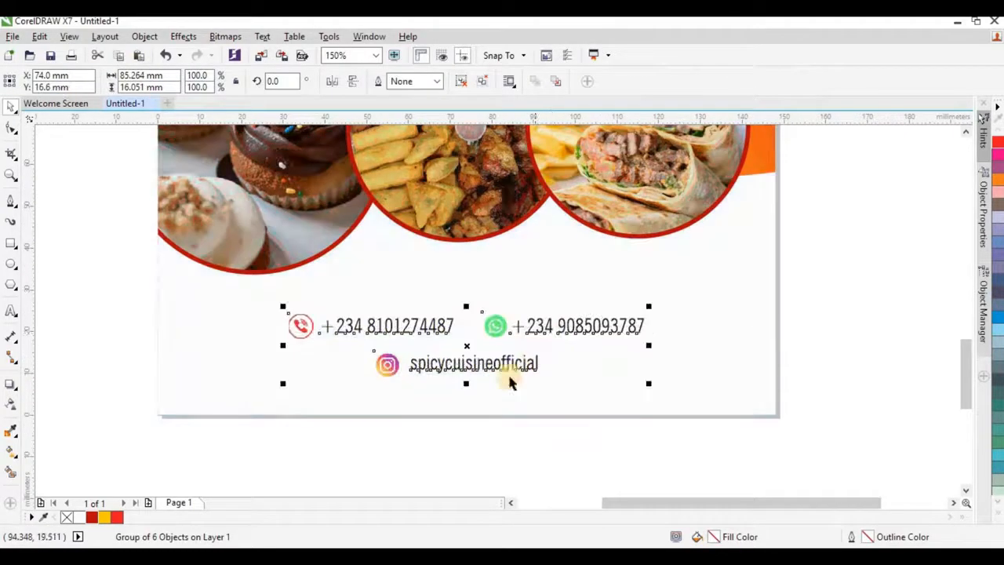
{"action": "scroll", "coordinate": [508, 377], "scroll_direction": "down", "scroll_amount": 1}
{"action": "scroll", "coordinate": [659, 344], "scroll_direction": "down", "scroll_amount": 1}
{"action": "left_click", "coordinate": [737, 348]}
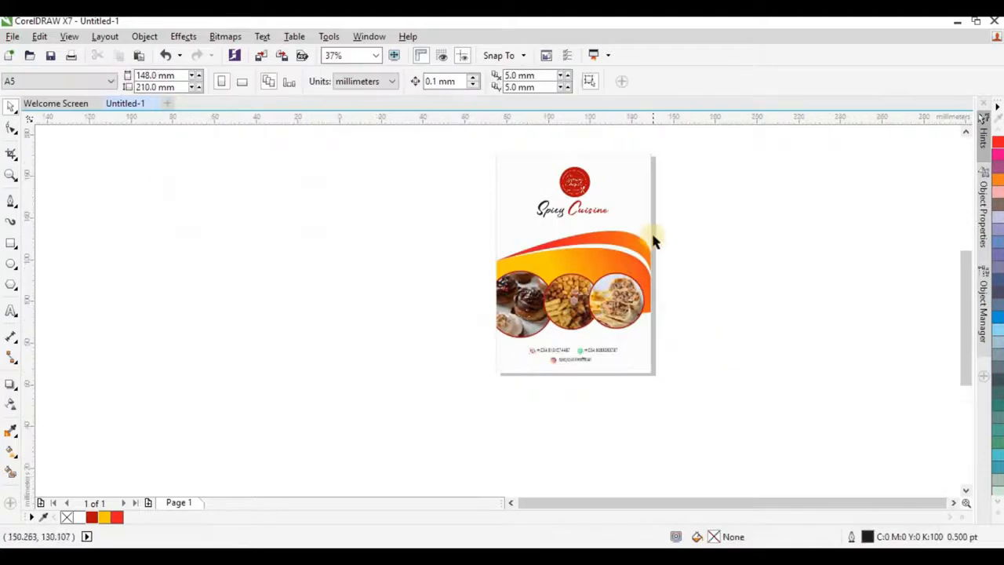
{"action": "scroll", "coordinate": [654, 237], "scroll_direction": "up", "scroll_amount": 1}
Step: Type the two-line tagline listing Small chops, Cupcakes, Barbecue, Breakfast and launch packages beside the page
{"action": "left_click", "coordinate": [11, 312]}
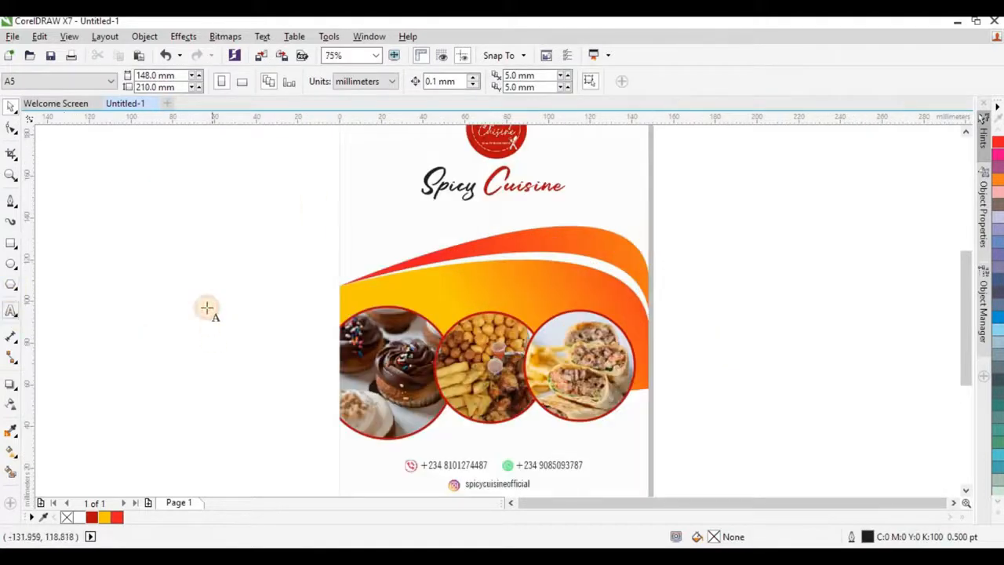
{"action": "left_click", "coordinate": [167, 254]}
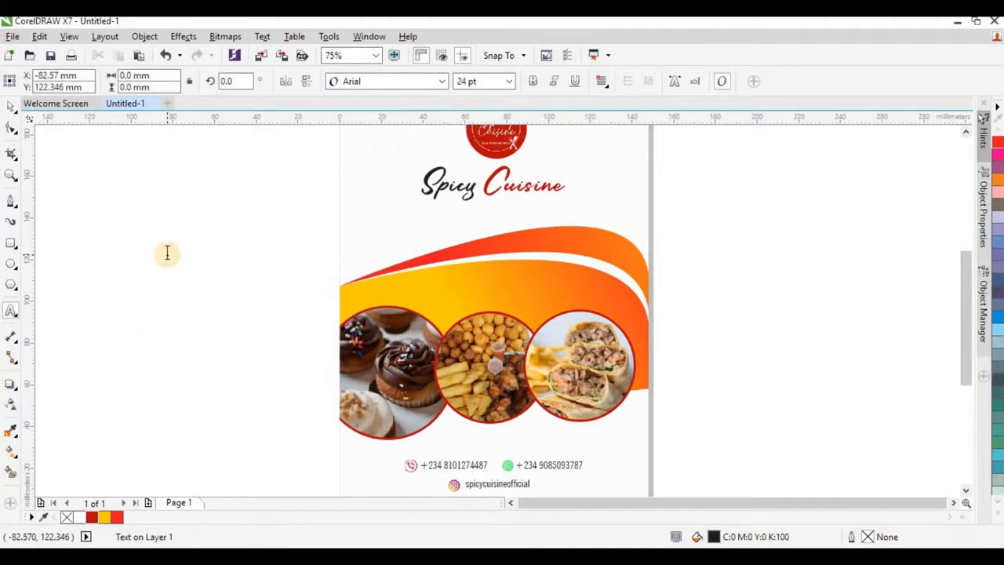
{"action": "type", "text": "Sm"}
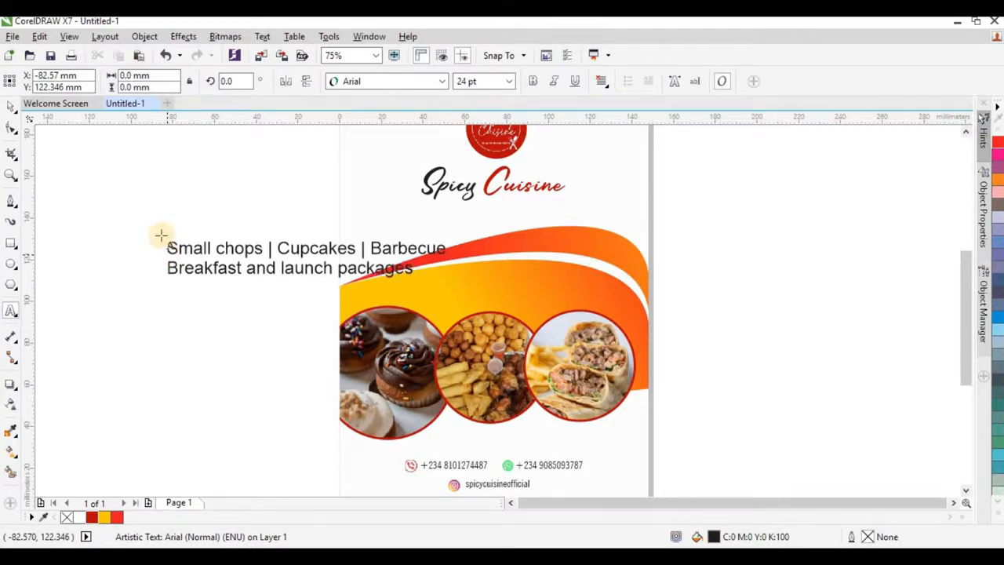
Step: Set the tagline in NewsGoth Cn BT, centre-aligned, and scale it down onto the orange swoosh
{"action": "left_click", "coordinate": [441, 81]}
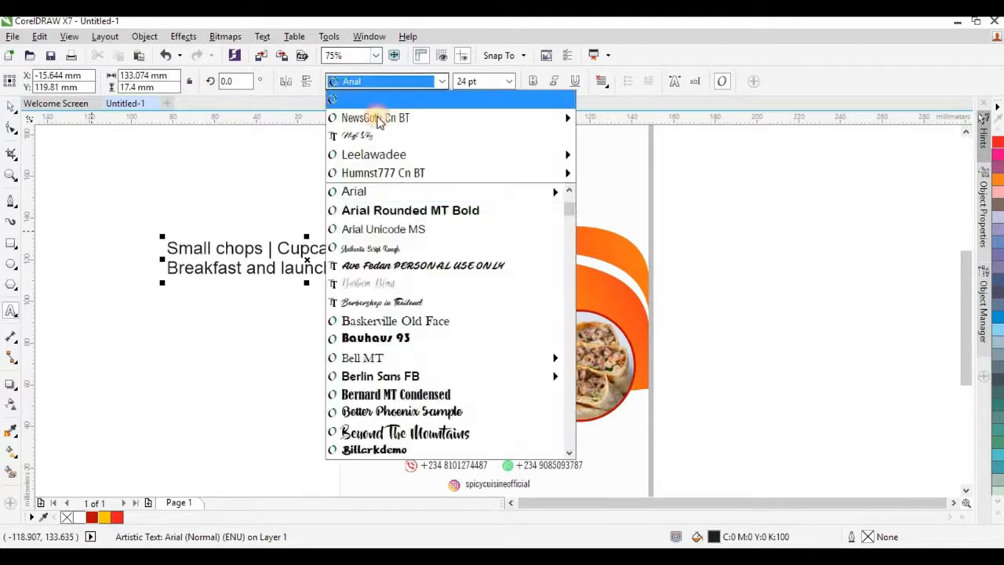
{"action": "left_click", "coordinate": [381, 118]}
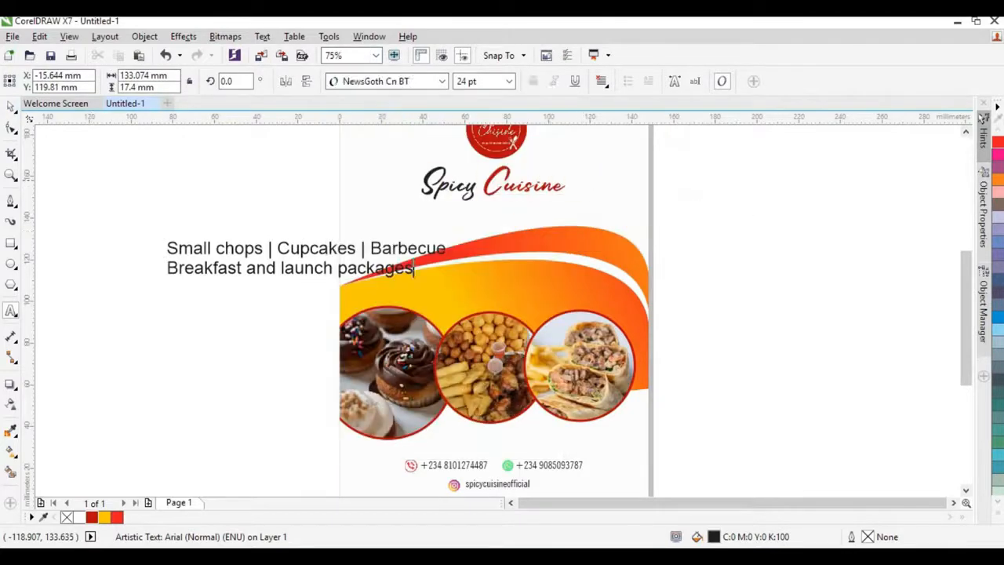
{"action": "left_click", "coordinate": [10, 105]}
{"action": "left_click", "coordinate": [441, 81]}
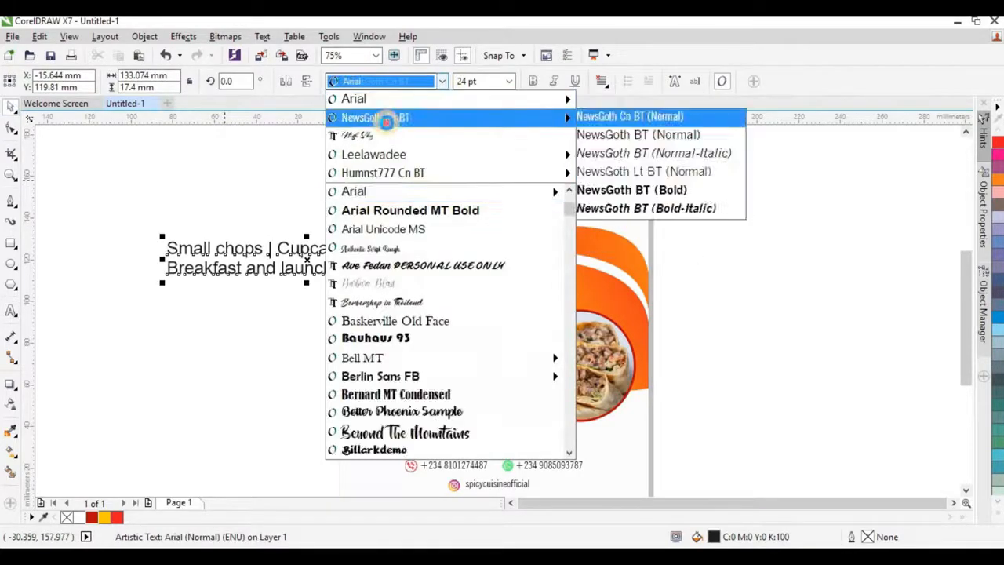
{"action": "left_click", "coordinate": [383, 117]}
{"action": "left_click", "coordinate": [601, 80]}
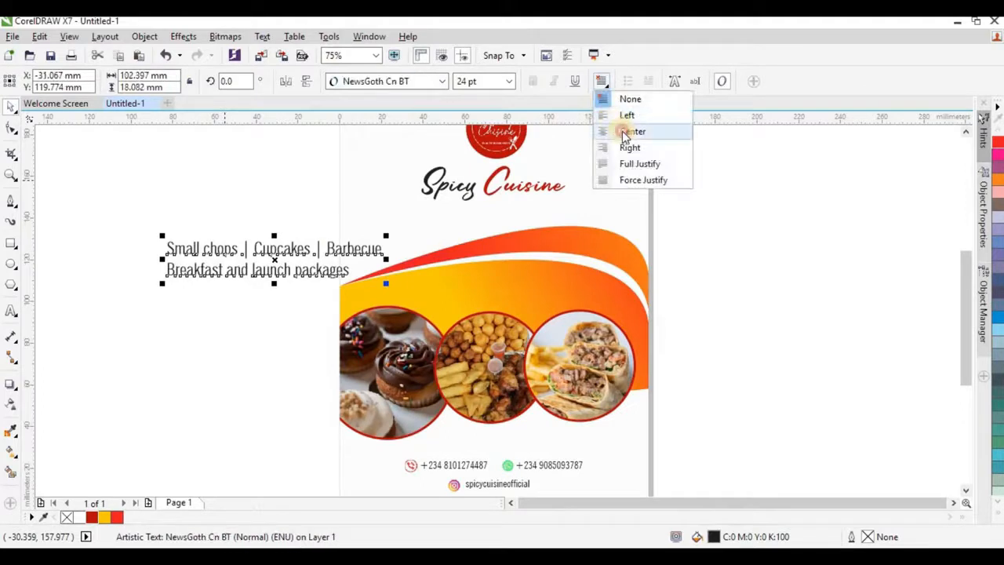
{"action": "left_click", "coordinate": [630, 131]}
{"action": "left_click_drag", "start_coordinate": [390, 285], "coordinate": [546, 299]}
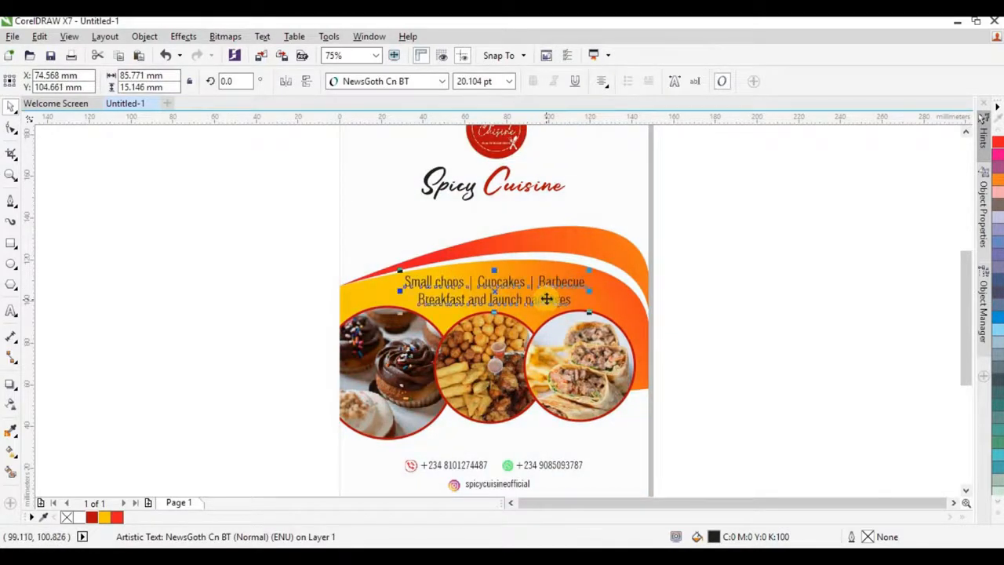
{"action": "left_click", "coordinate": [628, 297]}
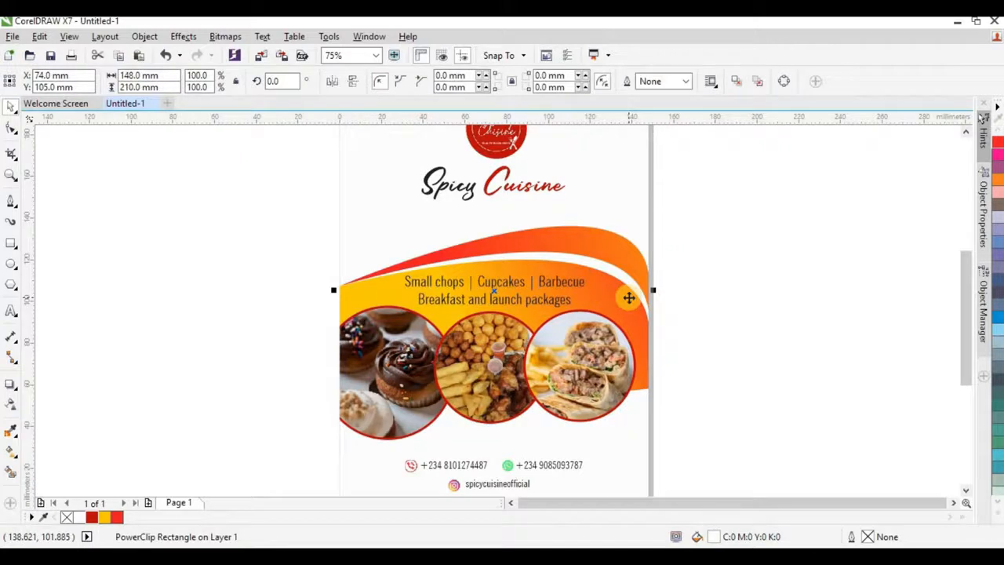
Step: Inside the swoosh PowerClip, move the gradient's red node further right
{"action": "left_click", "coordinate": [751, 290]}
{"action": "double_click", "coordinate": [639, 306]}
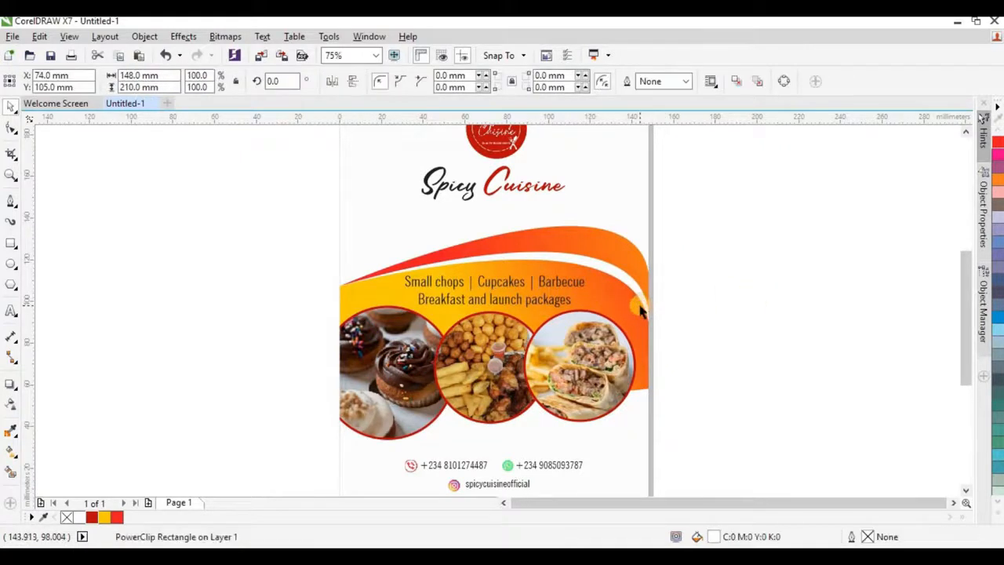
{"action": "left_click", "coordinate": [605, 287]}
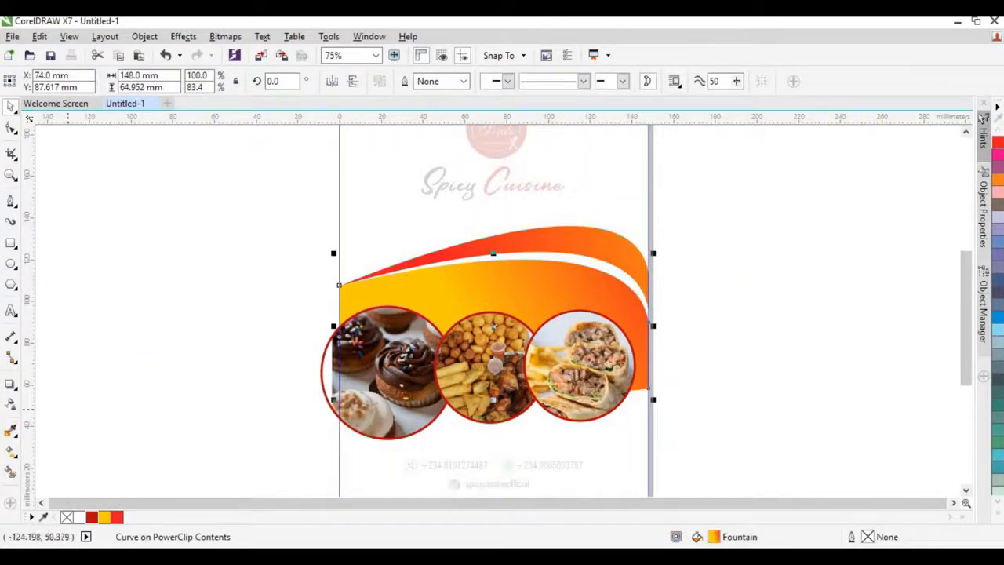
{"action": "left_click", "coordinate": [11, 451]}
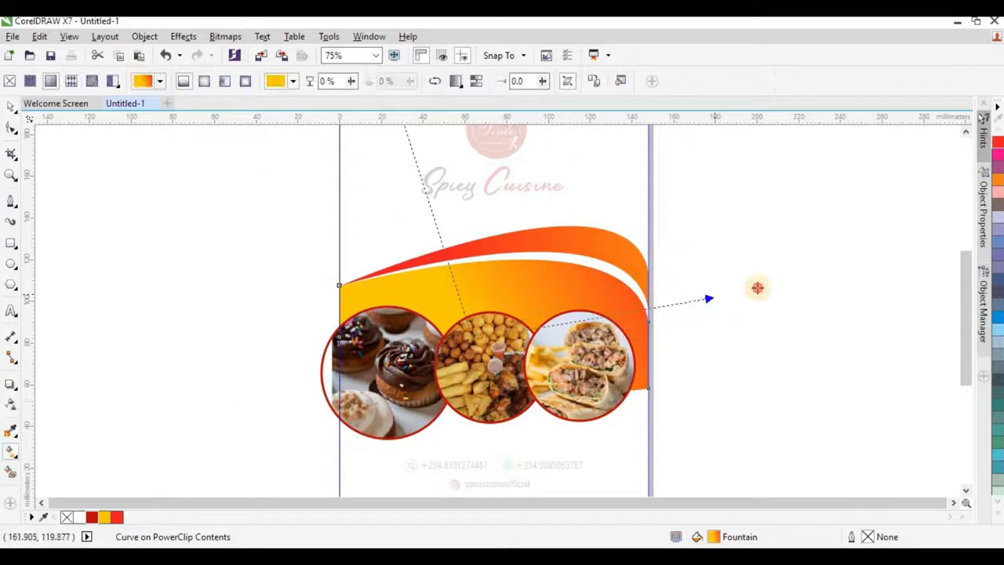
{"action": "left_click_drag", "start_coordinate": [757, 288], "coordinate": [846, 251]}
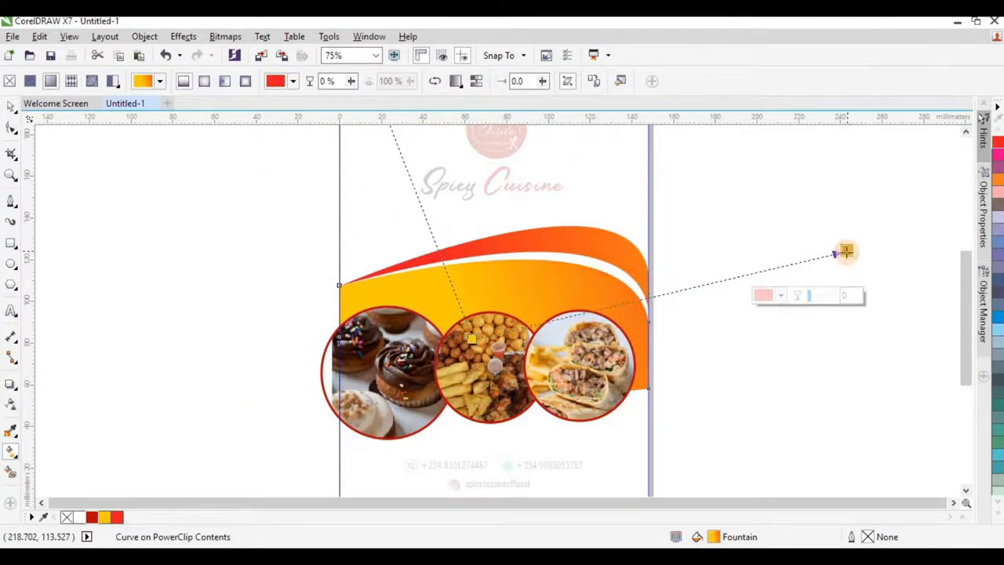
{"action": "left_click", "coordinate": [11, 105]}
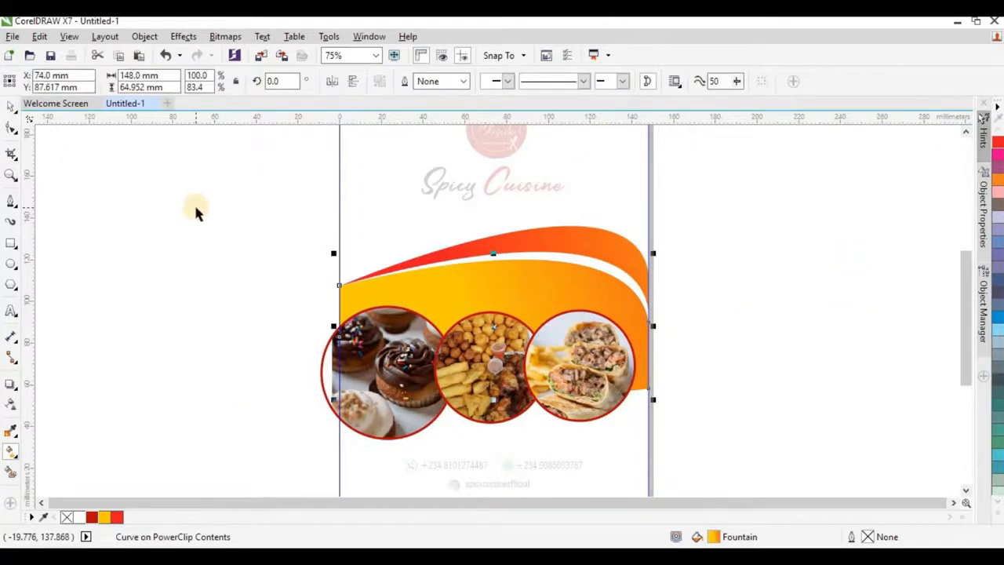
{"action": "left_click", "coordinate": [247, 257], "text": "ctrl"}
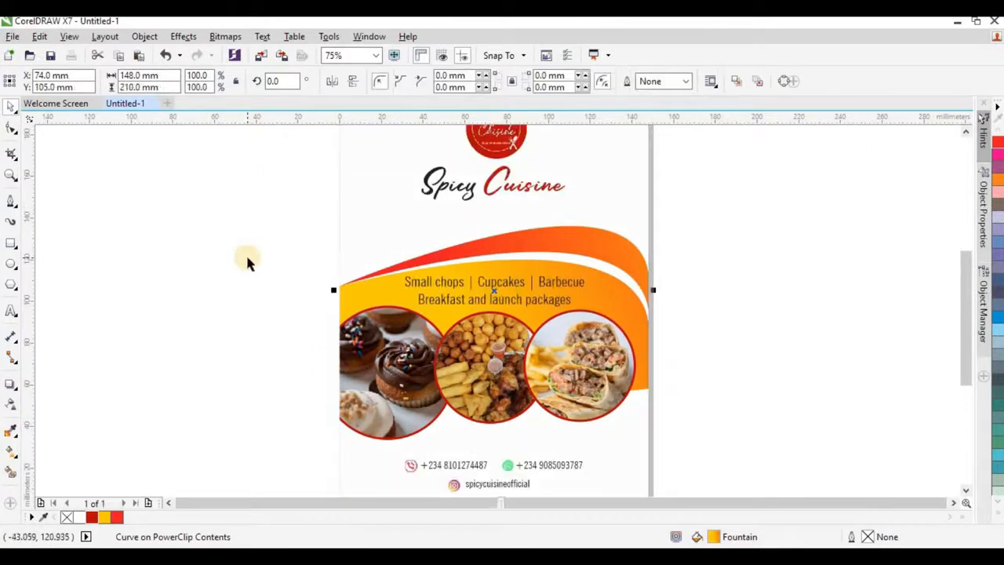
{"action": "left_click", "coordinate": [247, 263]}
{"action": "scroll", "coordinate": [484, 287], "scroll_direction": "down", "scroll_amount": 2}
{"action": "scroll", "coordinate": [484, 249], "scroll_direction": "up", "scroll_amount": 2}
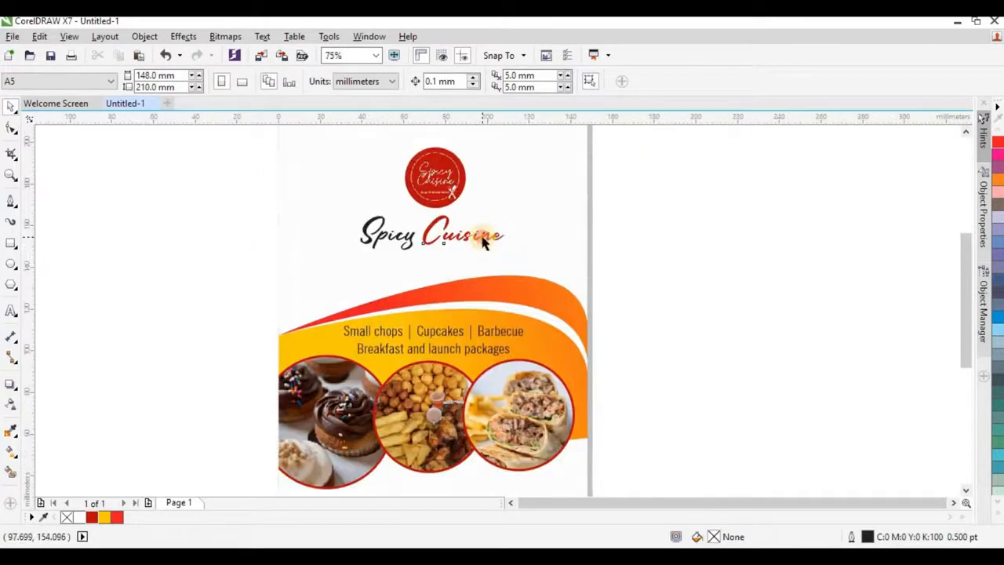
Step: Enlarge the Spicy Cuisine title to about 121% and nudge the logo slightly higher
{"action": "left_click", "coordinate": [483, 243]}
{"action": "left_click", "coordinate": [406, 239], "text": "shift"}
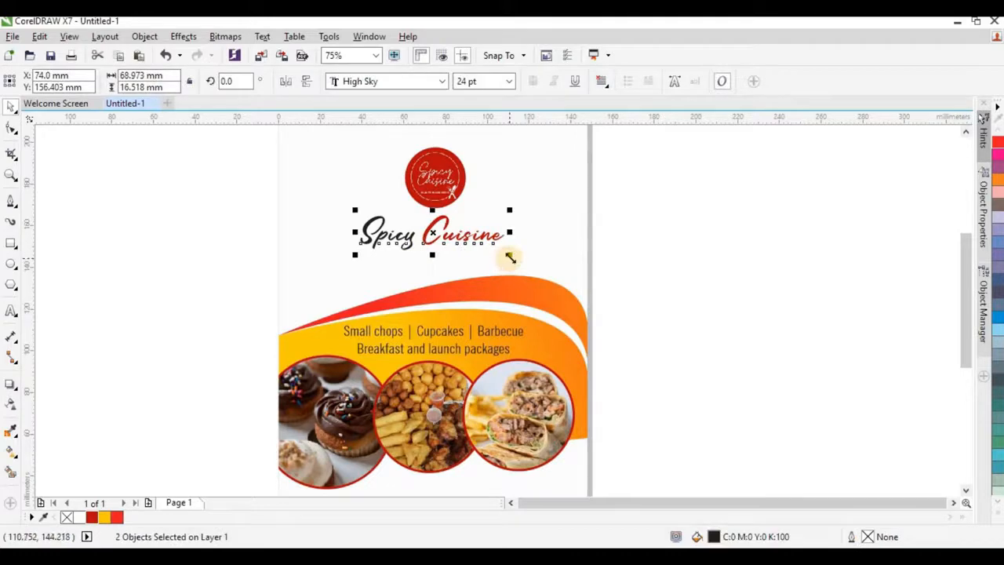
{"action": "left_click_drag", "start_coordinate": [510, 257], "coordinate": [522, 264]}
{"action": "scroll", "coordinate": [600, 242], "scroll_direction": "down", "scroll_amount": 2}
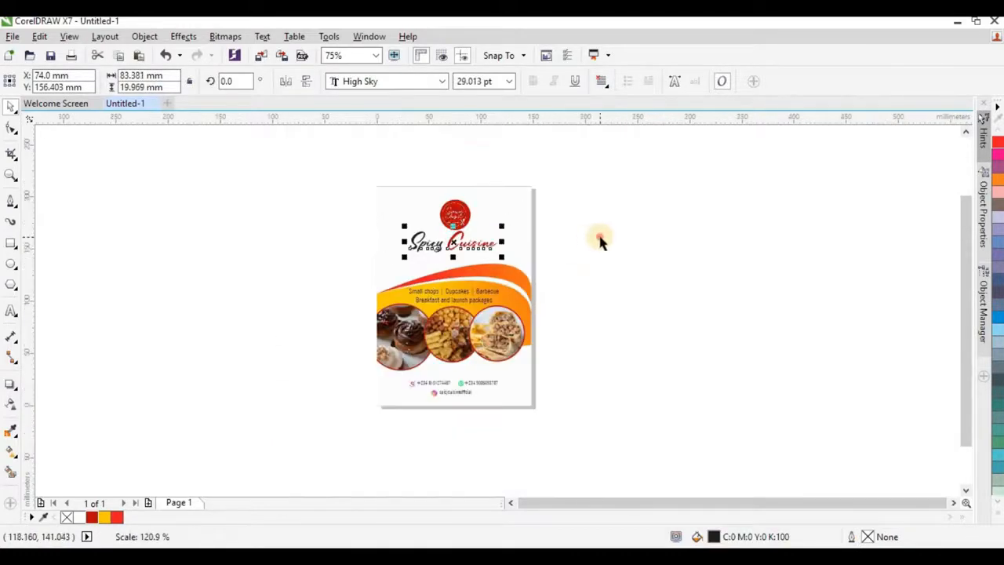
{"action": "left_click", "coordinate": [600, 238]}
{"action": "scroll", "coordinate": [454, 202], "scroll_direction": "up", "scroll_amount": 2}
{"action": "left_click_drag", "start_coordinate": [466, 241], "coordinate": [468, 235]}
{"action": "scroll", "coordinate": [593, 241], "scroll_direction": "down", "scroll_amount": 2}
{"action": "left_click", "coordinate": [706, 230]}
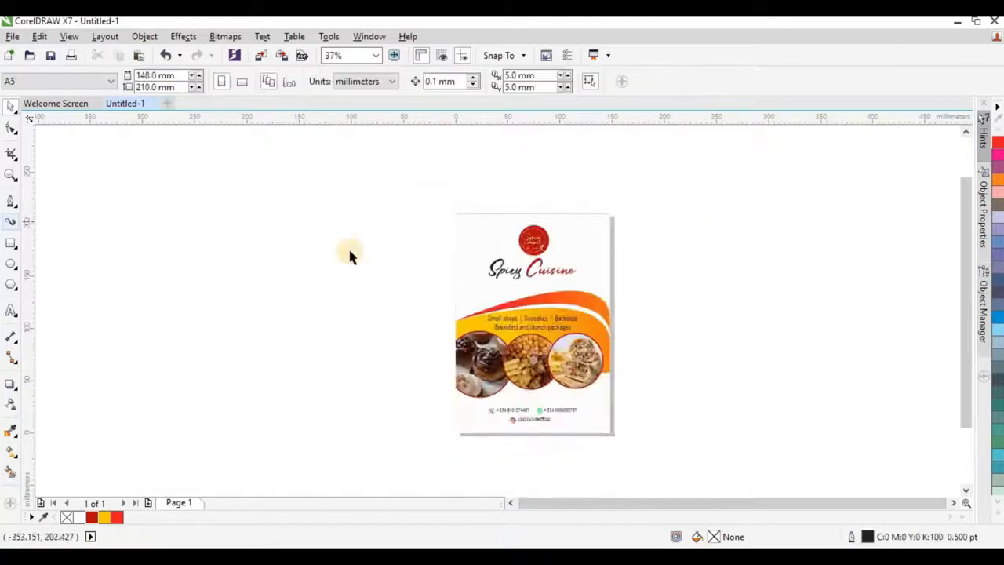
{"action": "scroll", "coordinate": [578, 280], "scroll_direction": "up", "scroll_amount": 2}
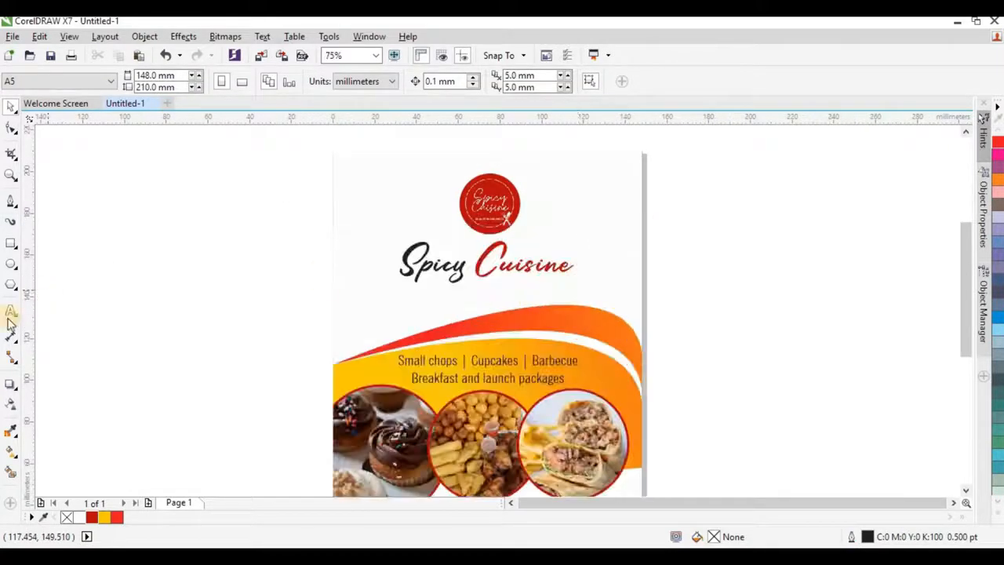
Step: Type the tagline '...Quality Is Our Reciep' as a new text line beside the page
{"action": "left_click", "coordinate": [11, 311]}
{"action": "left_click", "coordinate": [182, 312]}
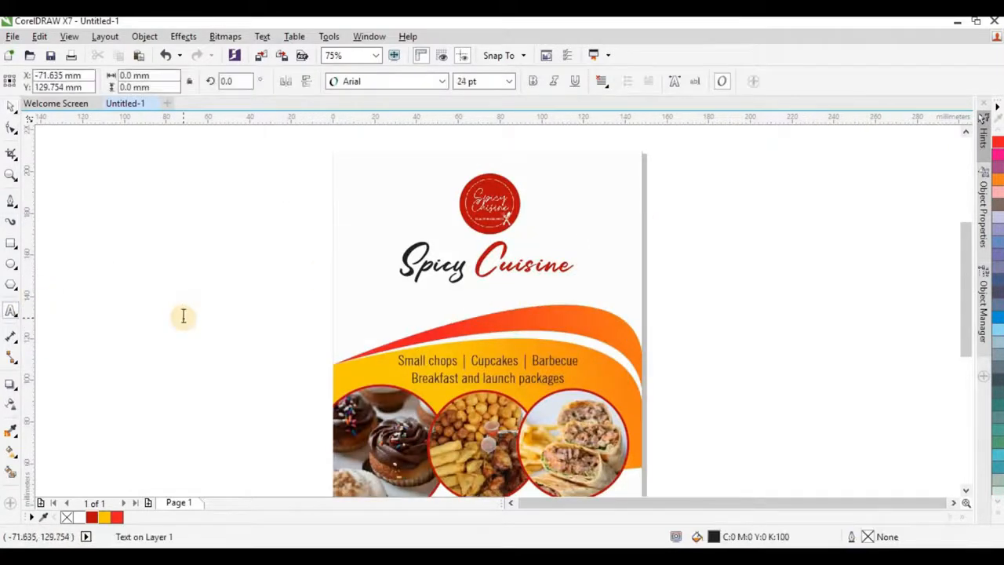
{"action": "type", "text": "...Quality is our re"}
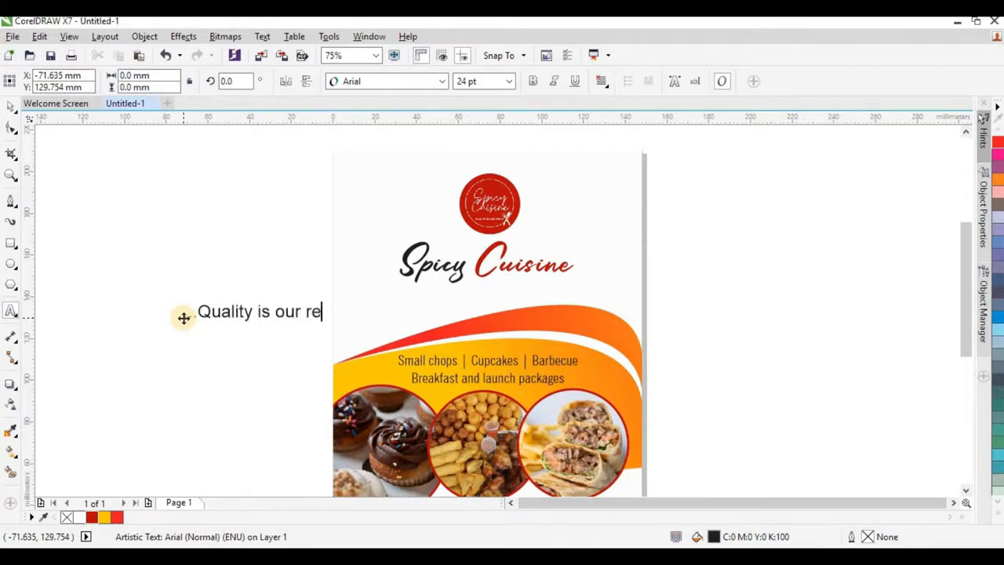
{"action": "type", "text": "p"}
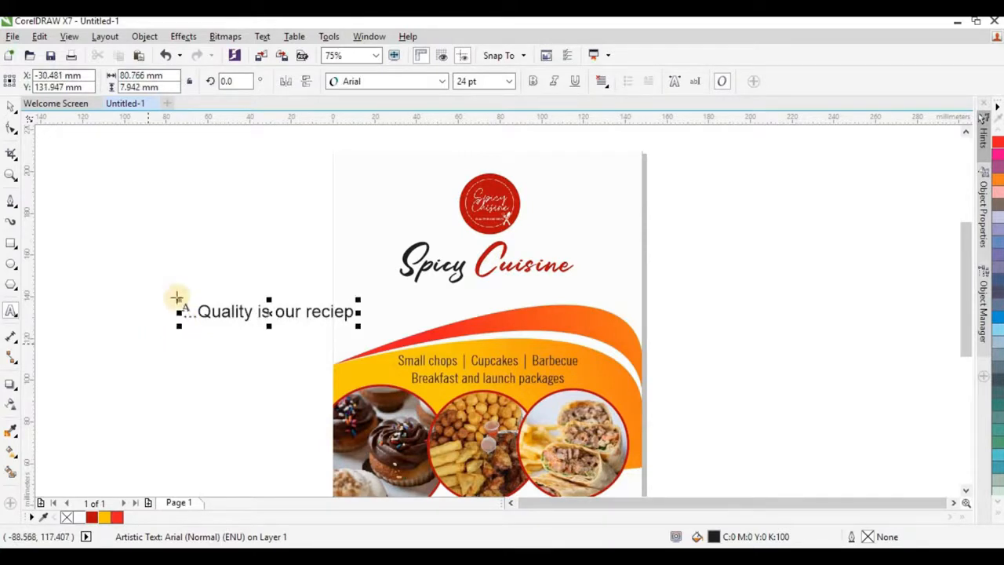
Step: Convert the tagline to Title Case
{"action": "left_click", "coordinate": [9, 108]}
{"action": "left_click", "coordinate": [262, 36]}
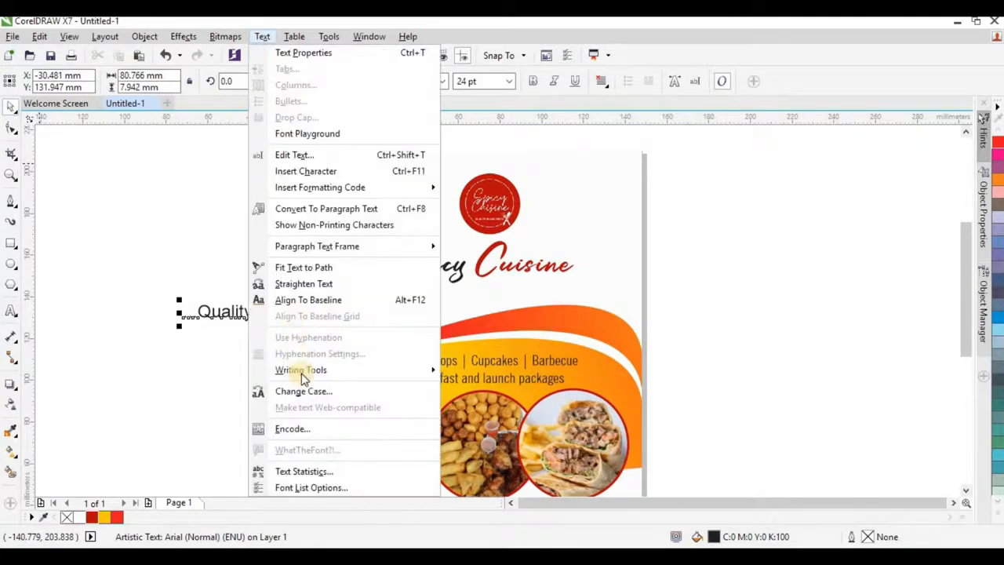
{"action": "left_click", "coordinate": [303, 391]}
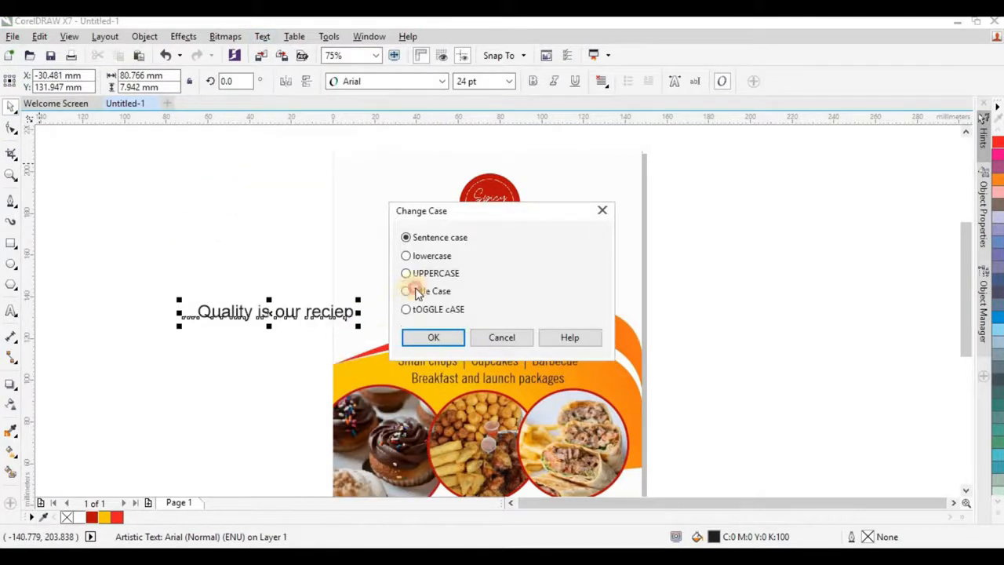
{"action": "left_click", "coordinate": [417, 293]}
{"action": "left_click", "coordinate": [435, 337]}
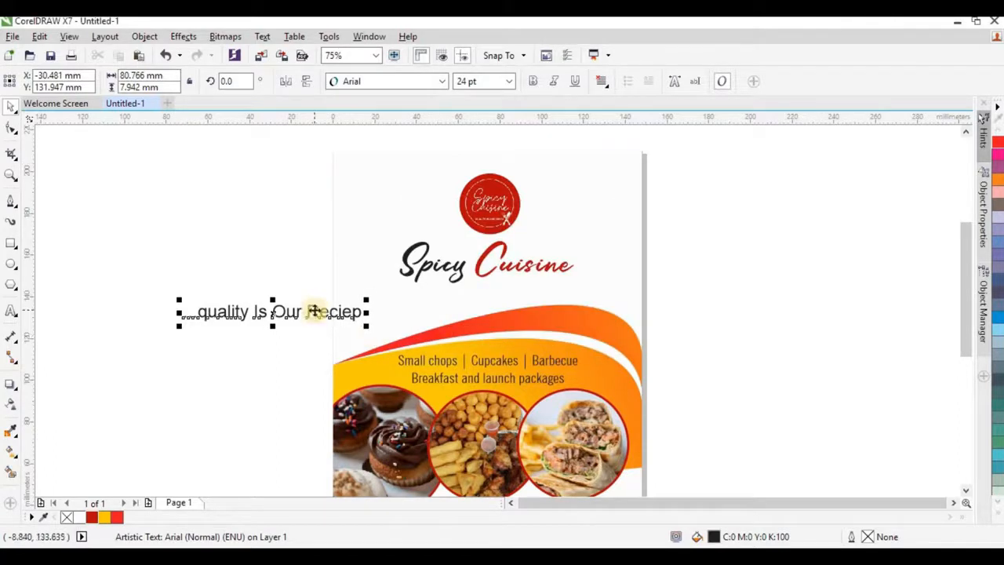
{"action": "left_click", "coordinate": [315, 310]}
{"action": "left_click", "coordinate": [262, 36]}
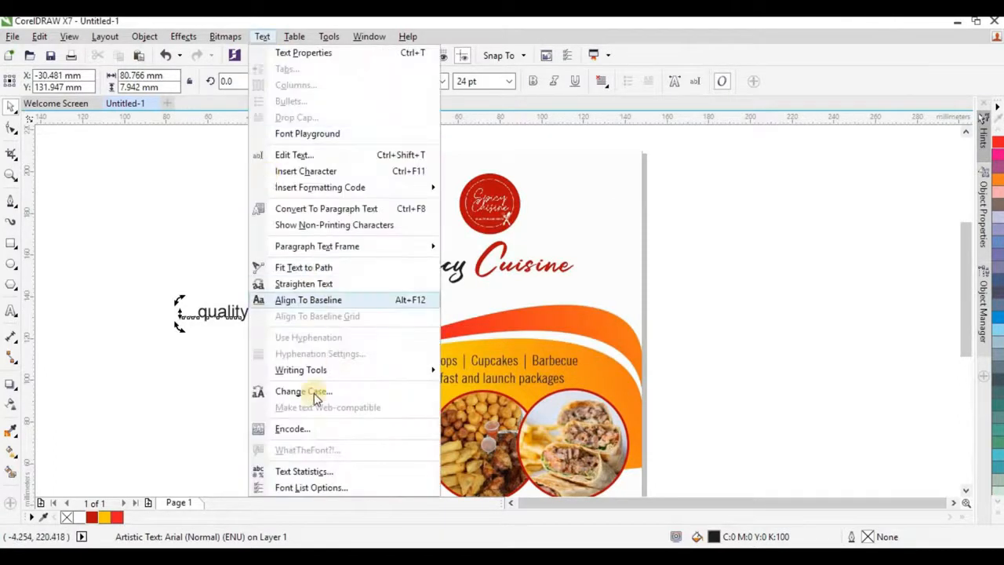
{"action": "left_click", "coordinate": [313, 391]}
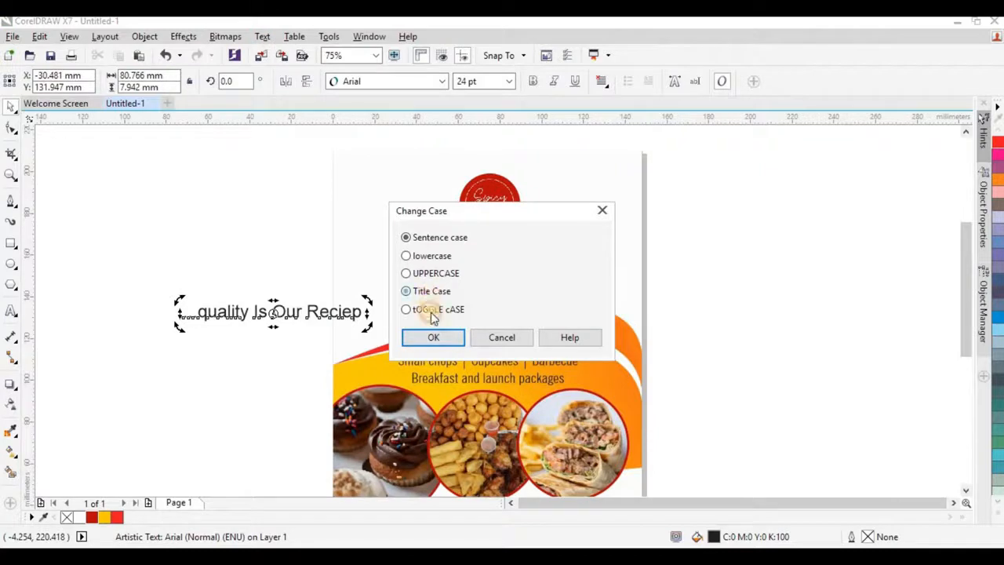
{"action": "left_click", "coordinate": [433, 336]}
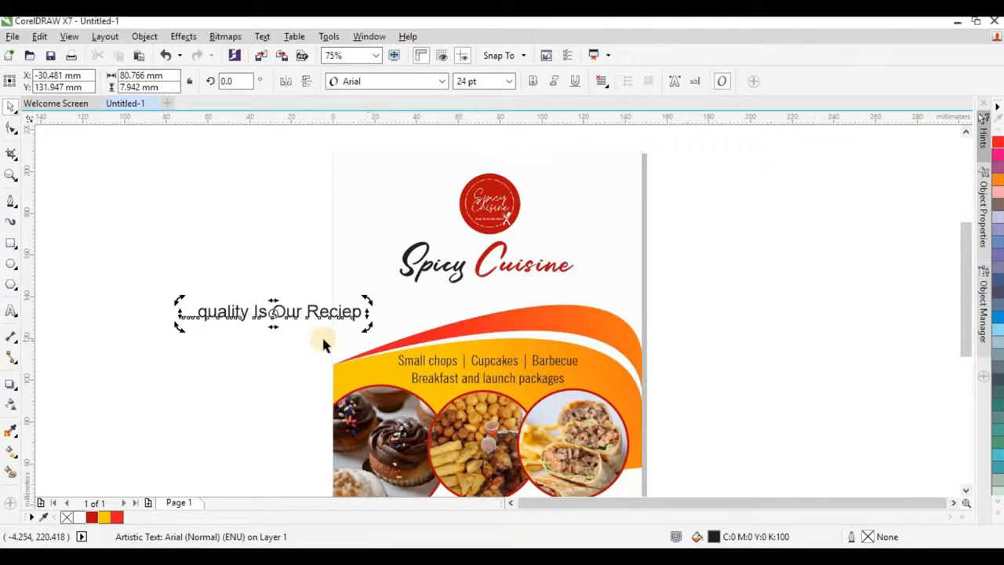
{"action": "left_click", "coordinate": [256, 331]}
Step: Correct the tagline so 'Quality' starts with a capital Q
{"action": "scroll", "coordinate": [205, 314], "scroll_direction": "up", "scroll_amount": 2}
{"action": "left_click_drag", "start_coordinate": [204, 311], "coordinate": [192, 312]}
{"action": "type", "text": "A"}
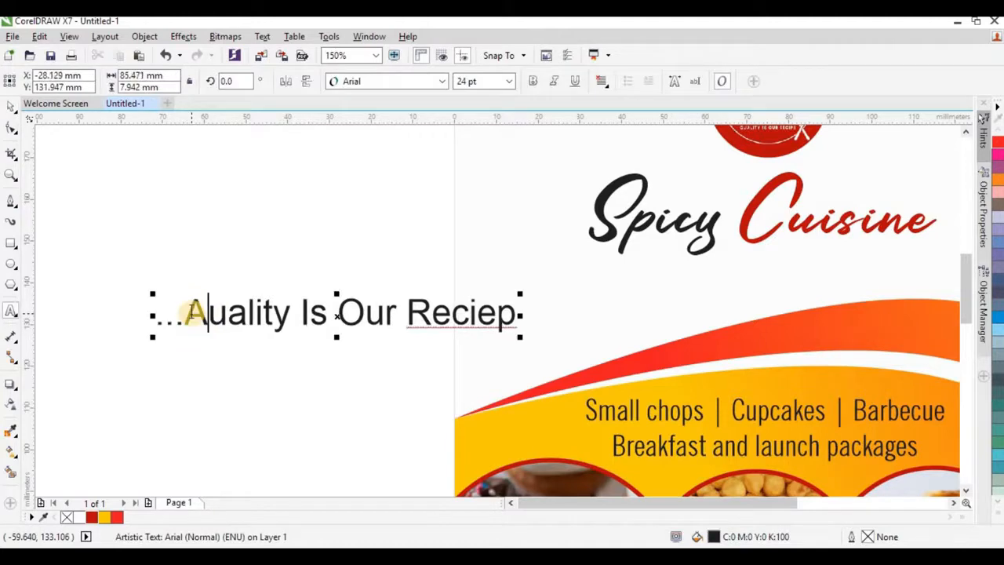
{"action": "key", "text": "BackSpace"}
{"action": "type", "text": "Q"}
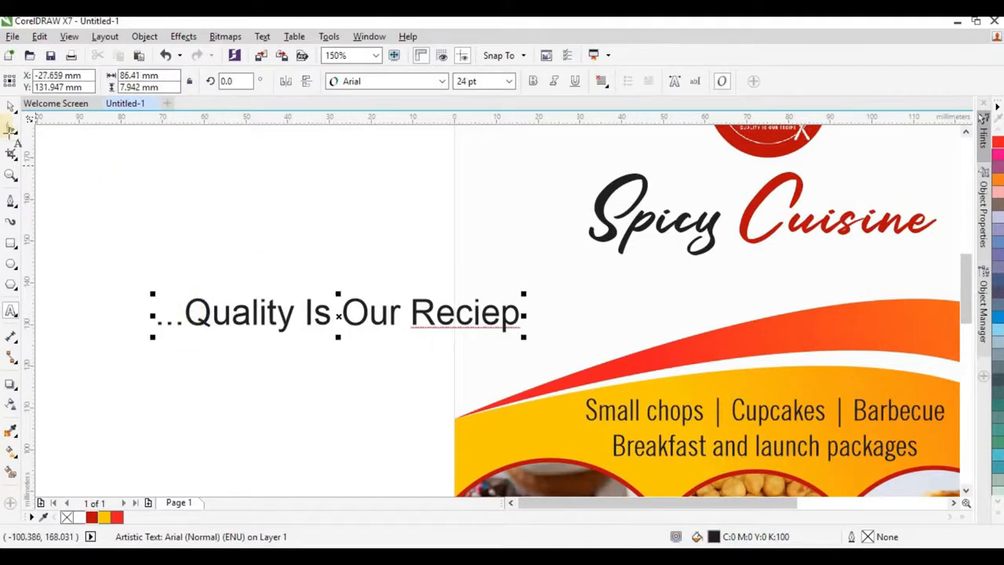
Step: Set the tagline in NewsGoth Cn BT and centre it under the Spicy Cuisine title
{"action": "left_click", "coordinate": [10, 107]}
{"action": "scroll", "coordinate": [322, 328], "scroll_direction": "down", "scroll_amount": 1}
{"action": "left_click_drag", "start_coordinate": [321, 329], "coordinate": [523, 311]}
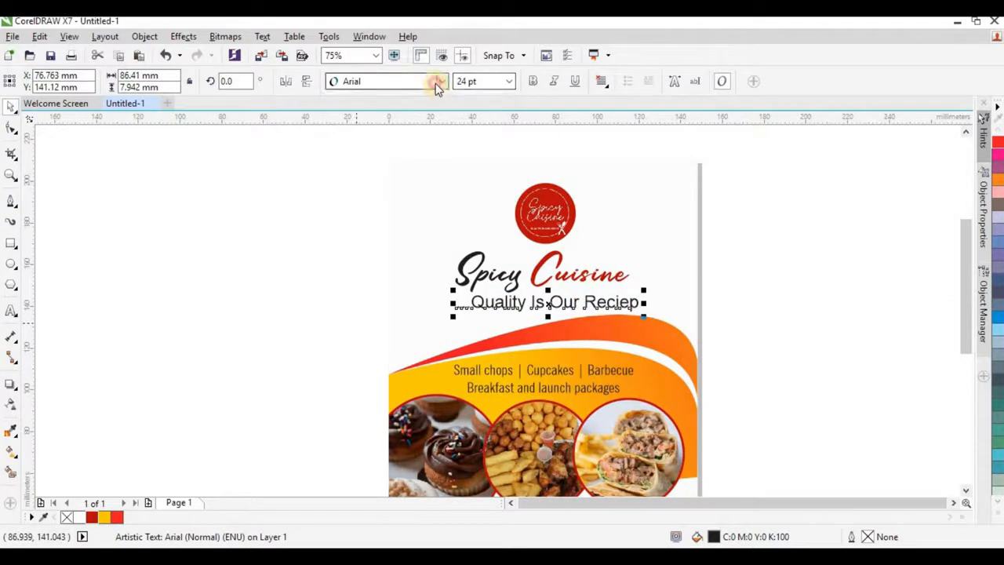
{"action": "left_click", "coordinate": [438, 82]}
{"action": "left_click", "coordinate": [385, 136]}
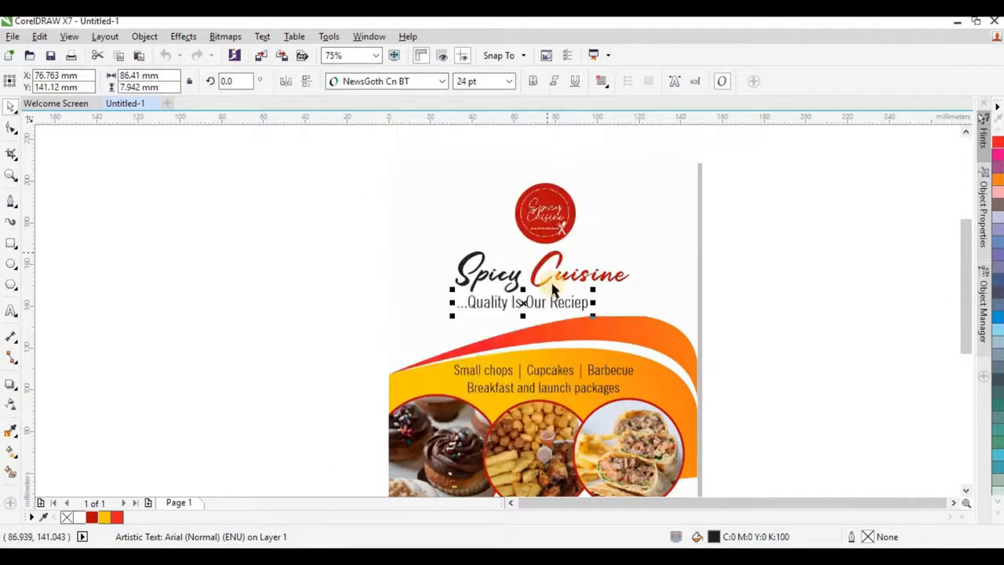
{"action": "left_click_drag", "start_coordinate": [566, 301], "coordinate": [581, 301]}
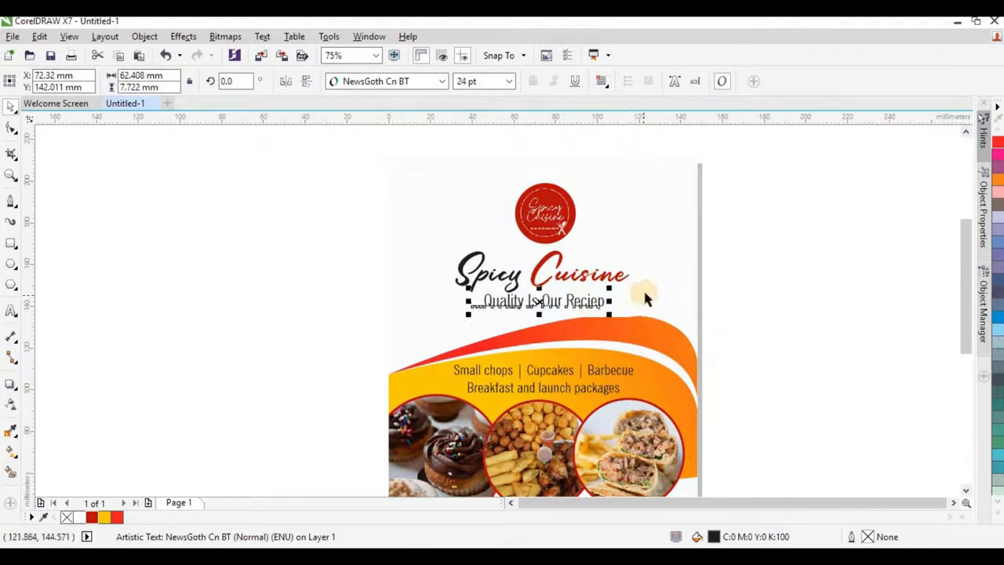
{"action": "left_click", "coordinate": [673, 260], "text": "shift"}
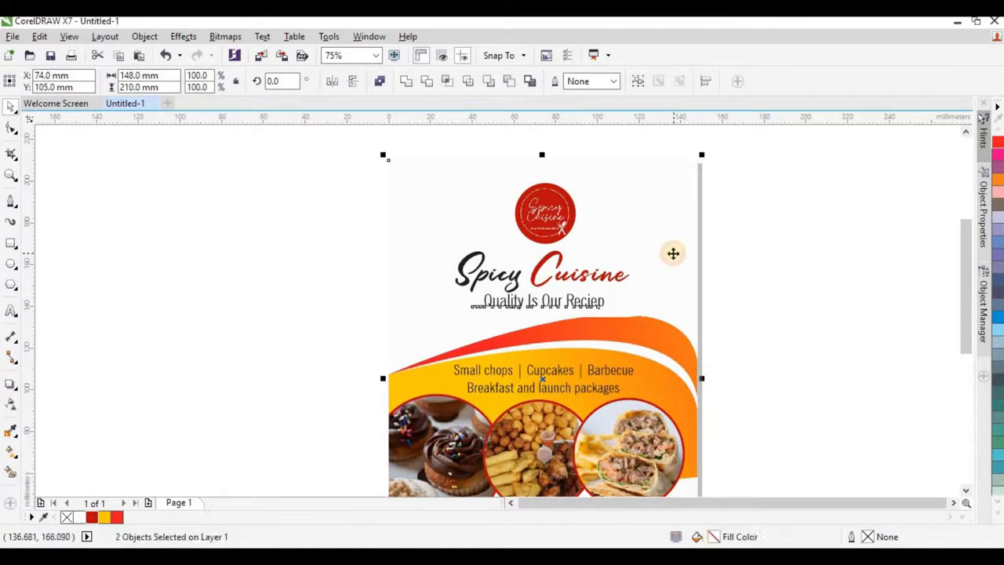
{"action": "key", "text": "c"}
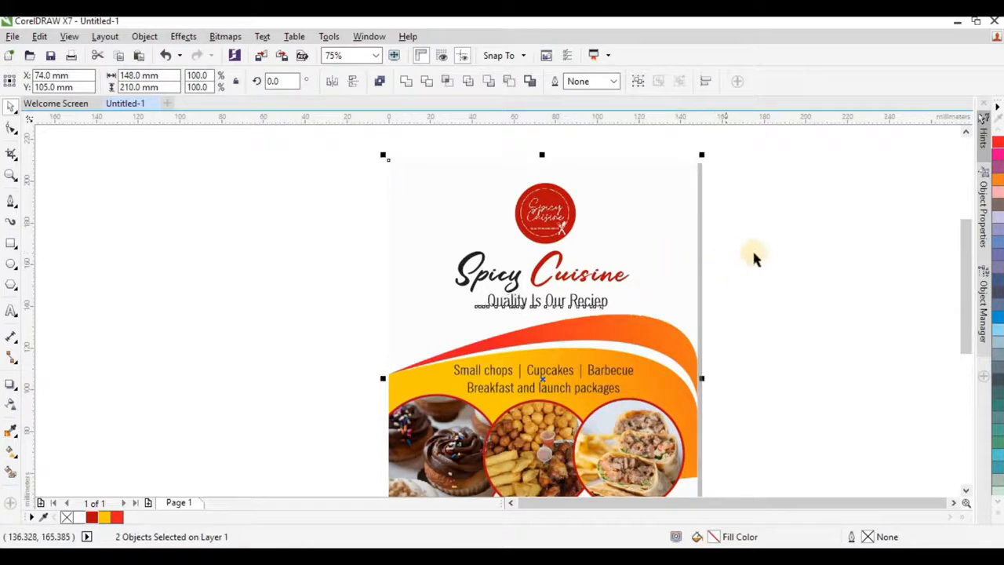
{"action": "left_click", "coordinate": [785, 225]}
Step: Return to the folder of flyer images with no files selected
{"action": "scroll", "coordinate": [393, 235], "scroll_direction": "down", "scroll_amount": 1}
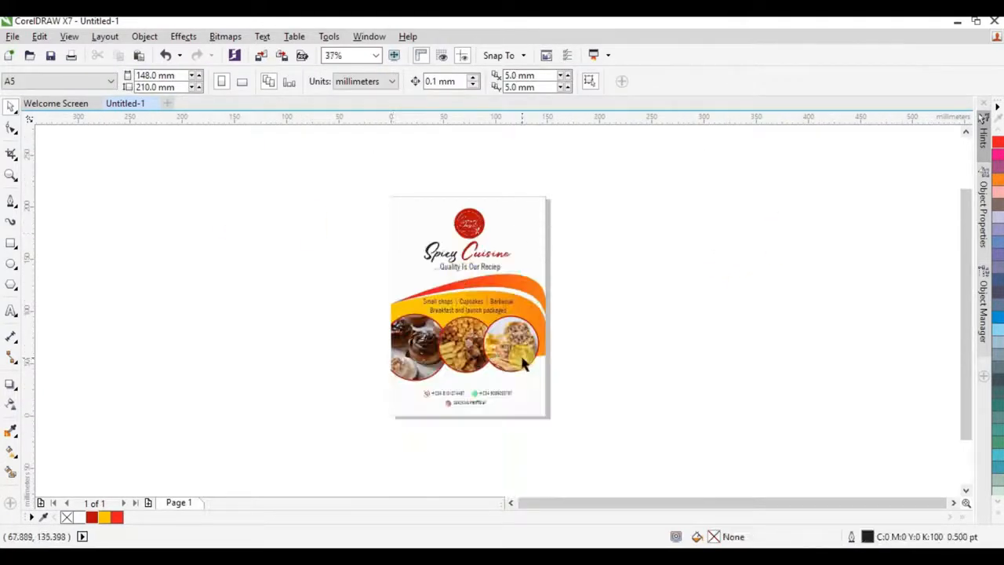
{"action": "left_click", "coordinate": [492, 352]}
{"action": "left_click", "coordinate": [576, 341]}
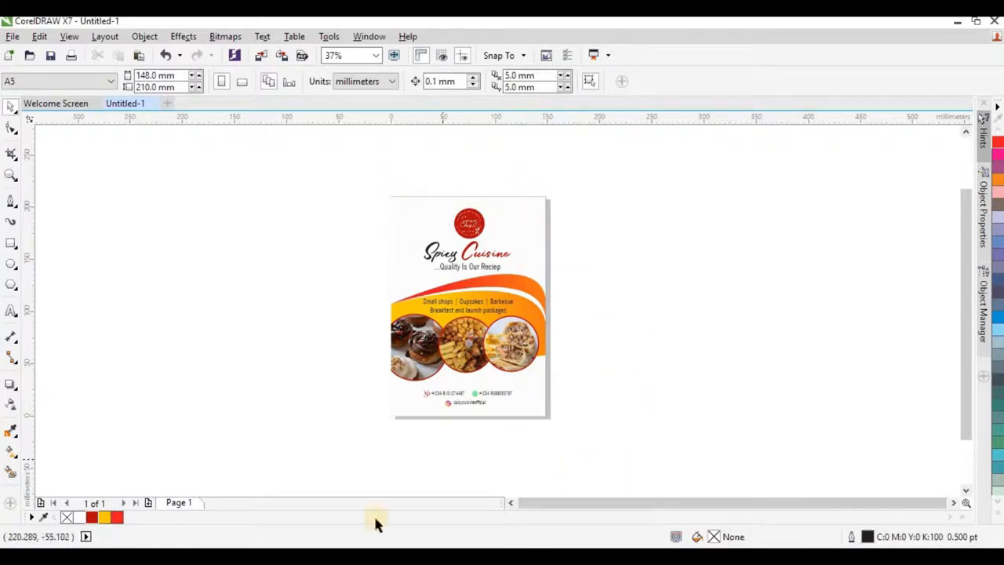
{"action": "key", "text": "alt+Tab"}
{"action": "left_click", "coordinate": [473, 229]}
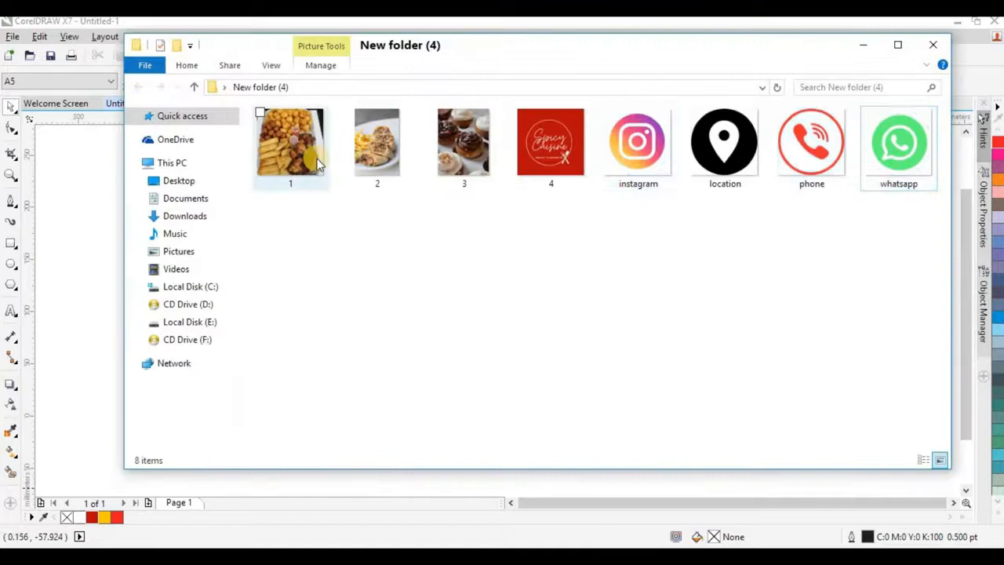
Step: PowerClip photo 2 (wraps and fries) inside the flyer background
{"action": "left_click", "coordinate": [386, 159]}
{"action": "left_click_drag", "start_coordinate": [386, 159], "coordinate": [528, 219]}
{"action": "left_click", "coordinate": [573, 264]}
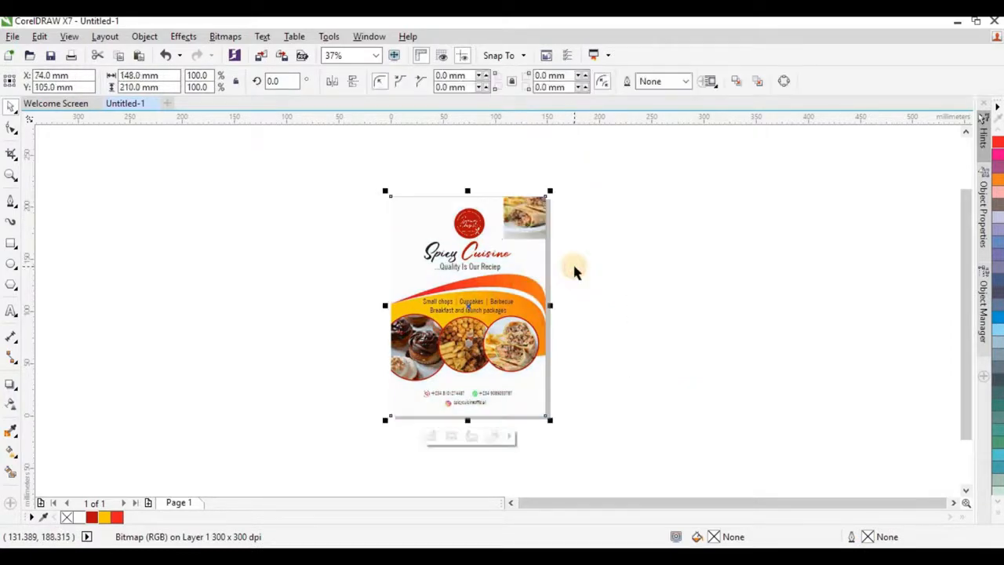
Step: Enlarge the clipped photo to 252.4% and move it up to fill the header
{"action": "left_click", "coordinate": [530, 223], "text": "ctrl"}
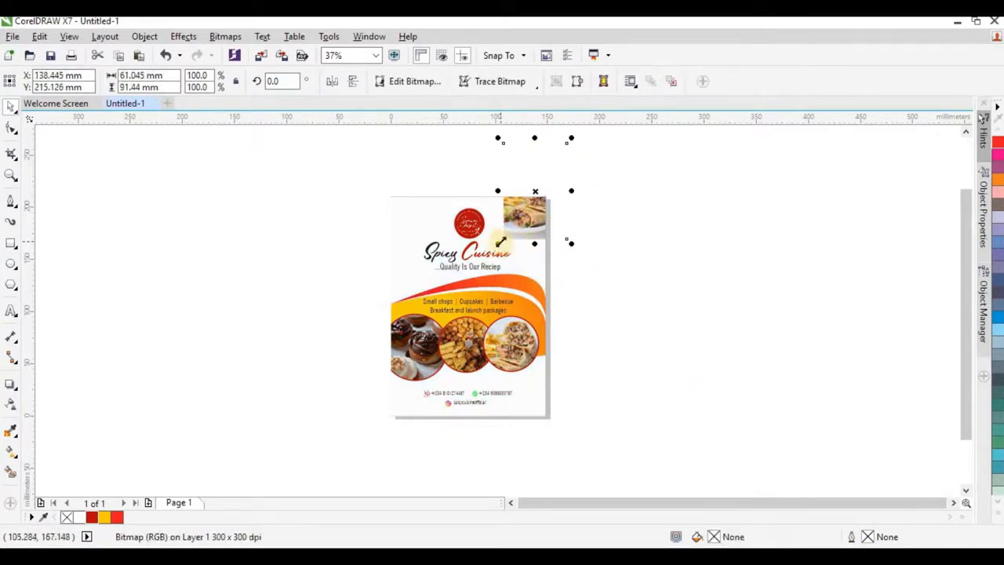
{"action": "left_click_drag", "start_coordinate": [500, 242], "coordinate": [424, 319]}
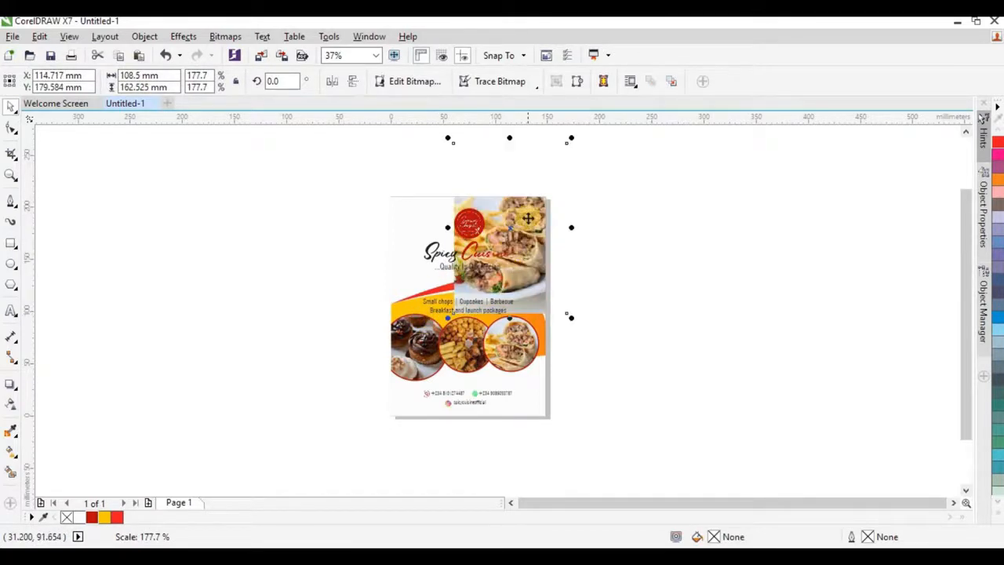
{"action": "left_click_drag", "start_coordinate": [510, 224], "coordinate": [434, 205]}
{"action": "left_click_drag", "start_coordinate": [502, 302], "coordinate": [551, 375]}
{"action": "left_click_drag", "start_coordinate": [532, 305], "coordinate": [533, 280]}
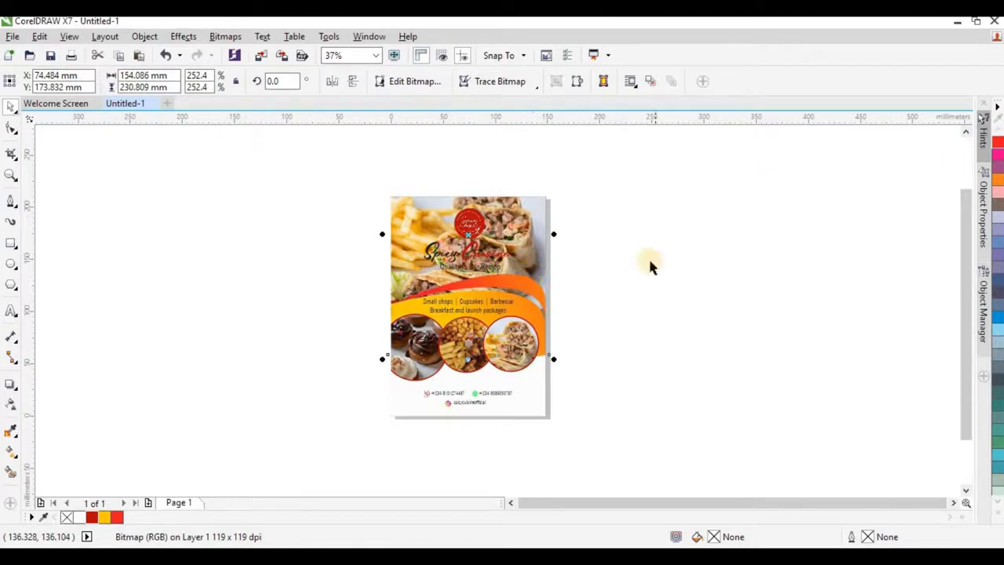
Step: Give the header food photo a uniform transparency of 79
{"action": "left_click", "coordinate": [11, 406]}
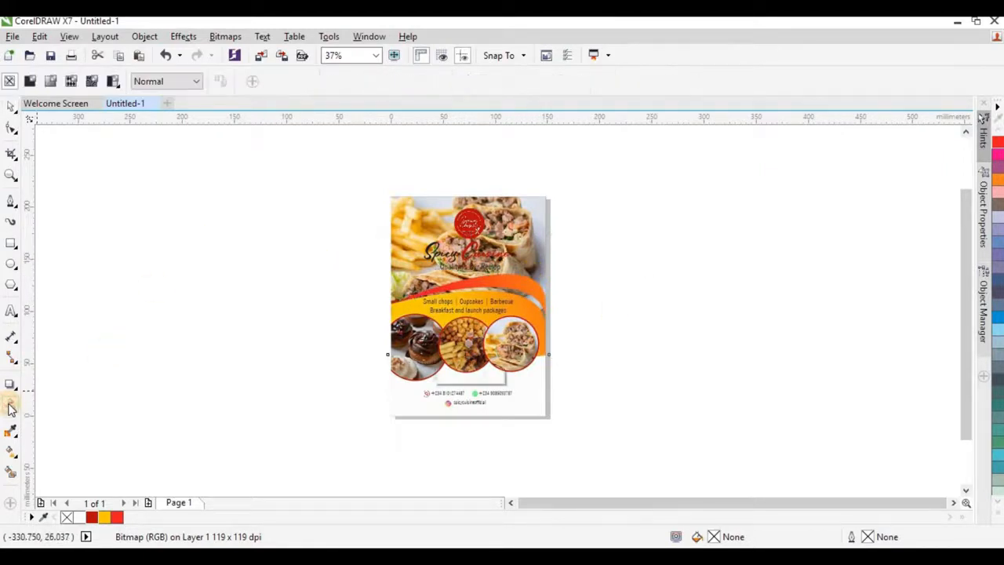
{"action": "left_click", "coordinate": [30, 82]}
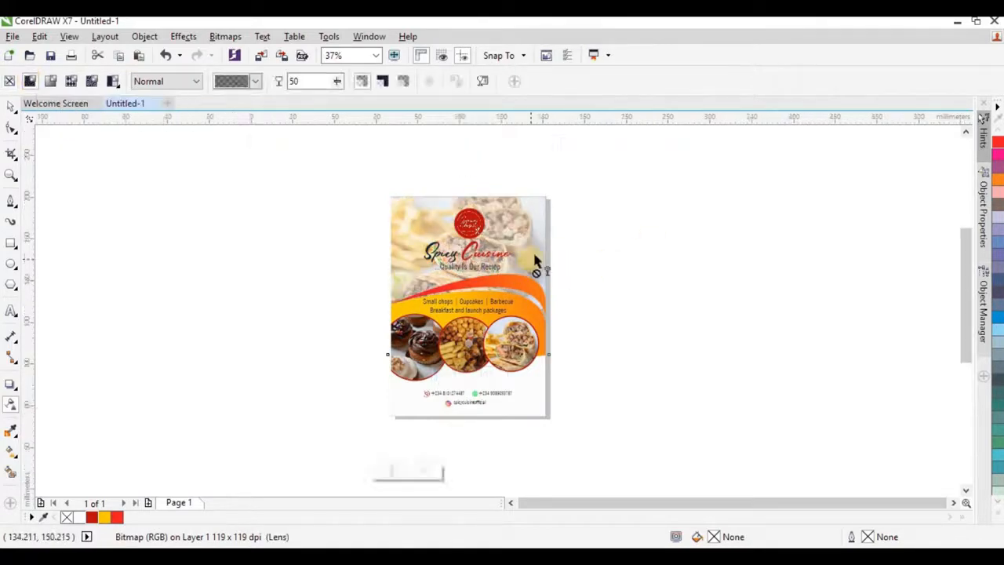
{"action": "scroll", "coordinate": [531, 260], "scroll_direction": "up", "scroll_amount": 2}
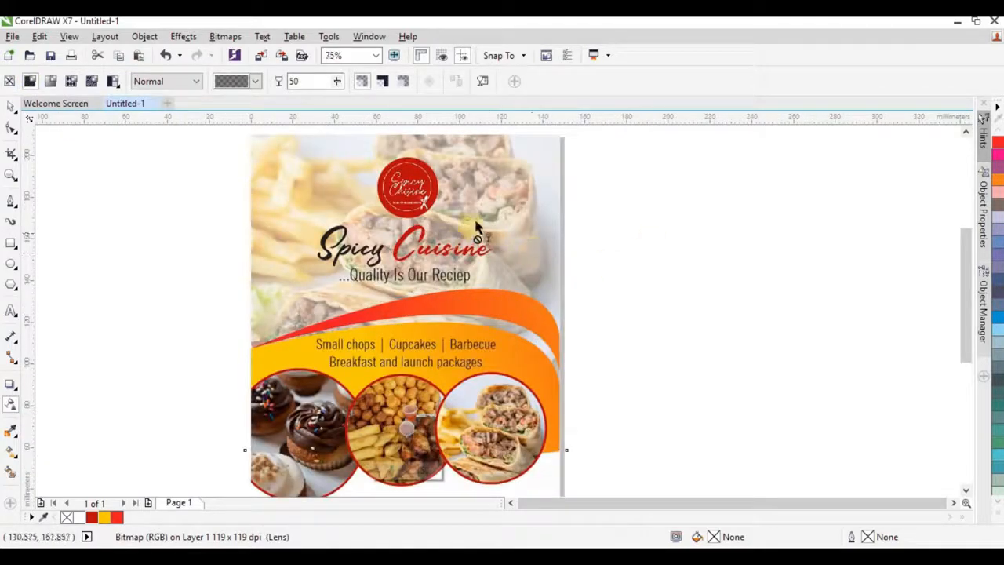
{"action": "left_click", "coordinate": [340, 83]}
{"action": "left_click_drag", "start_coordinate": [356, 89], "coordinate": [343, 85]}
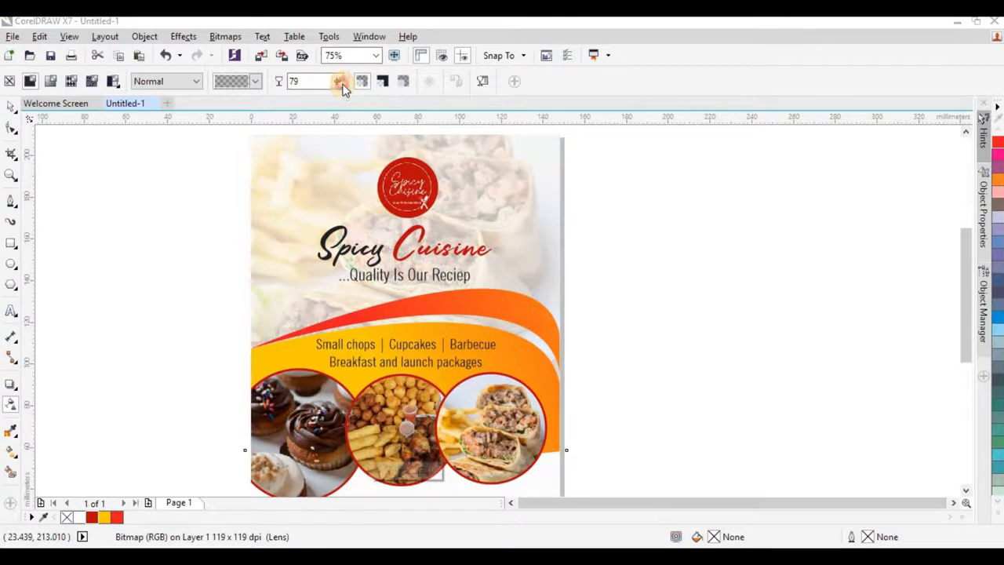
{"action": "left_click", "coordinate": [8, 106]}
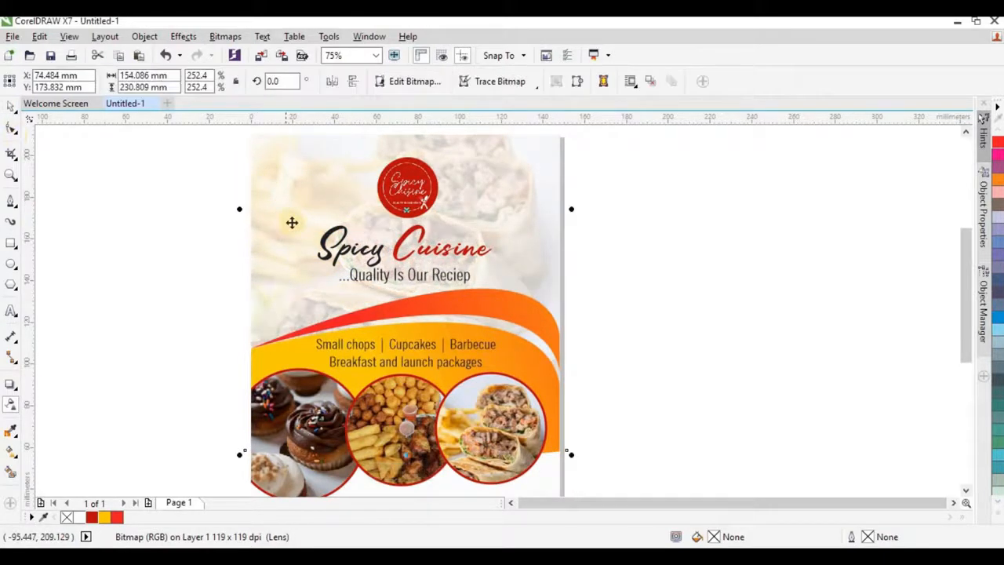
{"action": "scroll", "coordinate": [581, 227], "scroll_direction": "down", "scroll_amount": 2}
{"action": "left_click", "coordinate": [445, 203]}
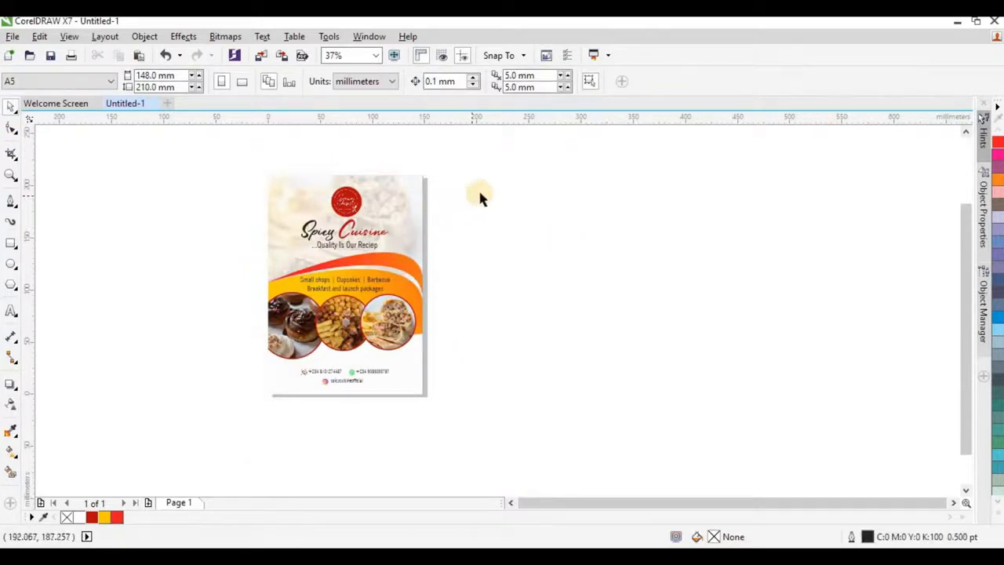
Step: Fill the background rectangle pale yellow with a top-to-bottom fountain fade
{"action": "left_click", "coordinate": [419, 213]}
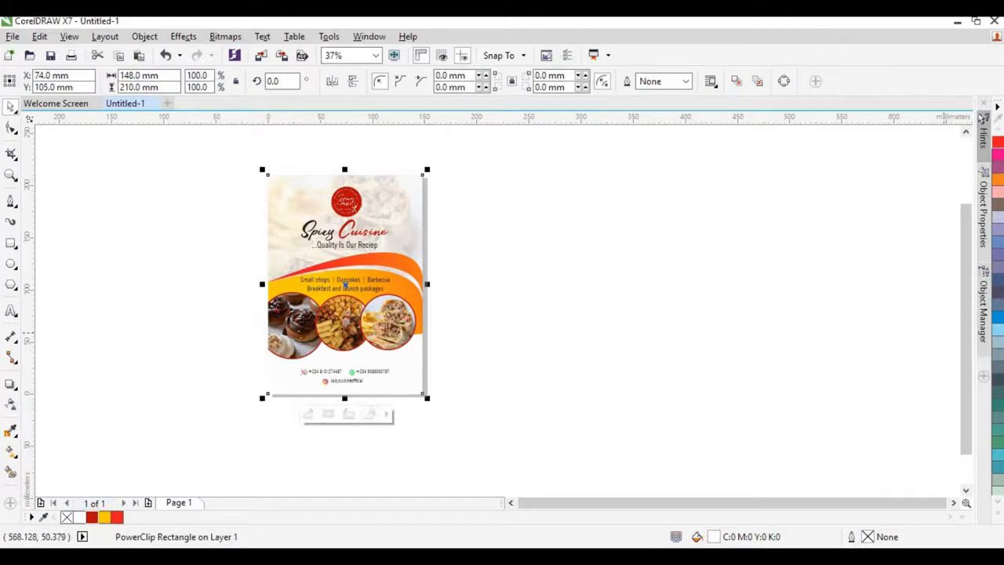
{"action": "left_click", "coordinate": [995, 520]}
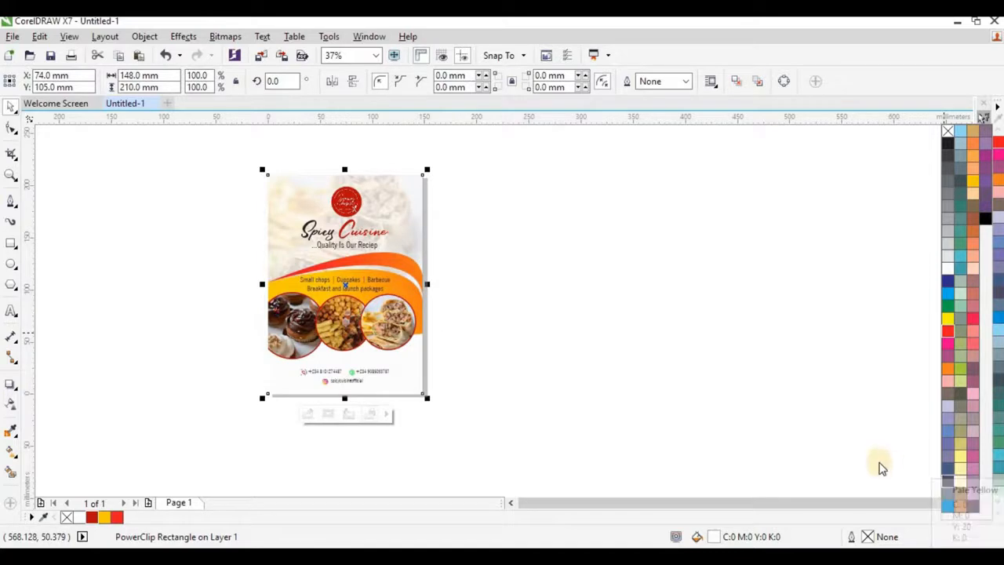
{"action": "left_click", "coordinate": [958, 484]}
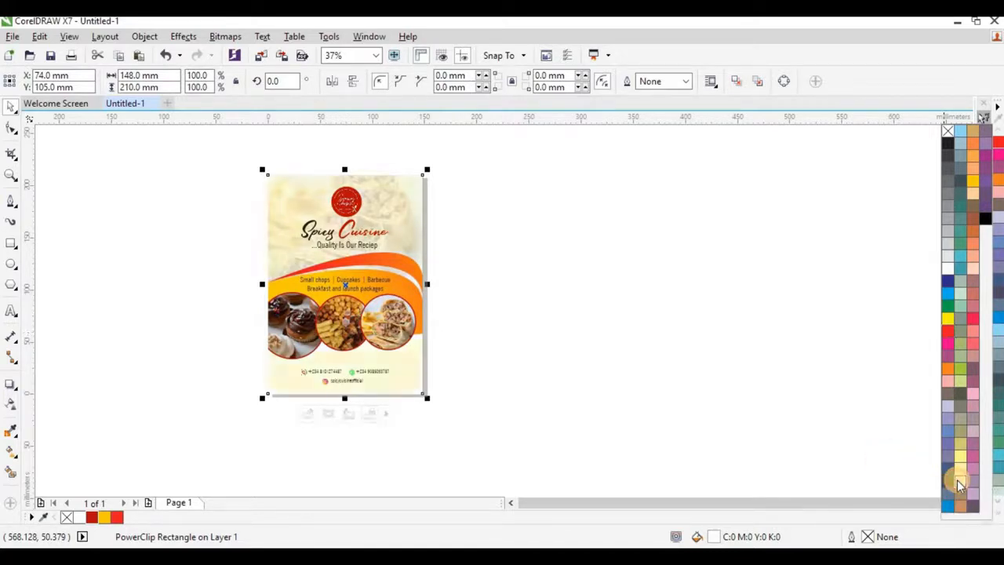
{"action": "left_click", "coordinate": [595, 303]}
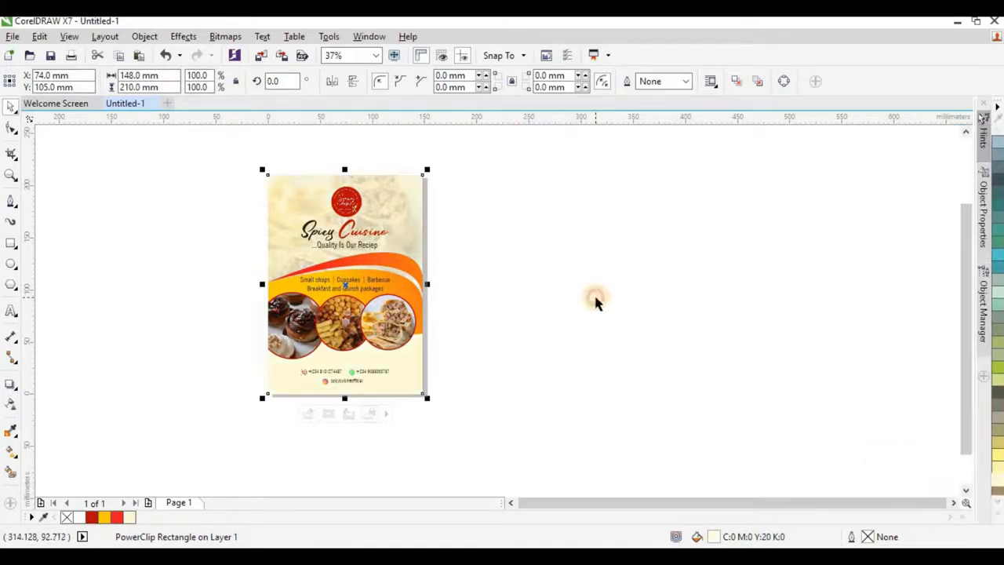
{"action": "left_click", "coordinate": [11, 452]}
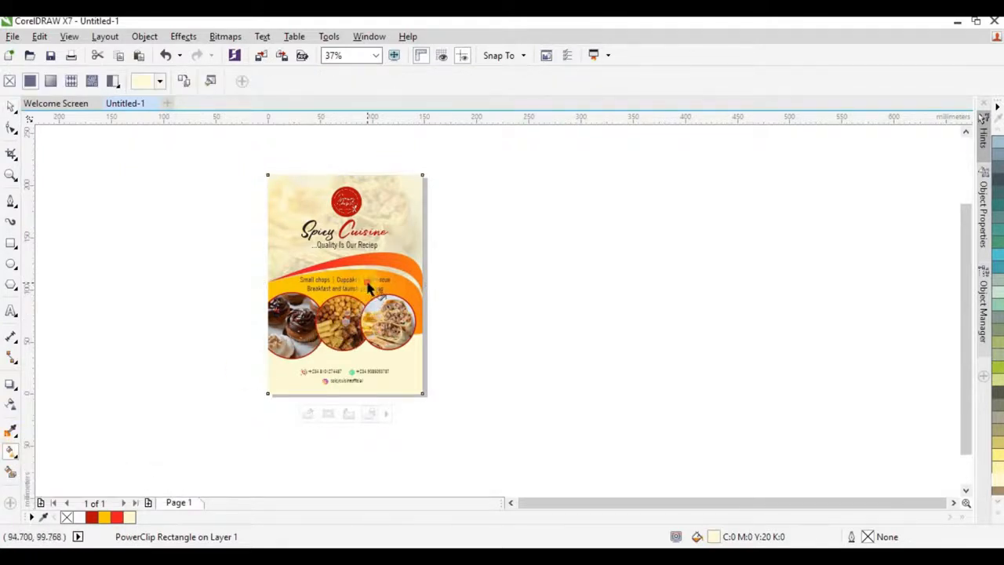
{"action": "left_click_drag", "start_coordinate": [367, 282], "coordinate": [369, 319]}
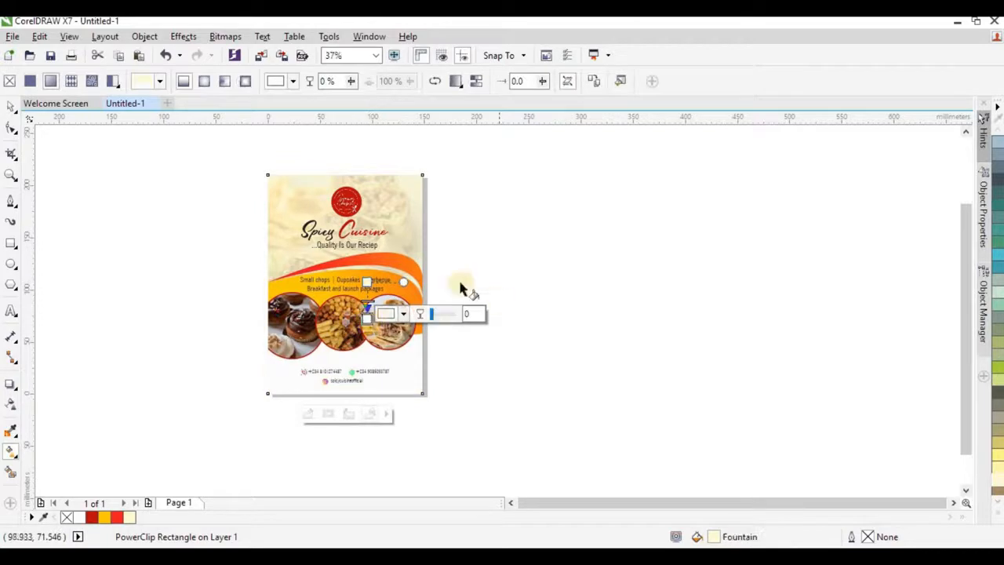
{"action": "scroll", "coordinate": [394, 273], "scroll_direction": "up", "scroll_amount": 2}
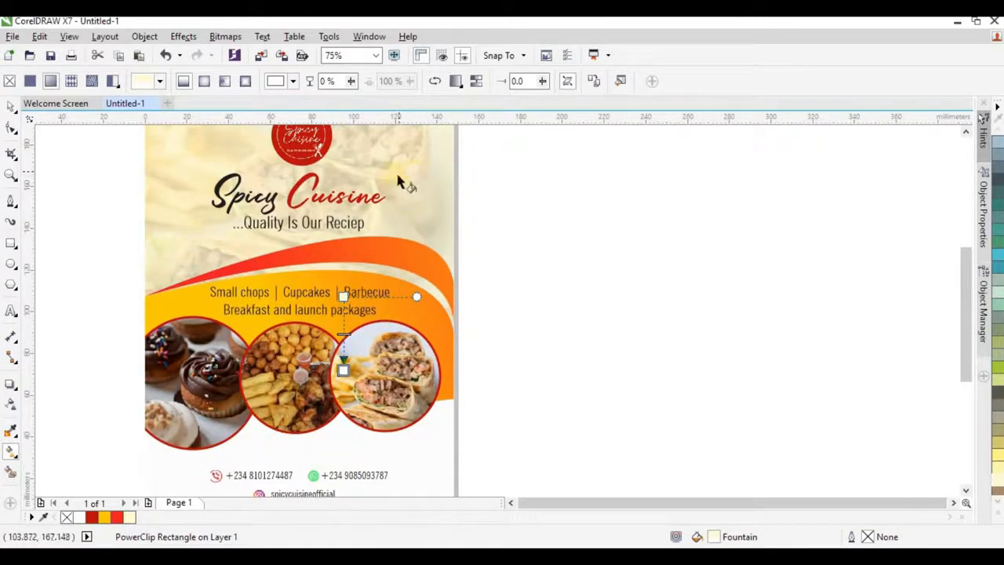
{"action": "left_click", "coordinate": [14, 110]}
{"action": "scroll", "coordinate": [282, 190], "scroll_direction": "down", "scroll_amount": 1}
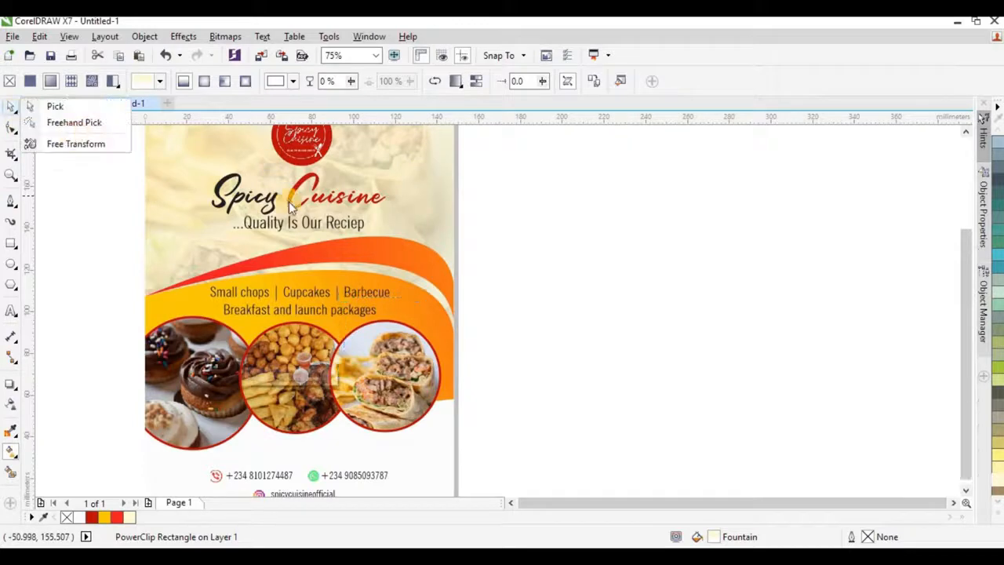
{"action": "left_click", "coordinate": [67, 109]}
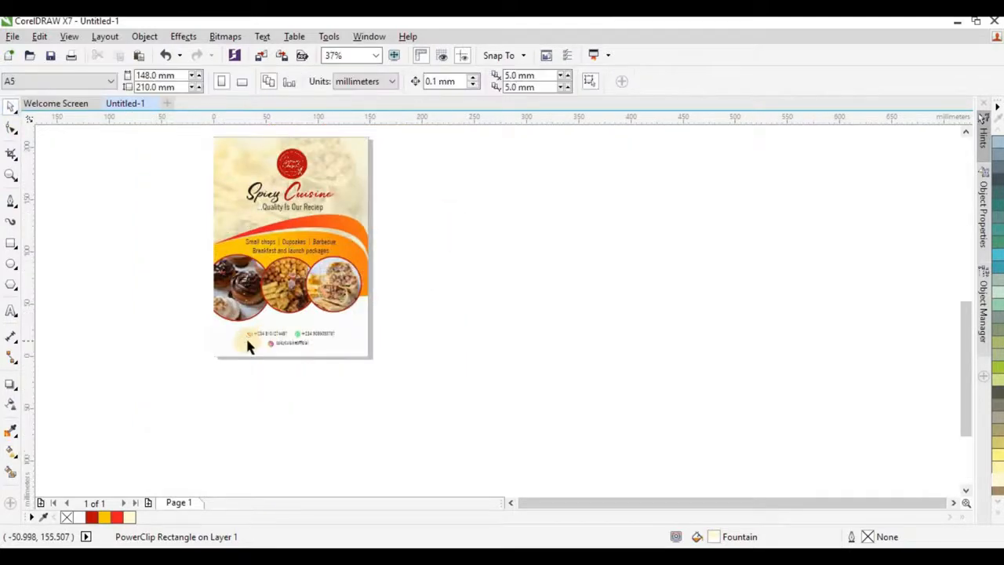
Step: Move the contact lines at the flyer's bottom about 3 mm lower
{"action": "scroll", "coordinate": [245, 347], "scroll_direction": "up", "scroll_amount": 1}
{"action": "scroll", "coordinate": [367, 360], "scroll_direction": "down", "scroll_amount": 1}
{"action": "left_click_drag", "start_coordinate": [253, 407], "coordinate": [435, 329]}
{"action": "scroll", "coordinate": [360, 359], "scroll_direction": "up", "scroll_amount": 1}
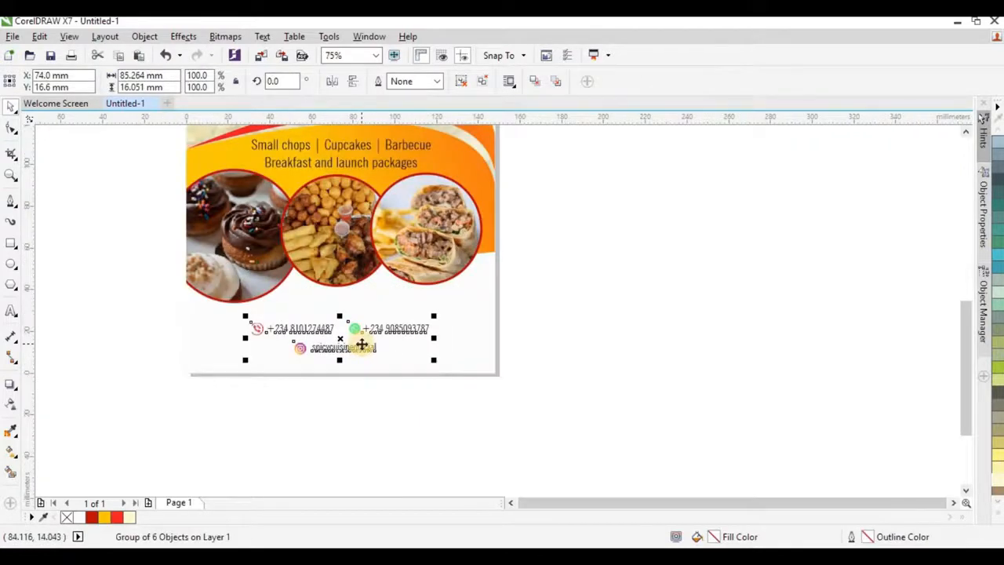
{"action": "left_click_drag", "start_coordinate": [362, 345], "coordinate": [362, 351]}
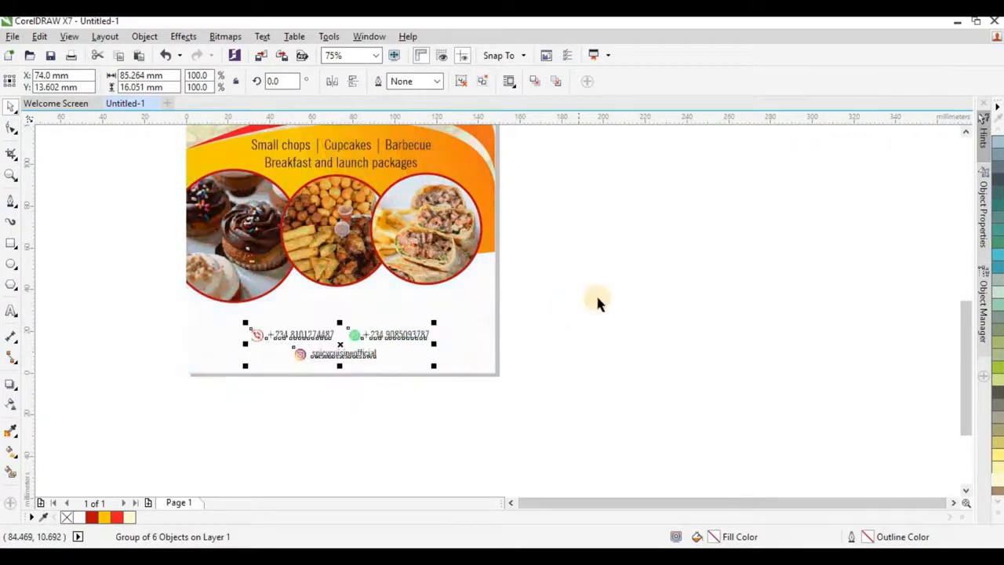
{"action": "left_click", "coordinate": [472, 339]}
Step: Import the location-pin image and shrink it to about 7 mm above the phone numbers
{"action": "scroll", "coordinate": [455, 329], "scroll_direction": "down", "scroll_amount": 1}
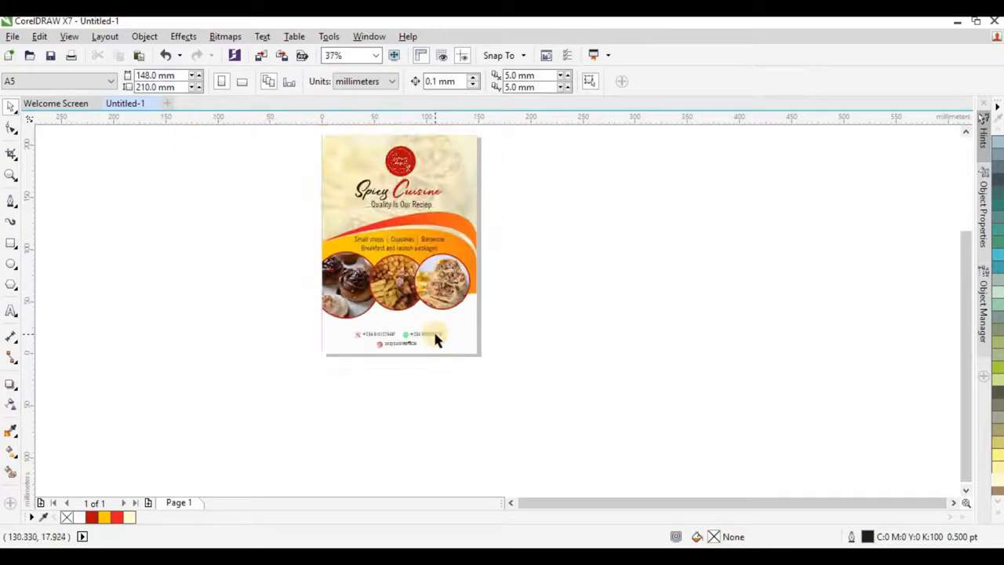
{"action": "scroll", "coordinate": [433, 328], "scroll_direction": "up", "scroll_amount": 1}
{"action": "left_click", "coordinate": [392, 557]}
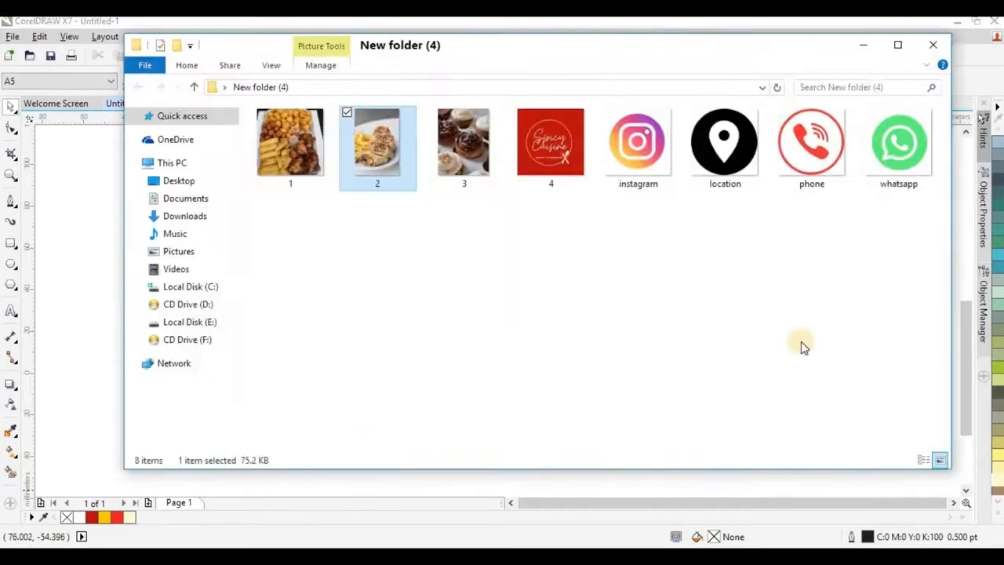
{"action": "left_click_drag", "start_coordinate": [715, 156], "coordinate": [509, 312]}
{"action": "scroll", "coordinate": [509, 312], "scroll_direction": "down", "scroll_amount": 1}
{"action": "left_click", "coordinate": [689, 220]}
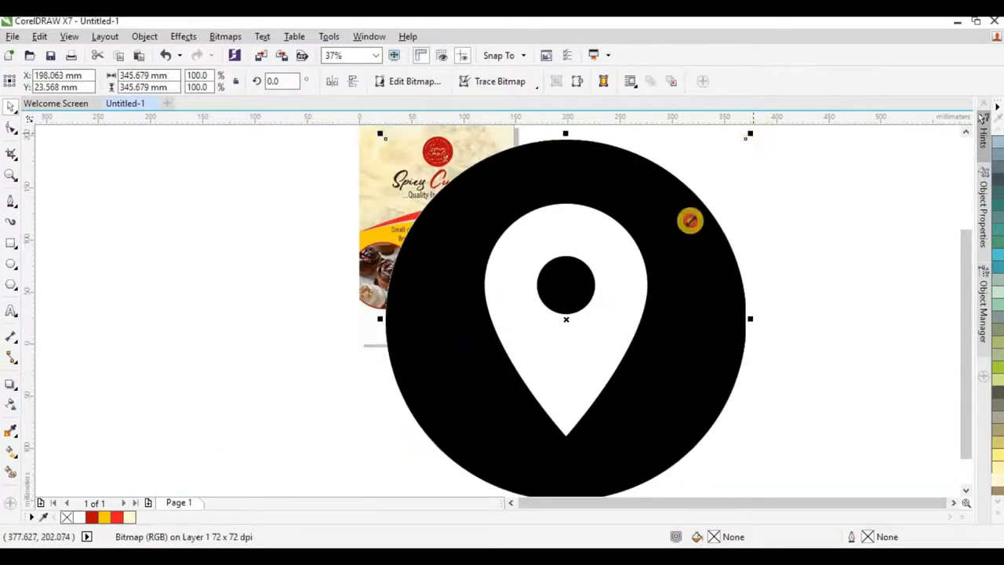
{"action": "left_click_drag", "start_coordinate": [689, 220], "coordinate": [414, 315]}
{"action": "scroll", "coordinate": [414, 315], "scroll_direction": "up", "scroll_amount": 2}
{"action": "left_click_drag", "start_coordinate": [474, 267], "coordinate": [368, 309]}
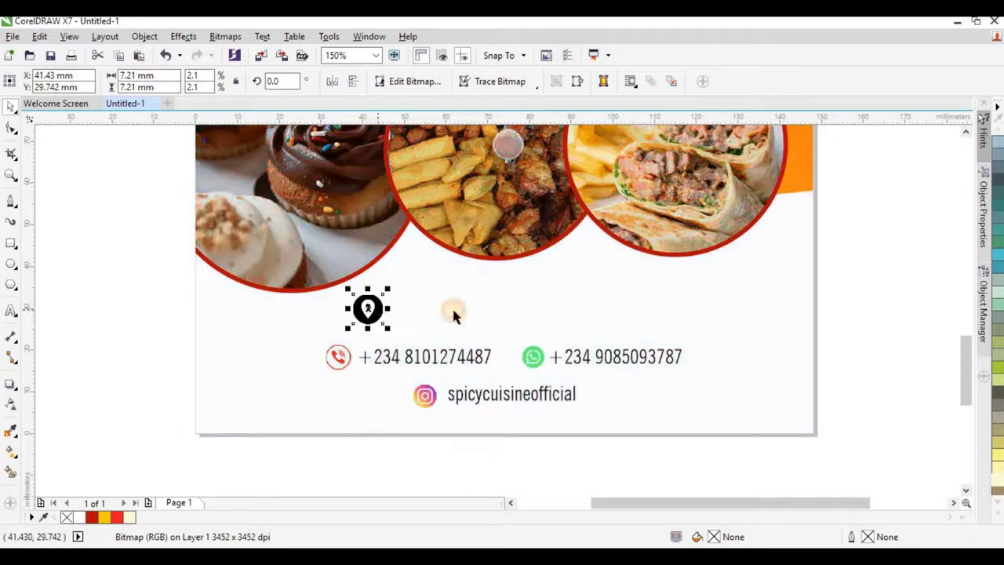
{"action": "left_click", "coordinate": [36, 343]}
{"action": "left_click", "coordinate": [11, 309]}
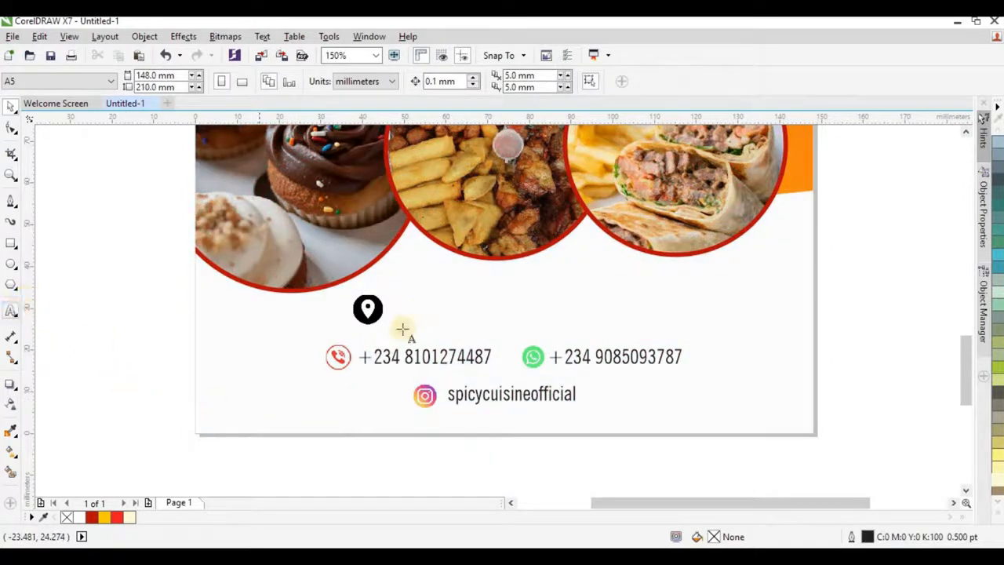
Step: Type the restaurant's address line and set it to 14 pt NewsGoth Cn BT
{"action": "left_click", "coordinate": [448, 309]}
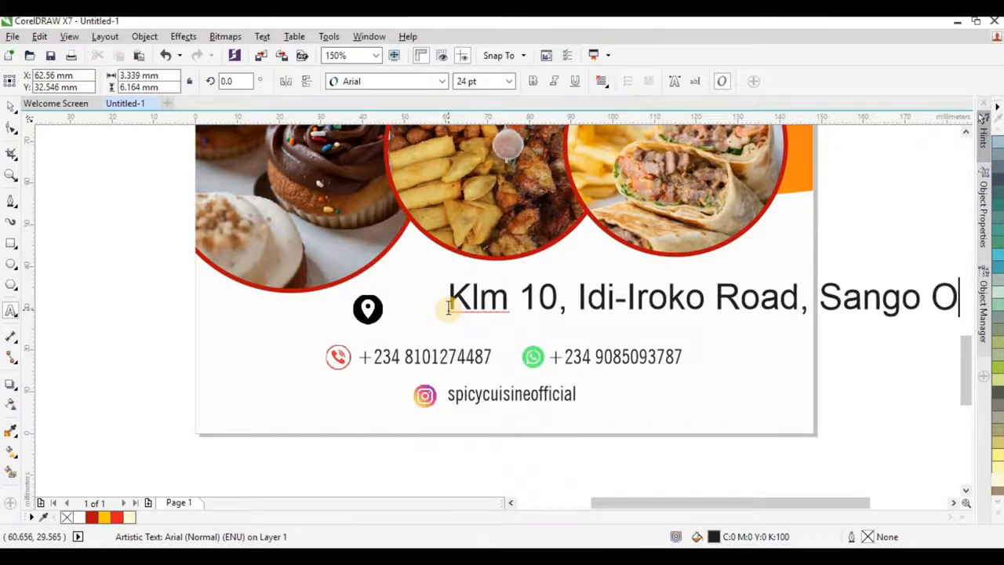
{"action": "type", "text": "ta"}
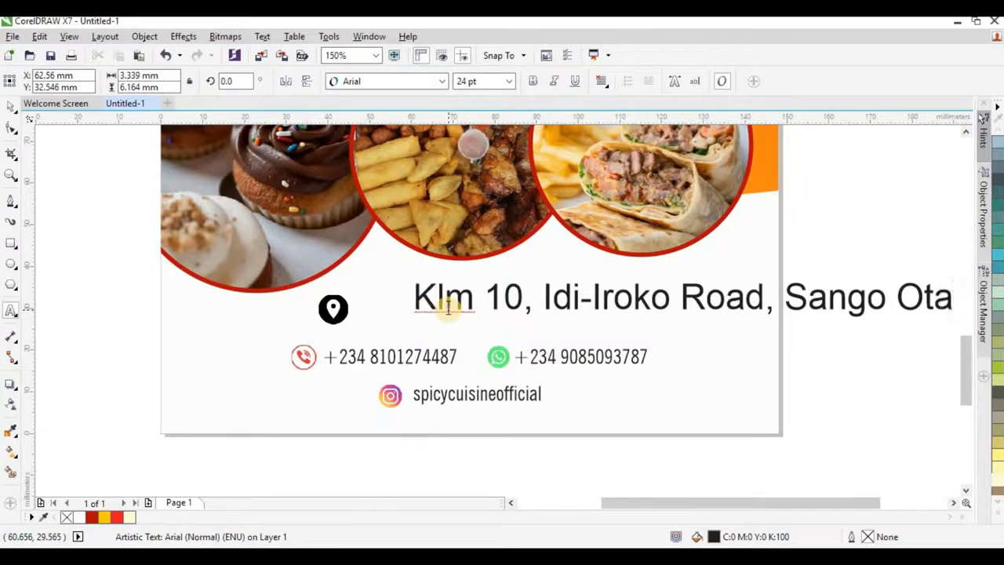
{"action": "type", "text": ", Ogun"}
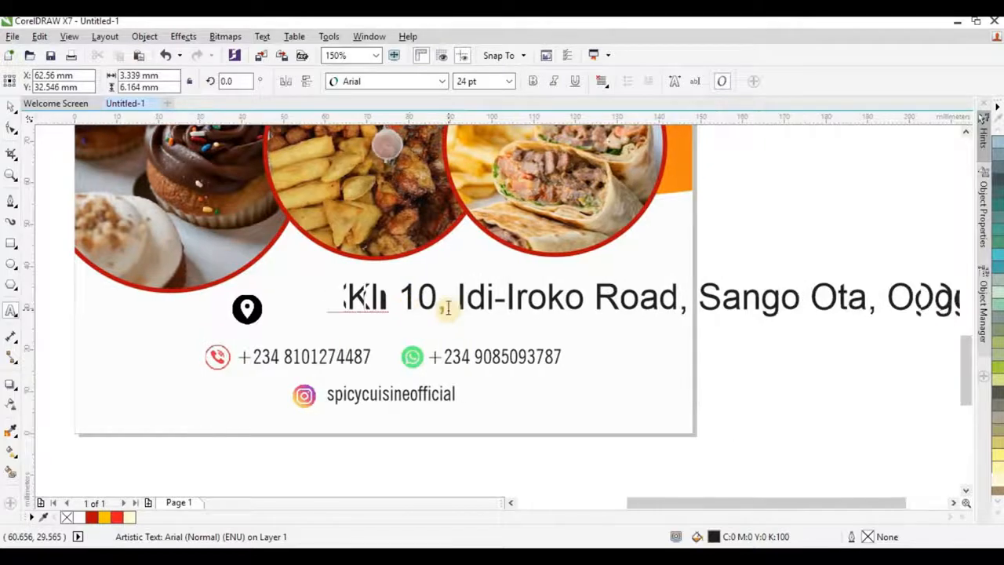
{"action": "type", "text": " State,"}
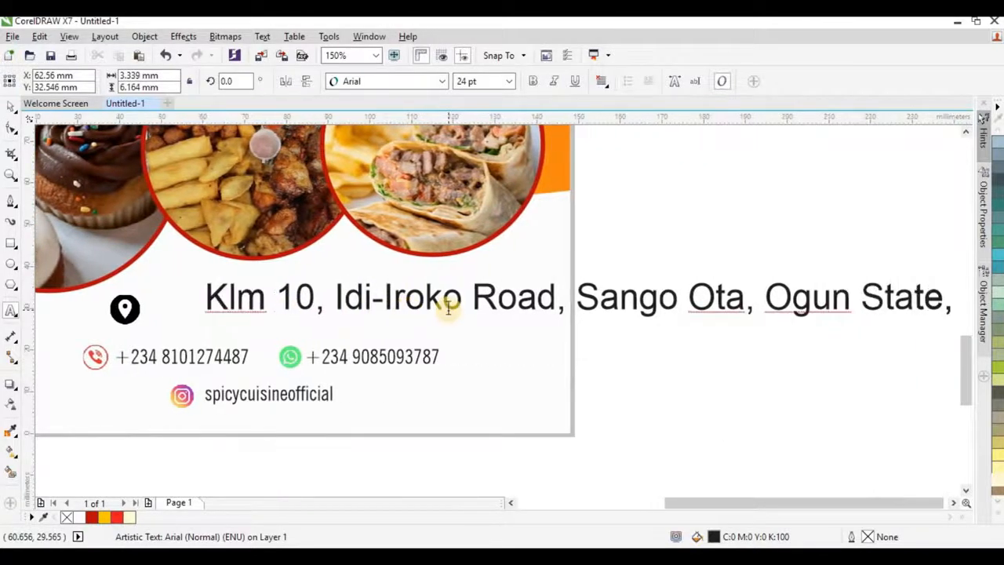
{"action": "type", "text": " Nigeria"}
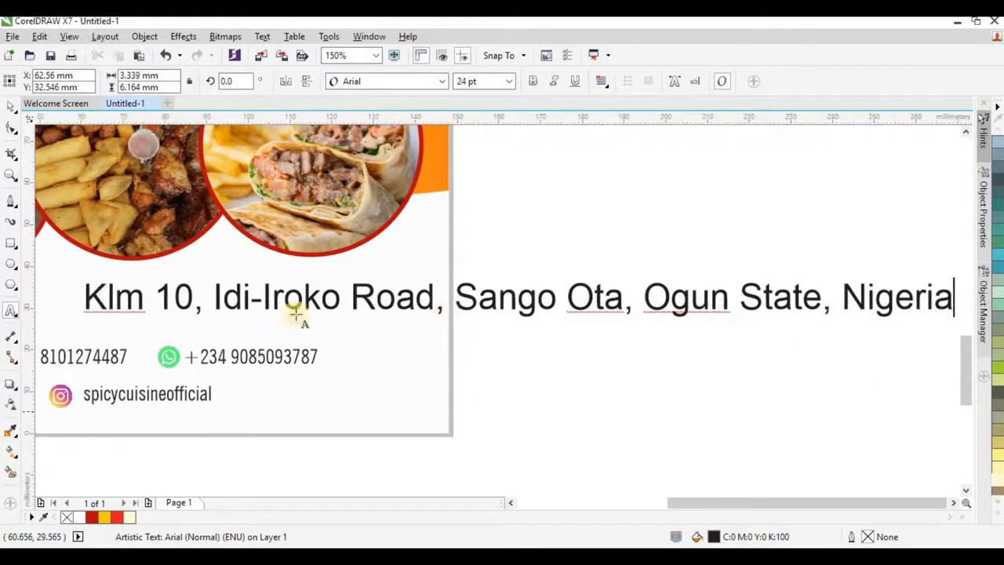
{"action": "left_click", "coordinate": [10, 109]}
{"action": "left_click", "coordinate": [383, 83]}
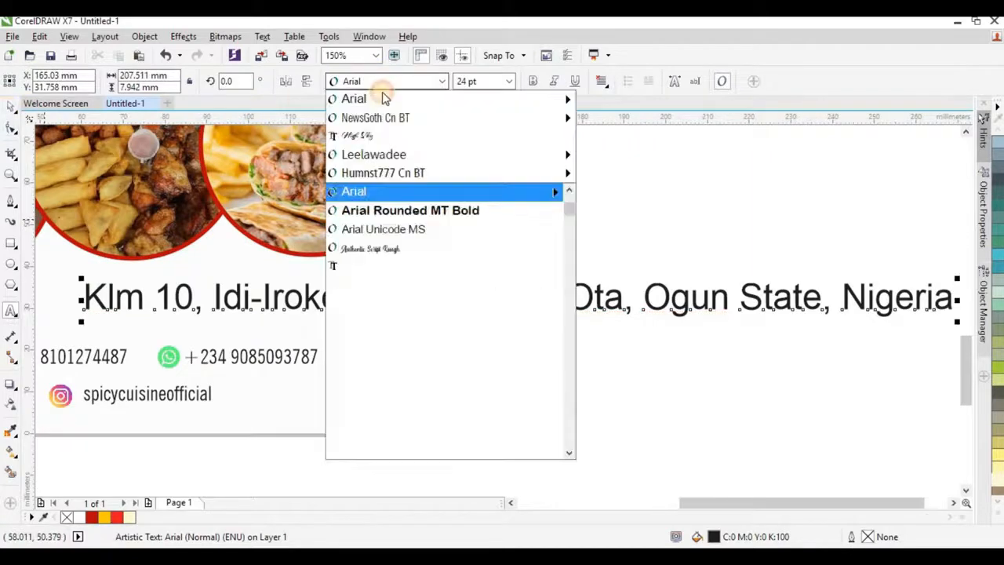
{"action": "left_click", "coordinate": [396, 116]}
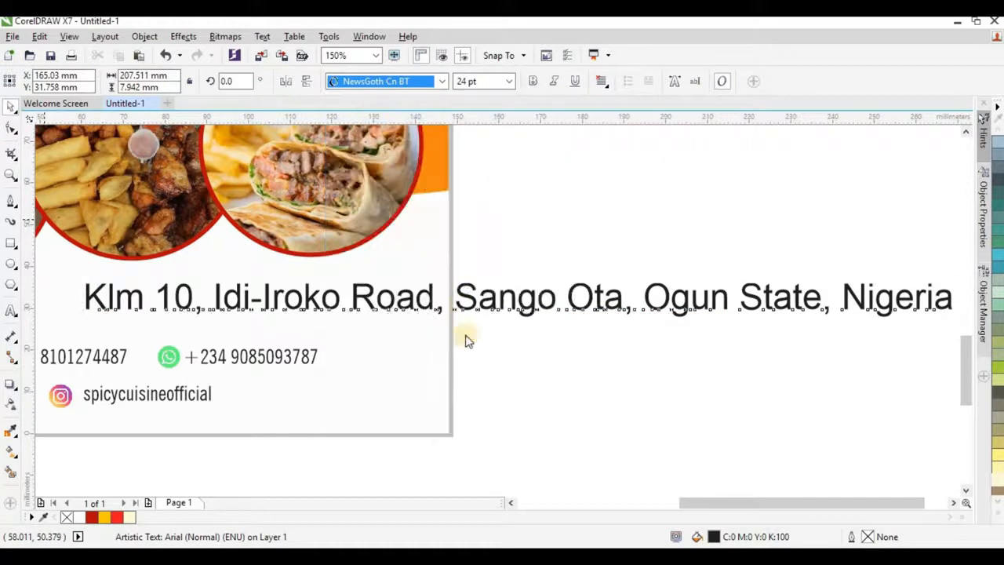
{"action": "scroll", "coordinate": [554, 306], "scroll_direction": "down", "scroll_amount": 2}
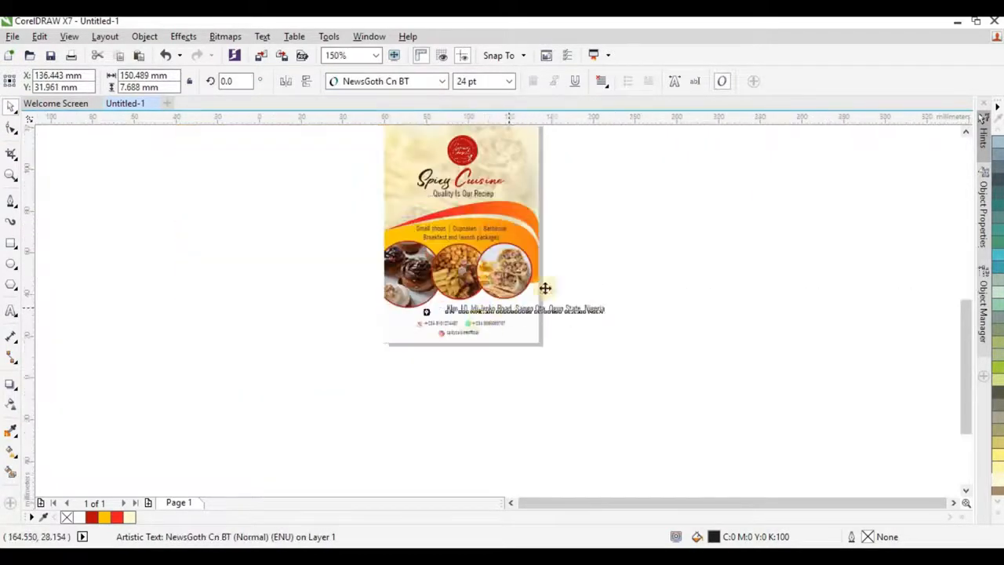
{"action": "scroll", "coordinate": [542, 289], "scroll_direction": "up", "scroll_amount": 1}
{"action": "left_click", "coordinate": [490, 83]}
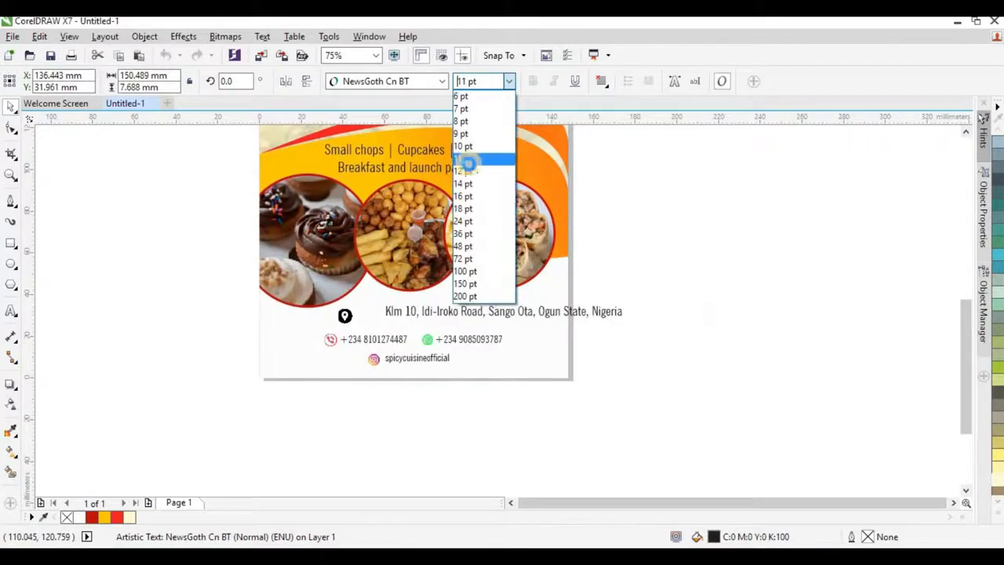
{"action": "left_click", "coordinate": [470, 184]}
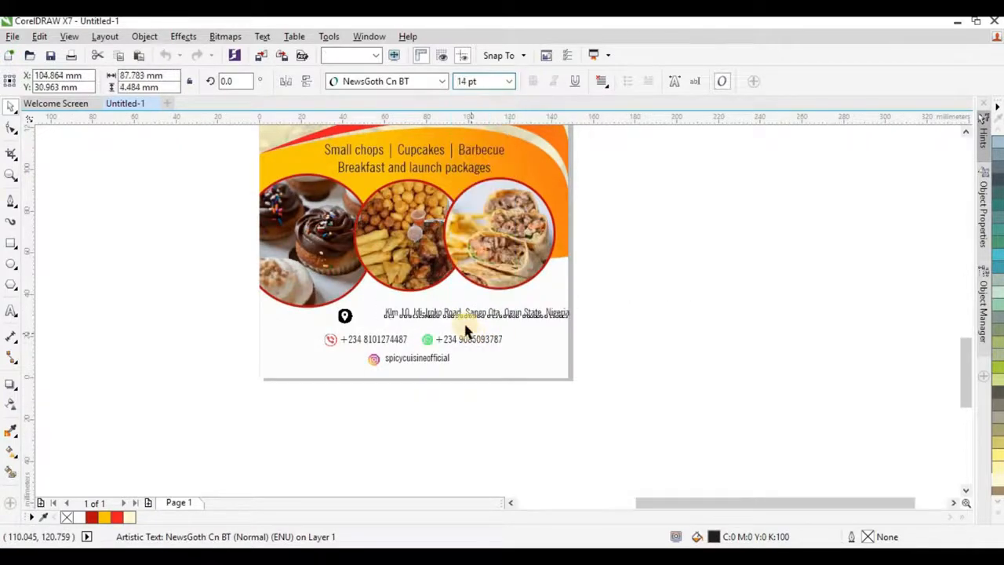
{"action": "scroll", "coordinate": [443, 306], "scroll_direction": "up", "scroll_amount": 2}
Step: Place the address beside the pin, group them, and centre the group on the page
{"action": "left_click_drag", "start_coordinate": [408, 299], "coordinate": [215, 298]}
{"action": "left_click", "coordinate": [220, 302], "text": "shift"}
{"action": "key", "text": "ctrl+g"}
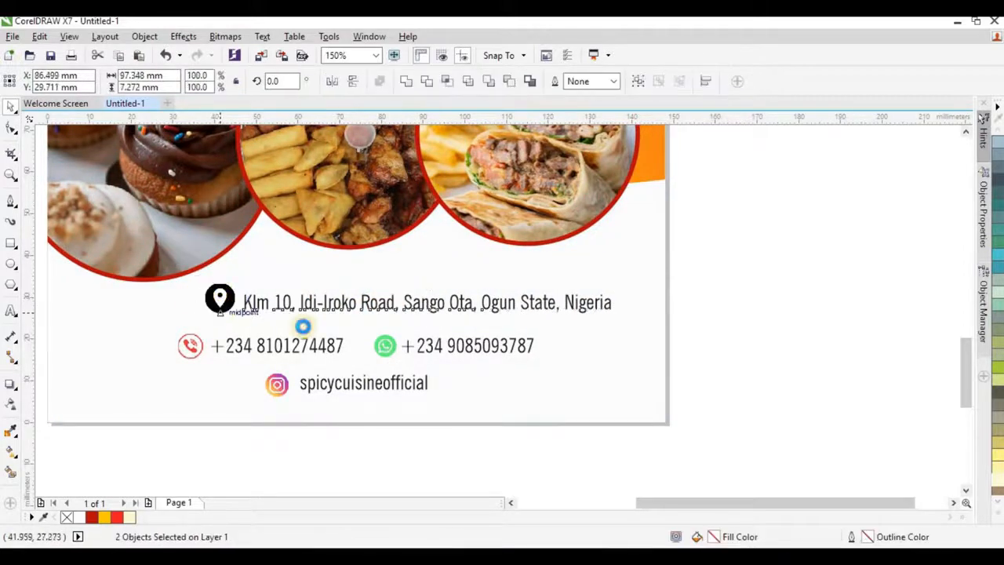
{"action": "left_click", "coordinate": [596, 384], "text": "shift"}
{"action": "key", "text": "c"}
Step: Nudge the address-and-pin group slightly lower
{"action": "scroll", "coordinate": [398, 379], "scroll_direction": "down", "scroll_amount": 1}
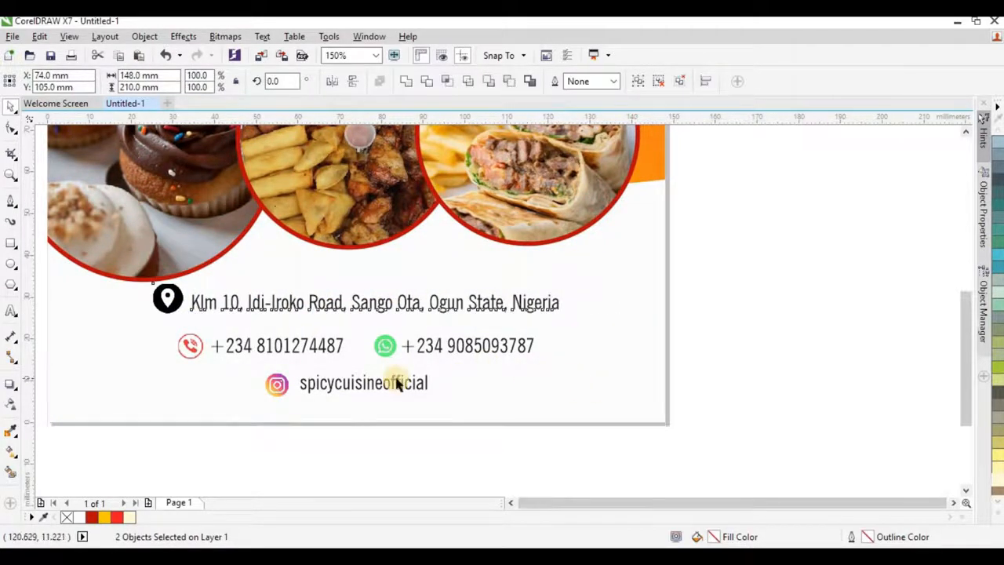
{"action": "left_click", "coordinate": [585, 358]}
{"action": "scroll", "coordinate": [323, 360], "scroll_direction": "up", "scroll_amount": 1}
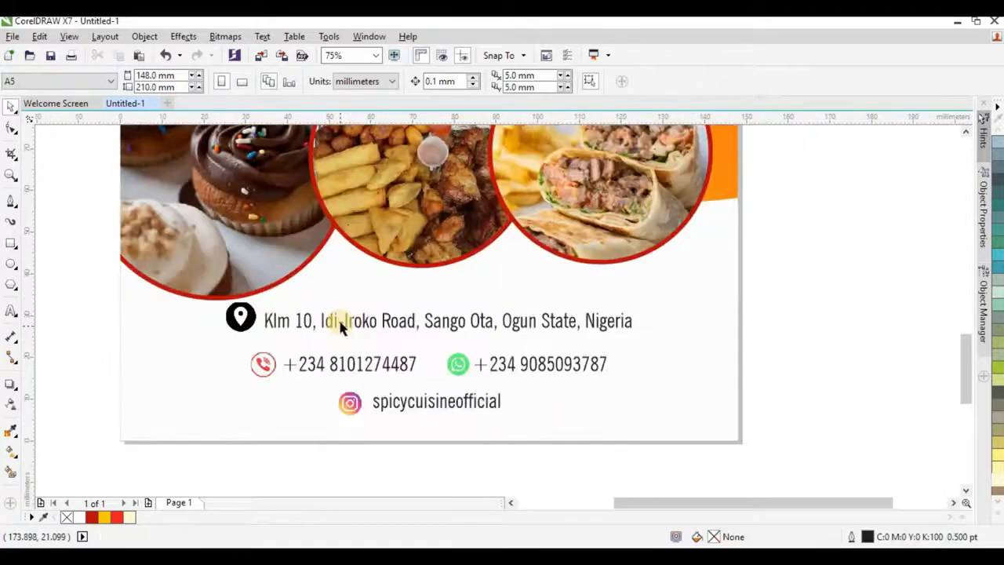
{"action": "left_click", "coordinate": [345, 320]}
{"action": "left_click_drag", "start_coordinate": [349, 328], "coordinate": [348, 330]}
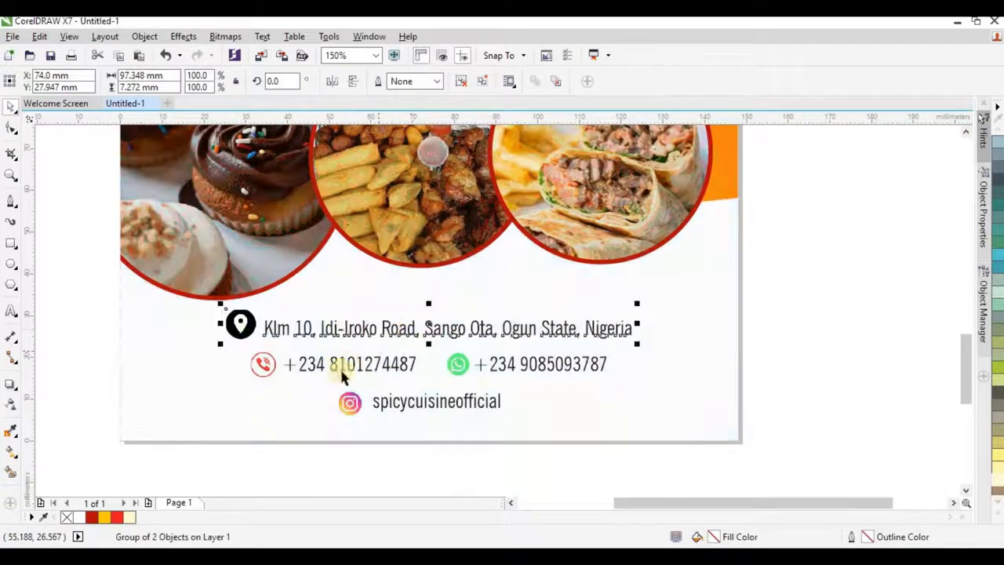
{"action": "scroll", "coordinate": [342, 372], "scroll_direction": "down", "scroll_amount": 1}
{"action": "left_click", "coordinate": [699, 380]}
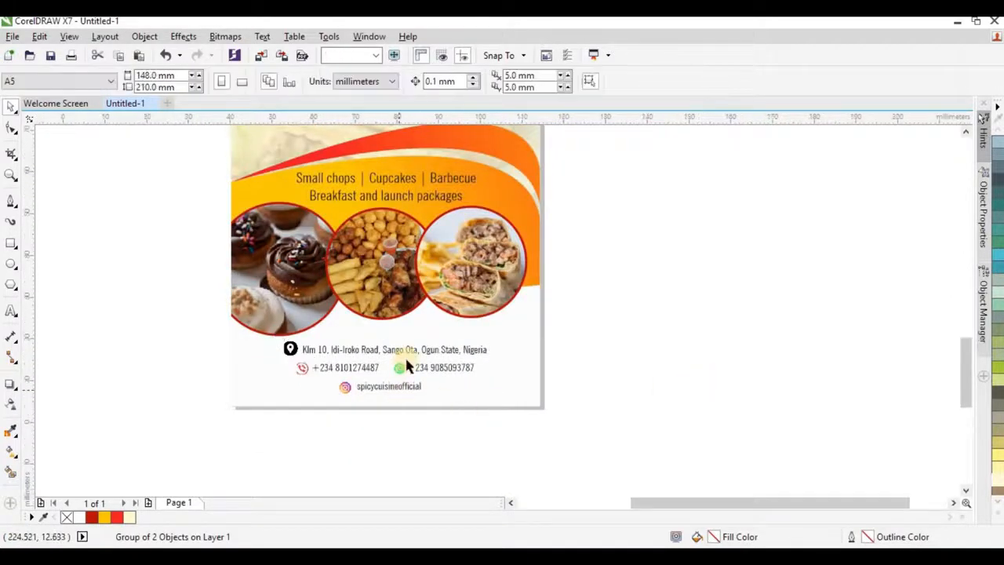